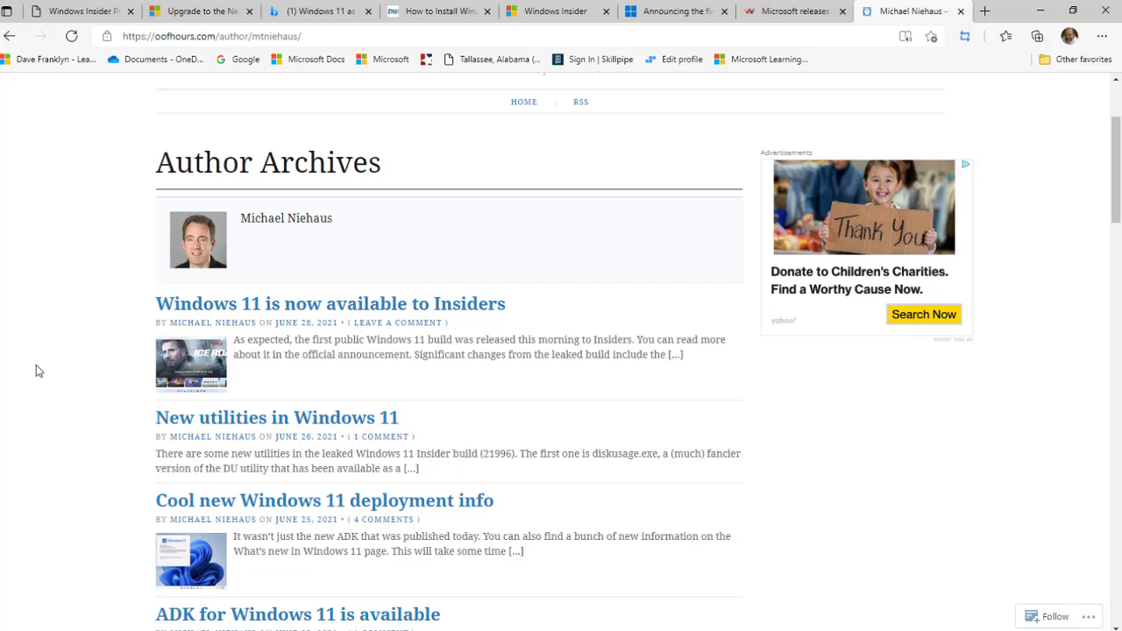
Step: Scroll through the Edge page to find the Windows 11 announcement summary link
scroll(35, 364, "up", 2)
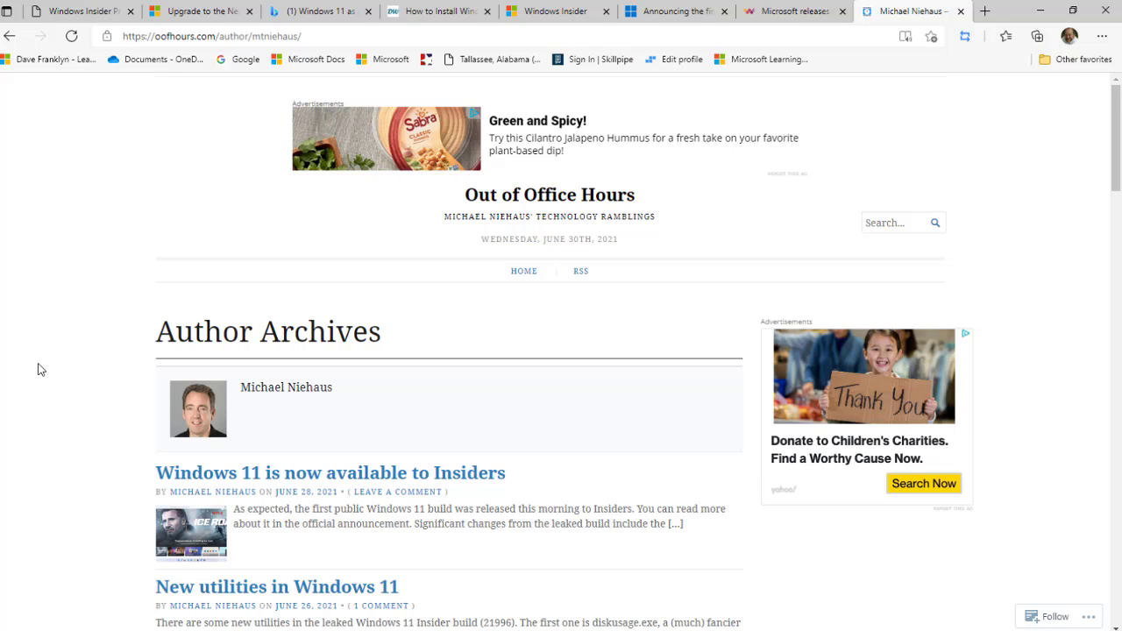
scroll(38, 369, "down", 4)
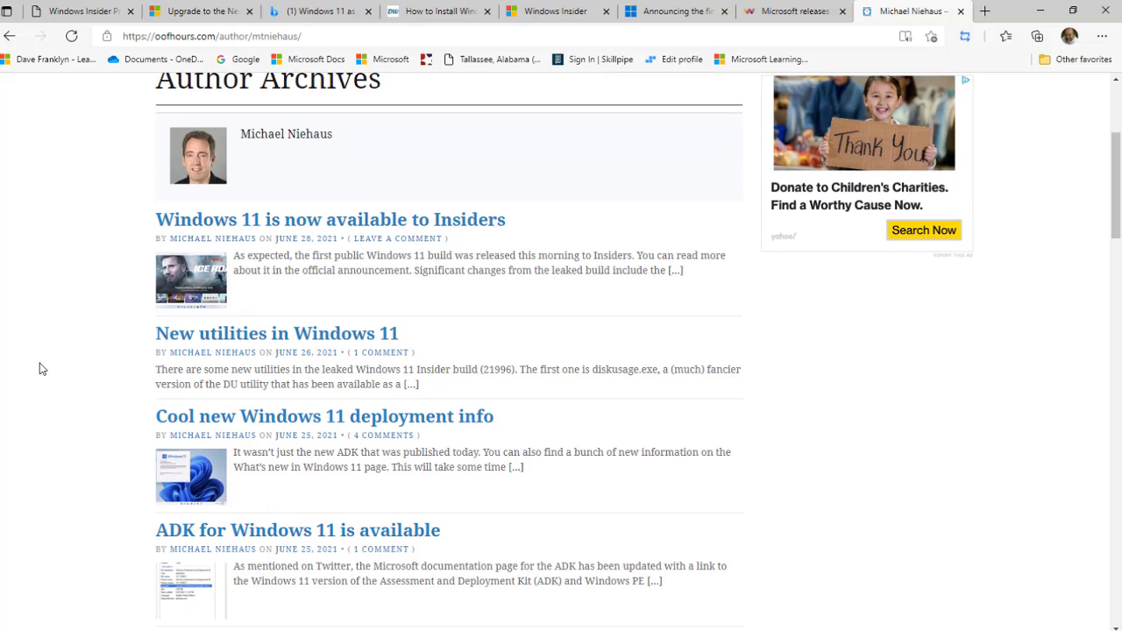
scroll(39, 370, "down", 1)
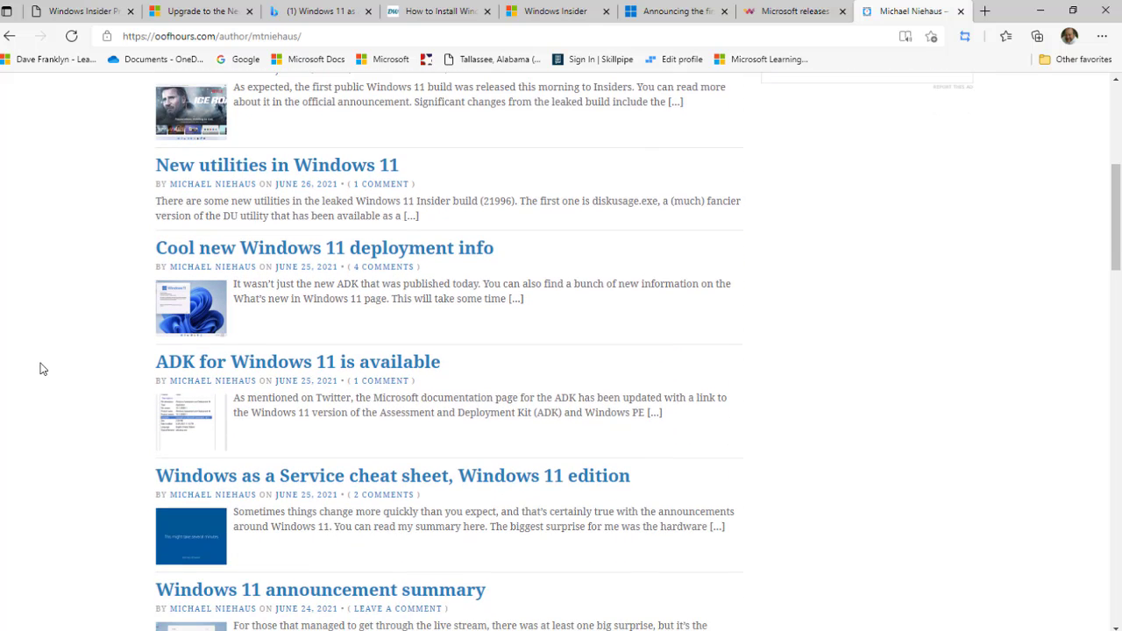
scroll(74, 365, "down", 3)
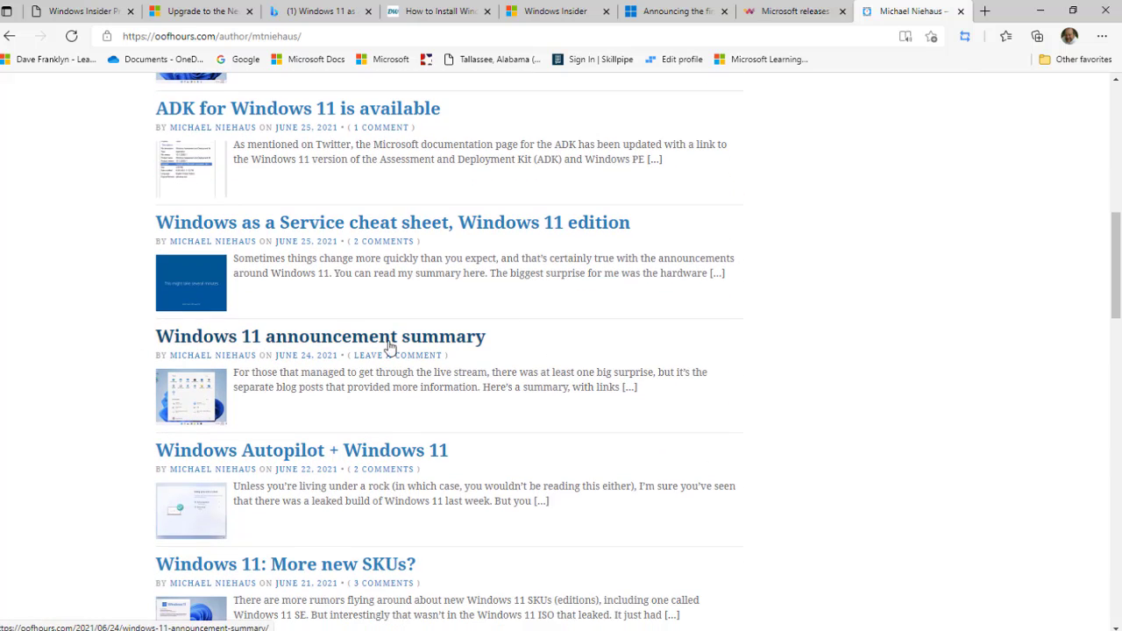
Step: Read the Windows 11 announcement summary post, then return to the remote Hyper-V Manager session
left_click(459, 340)
scroll(73, 367, "down", 4)
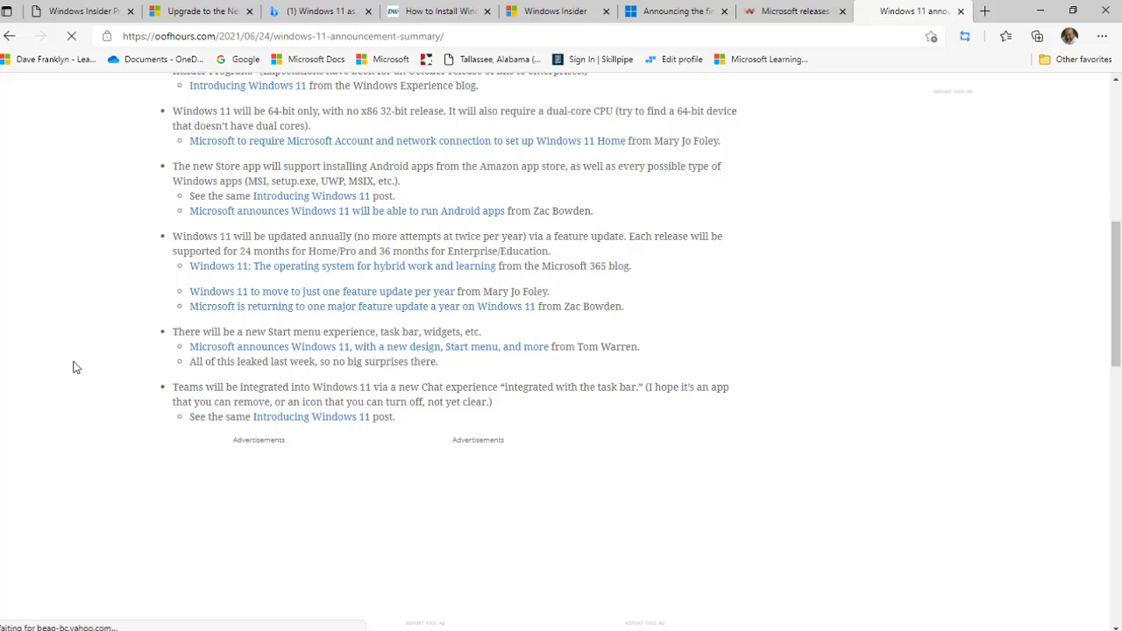
scroll(74, 366, "up", 2)
scroll(73, 368, "up", 2)
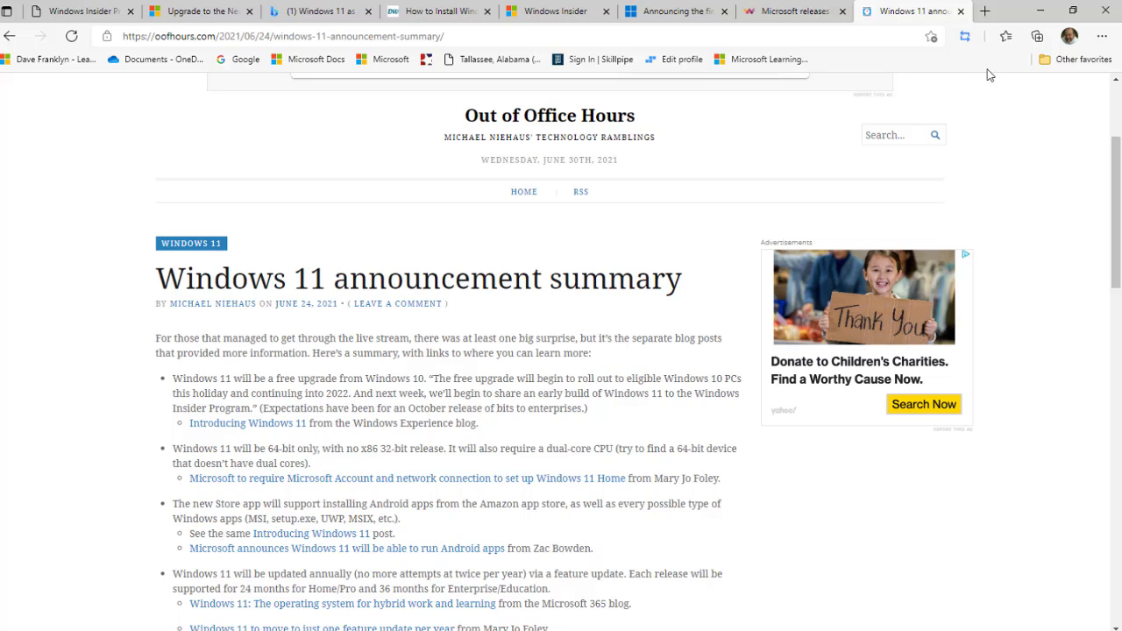
left_click(963, 93)
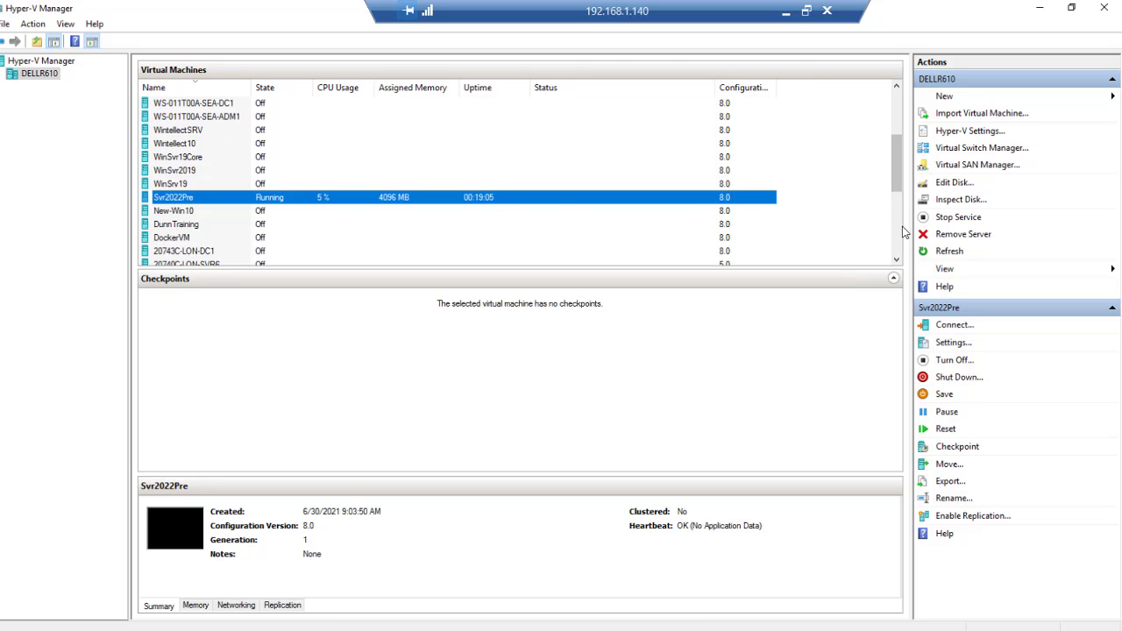
mouse_move(899, 182)
left_mouse_down()
mouse_move(901, 247)
mouse_move(912, 153)
mouse_move(911, 185)
left_mouse_up()
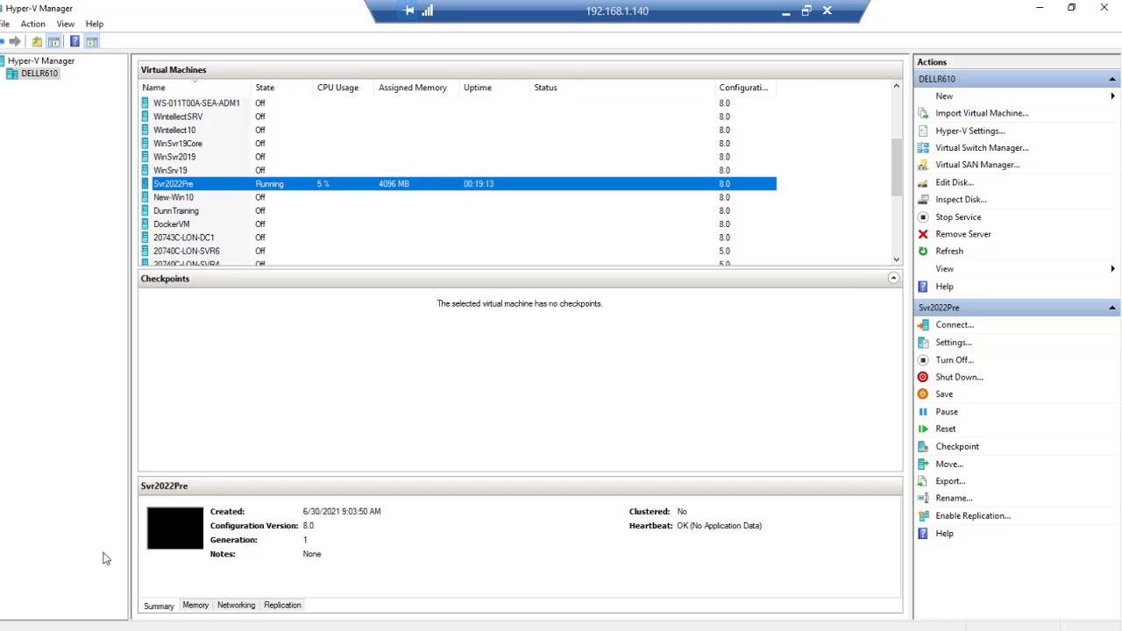
Step: Navigate File Explorer to D:\ISOs\OS and select the 21996 CLIENT_CONSUMER x64 ISO
mouse_move(180, 625)
left_click(107, 623)
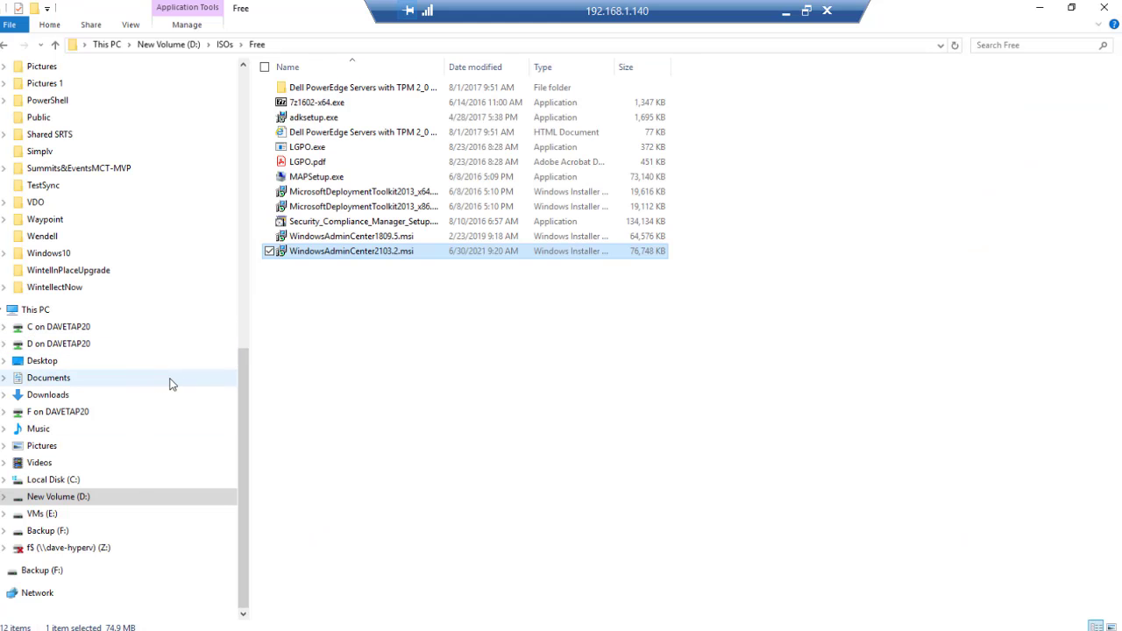
left_click(14, 309)
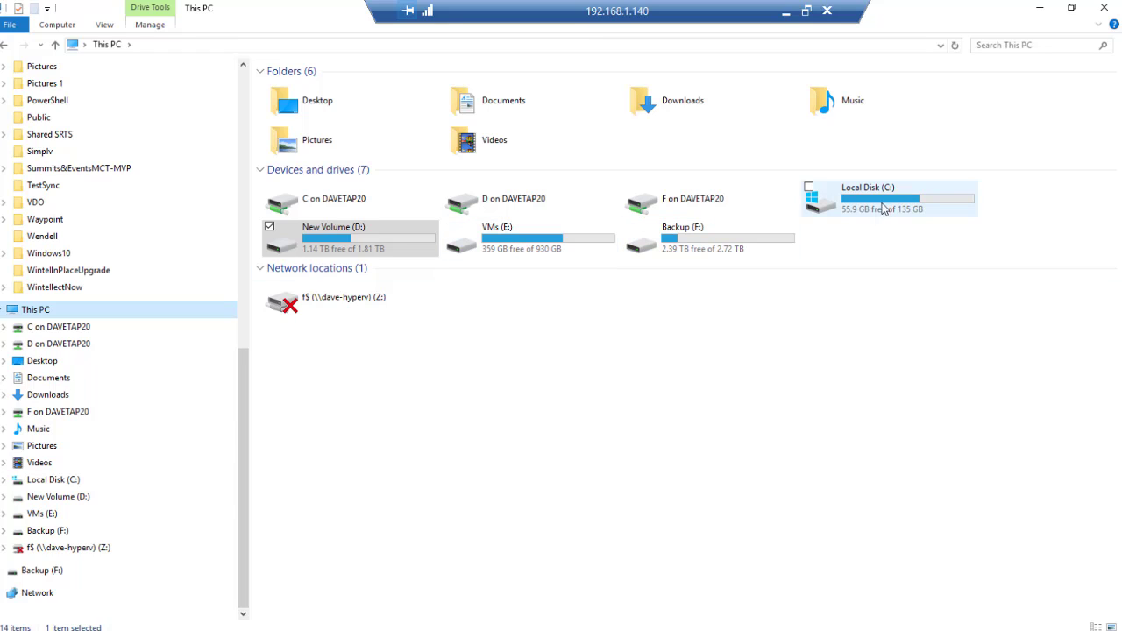
double_click(301, 228)
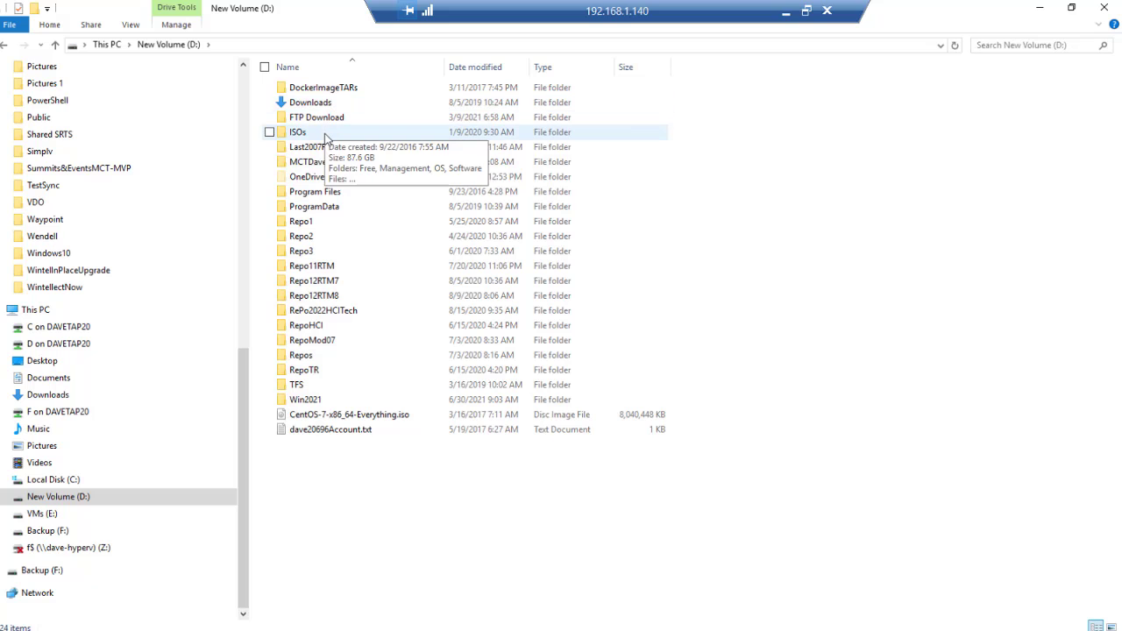
double_click(325, 135)
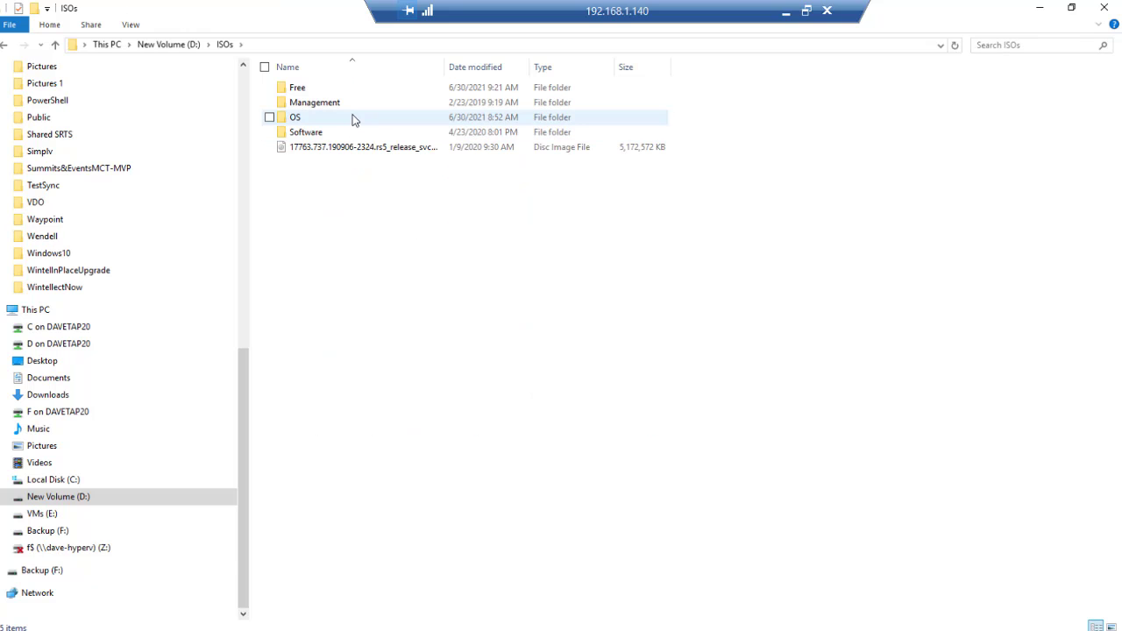
double_click(351, 117)
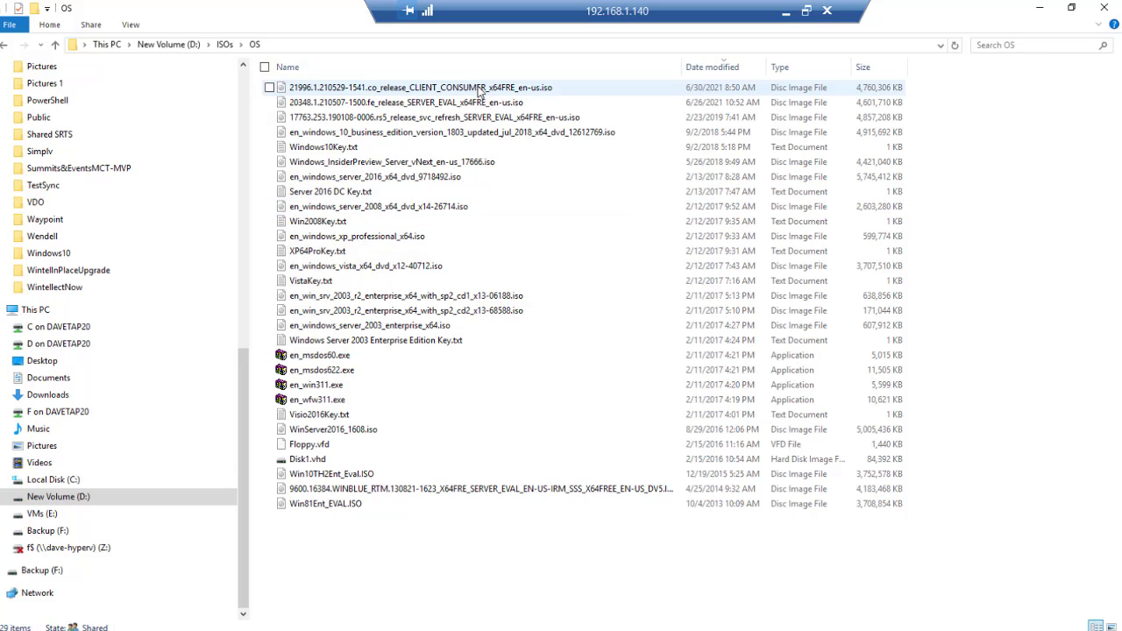
left_click(436, 91)
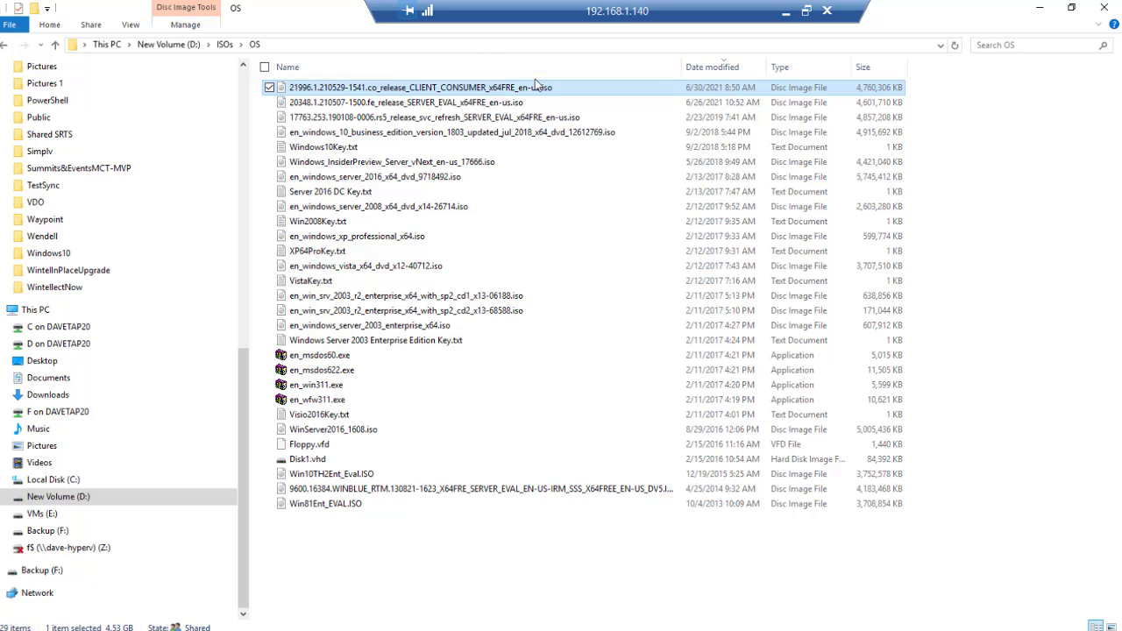
mouse_move(195, 594)
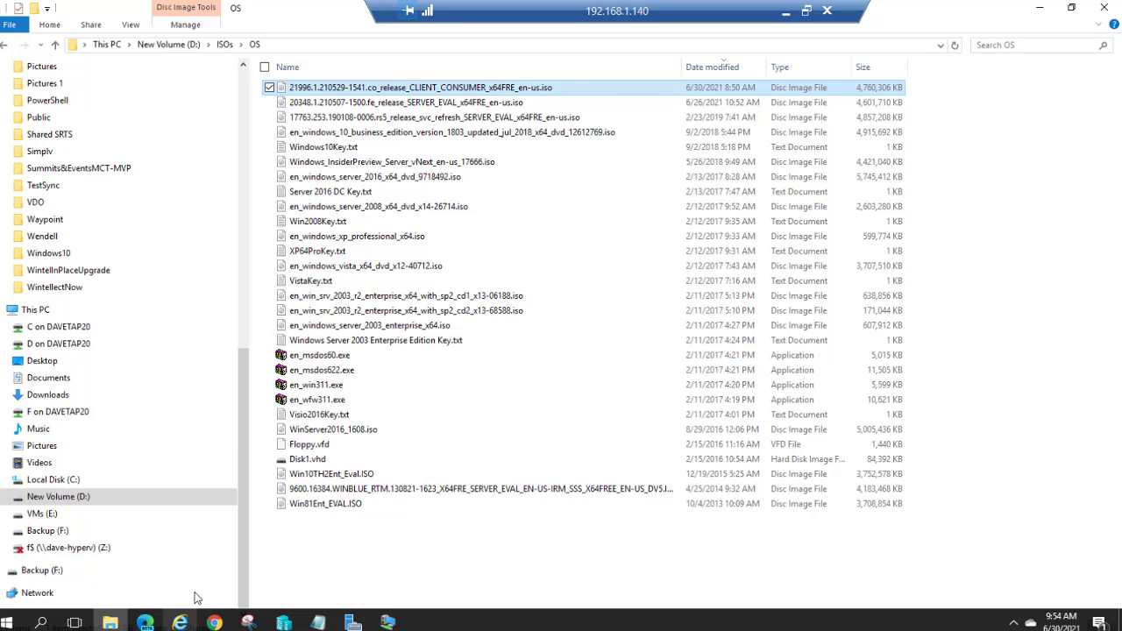
Step: Switch to Hyper-V Manager and start the New Virtual Machine Wizard via New > Virtual Machine
left_click(352, 622)
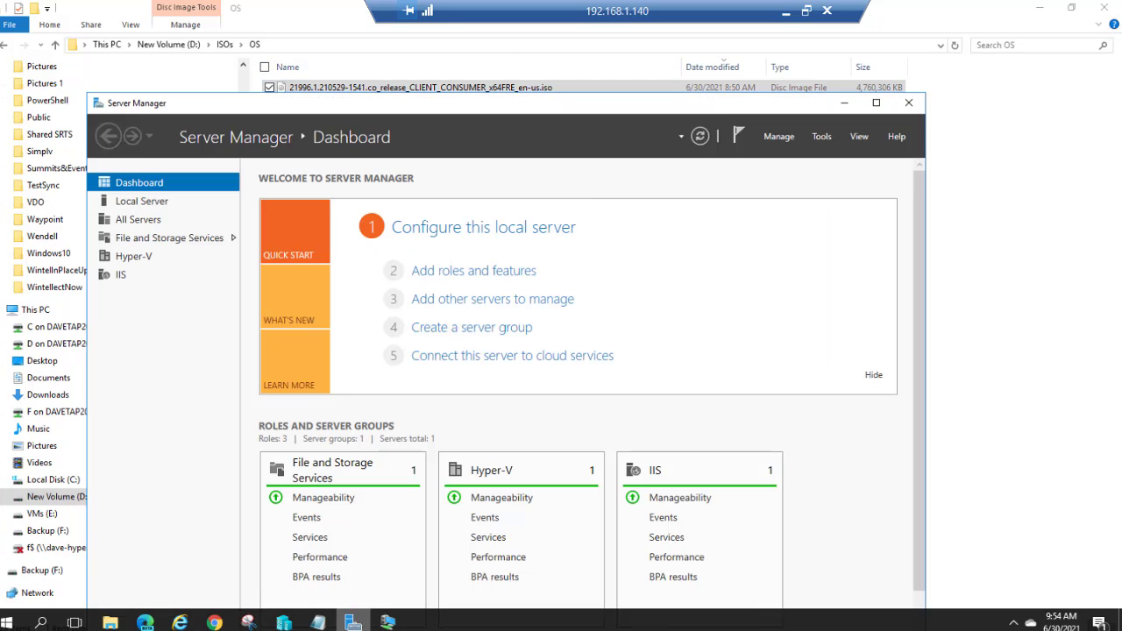
left_click(284, 622)
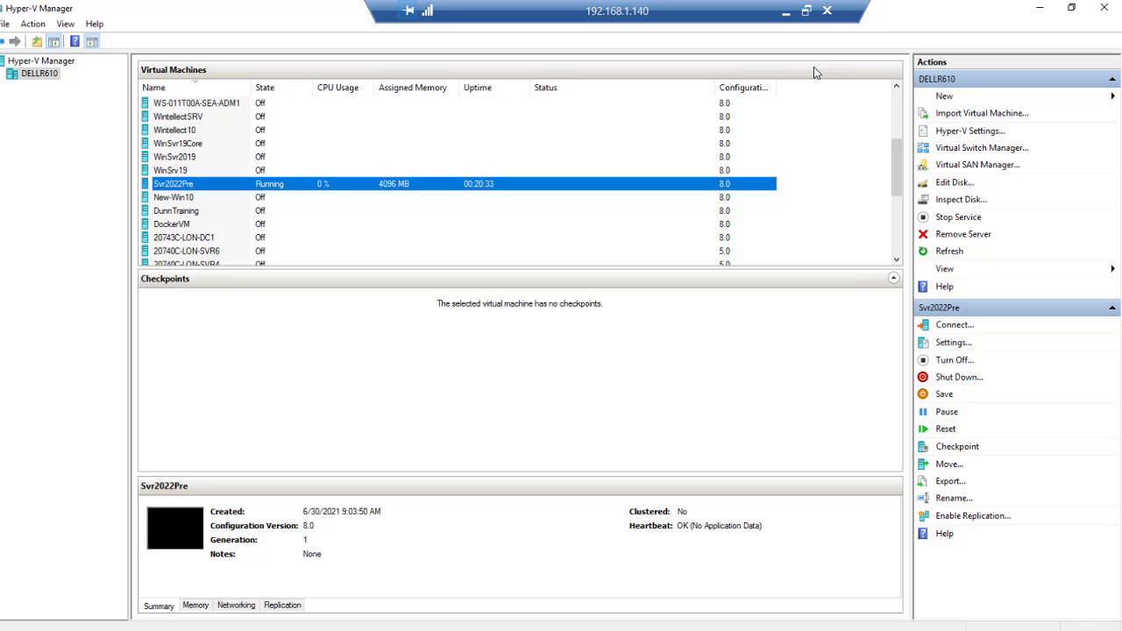
left_click(946, 97)
left_click(1045, 99)
Step: Name the new VM Windows11PV and store it in the D:\Win2021 folder
left_click(651, 492)
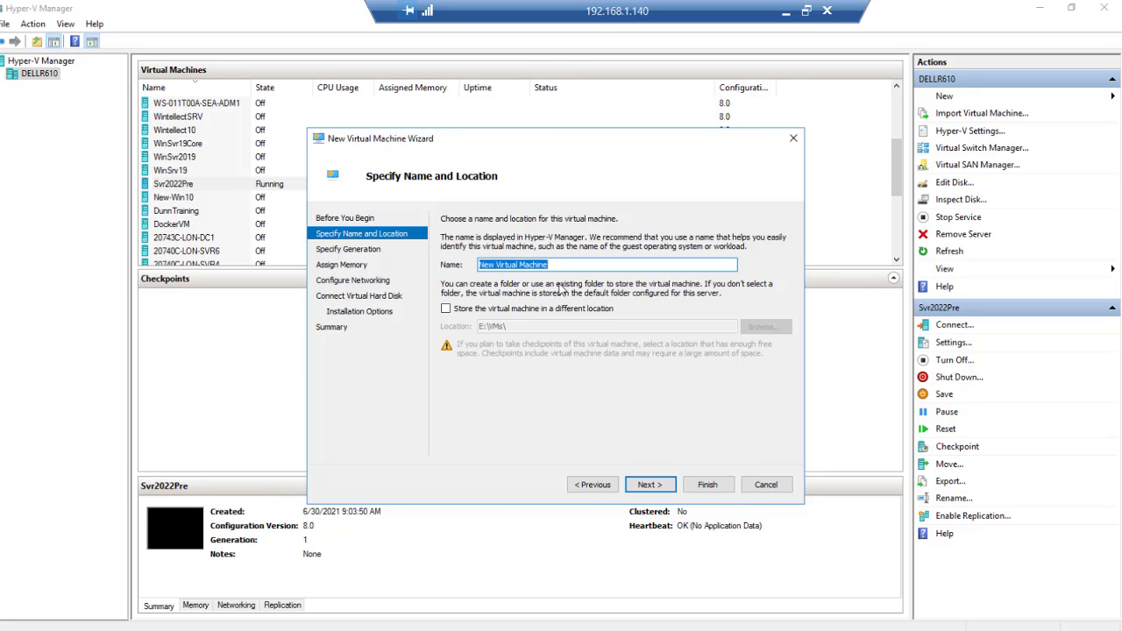
type("Win")
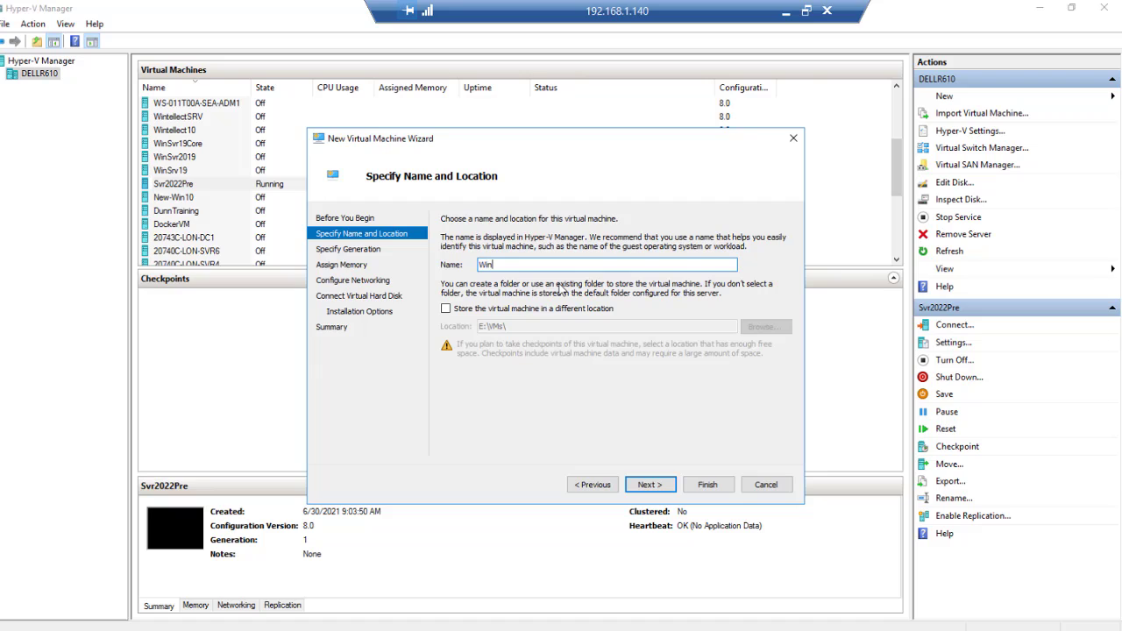
type("dows11PV")
left_click(451, 308)
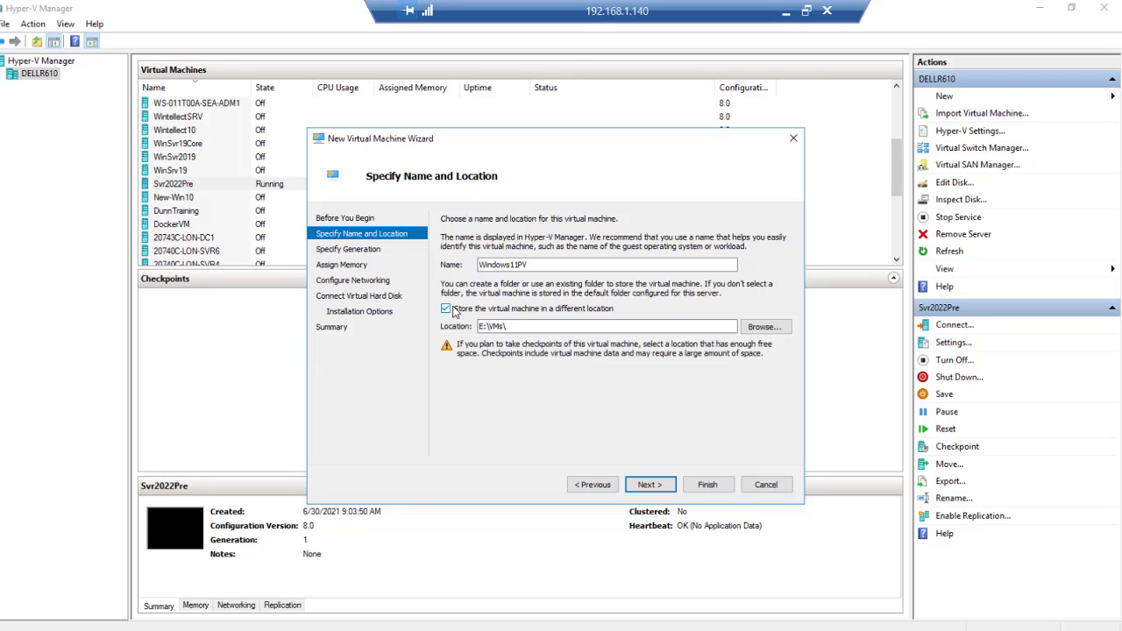
left_click(760, 330)
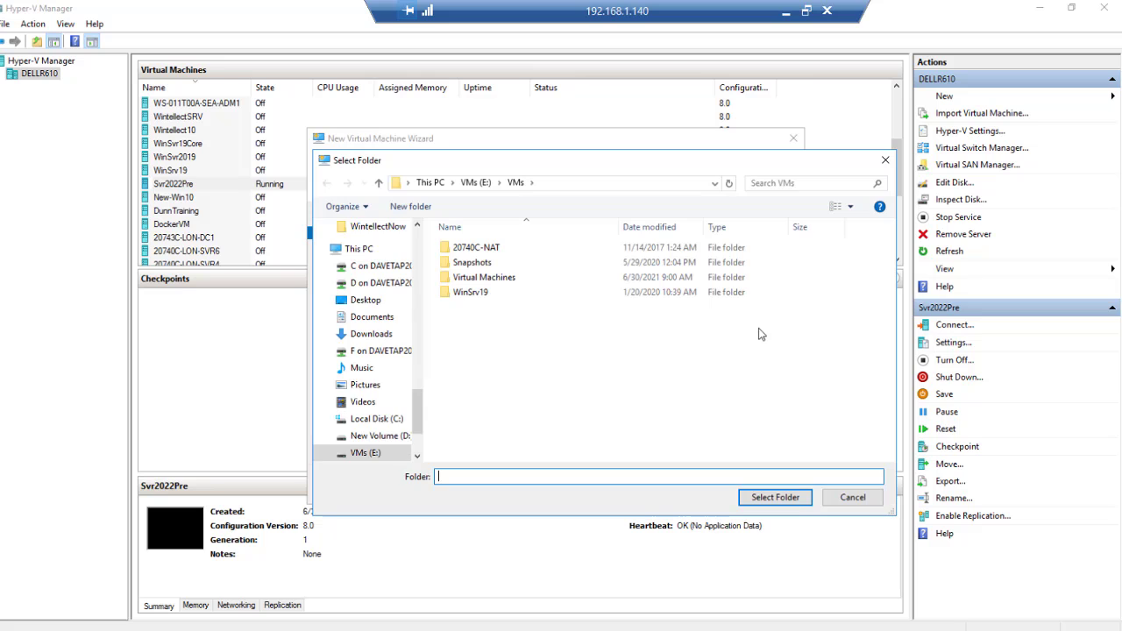
left_click(384, 439)
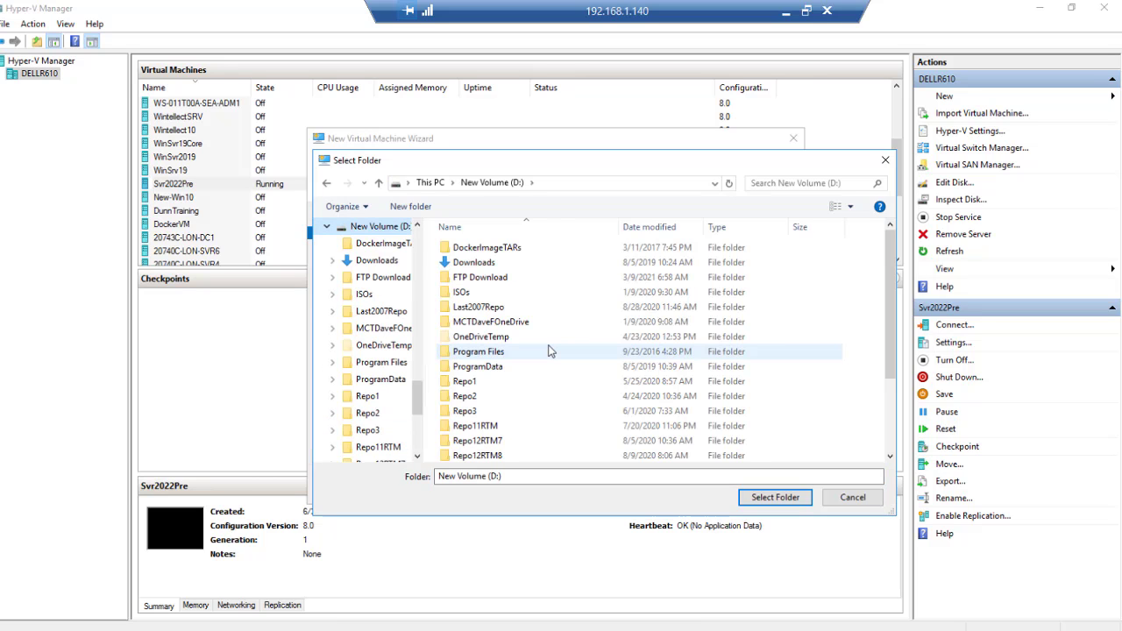
left_click_drag(891, 302, 907, 423)
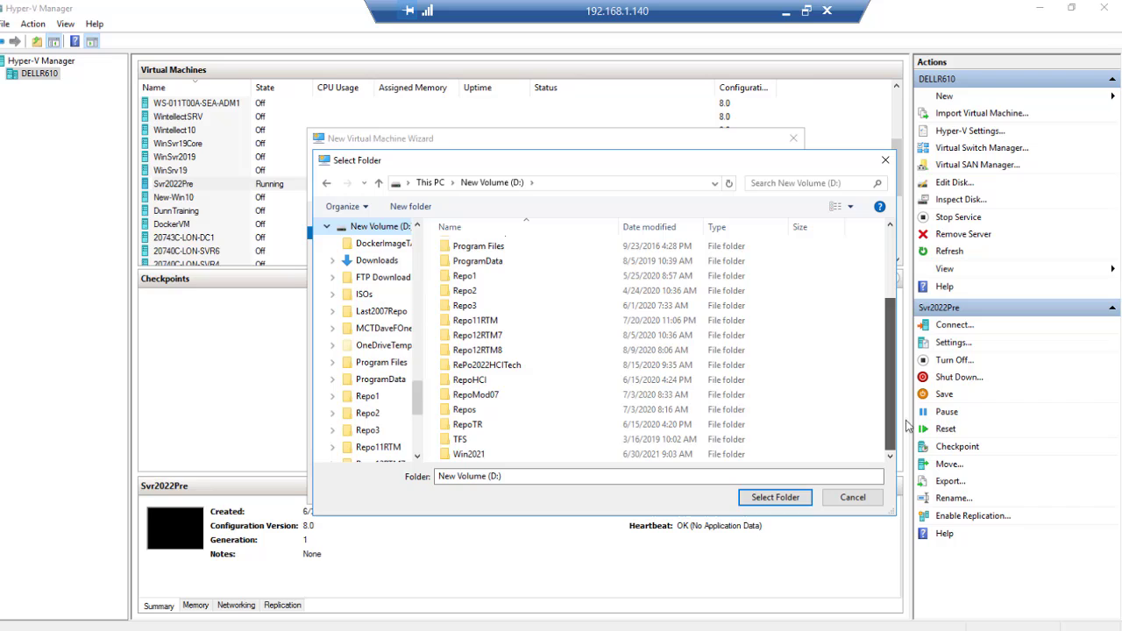
left_click(504, 457)
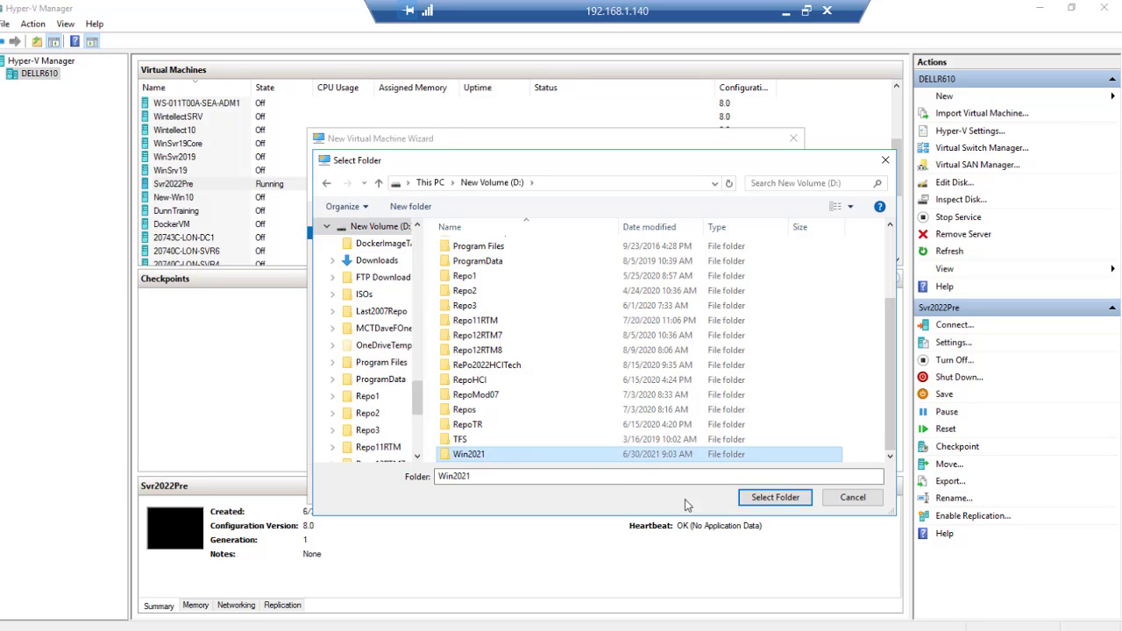
left_click(775, 497)
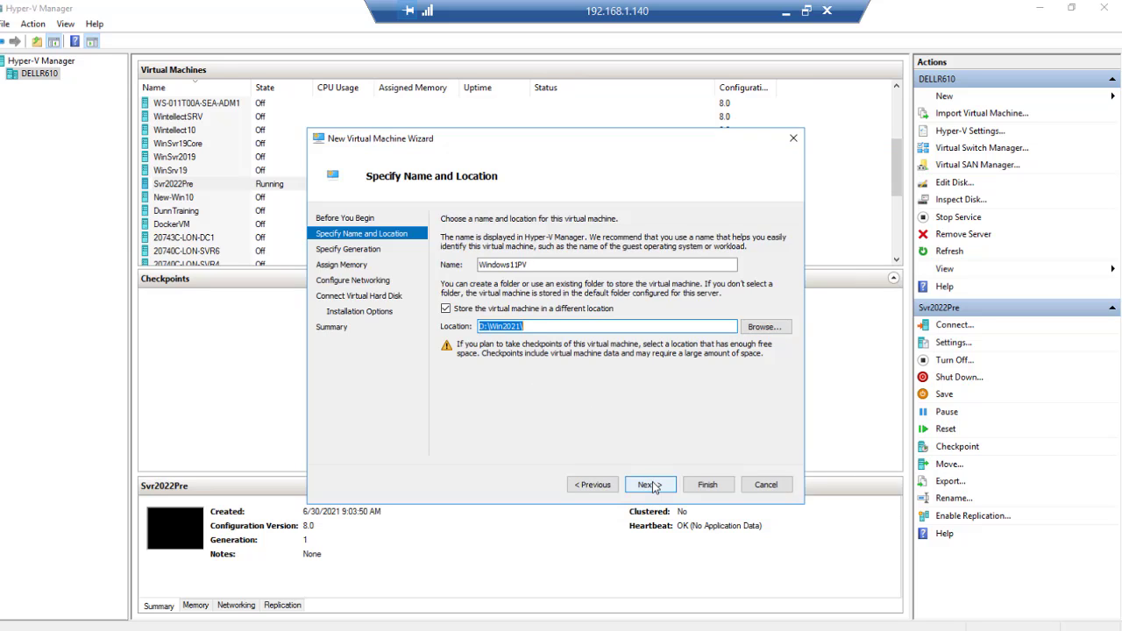
Step: Keep Generation 1 and set the startup memory to 8192 MB
left_click(653, 487)
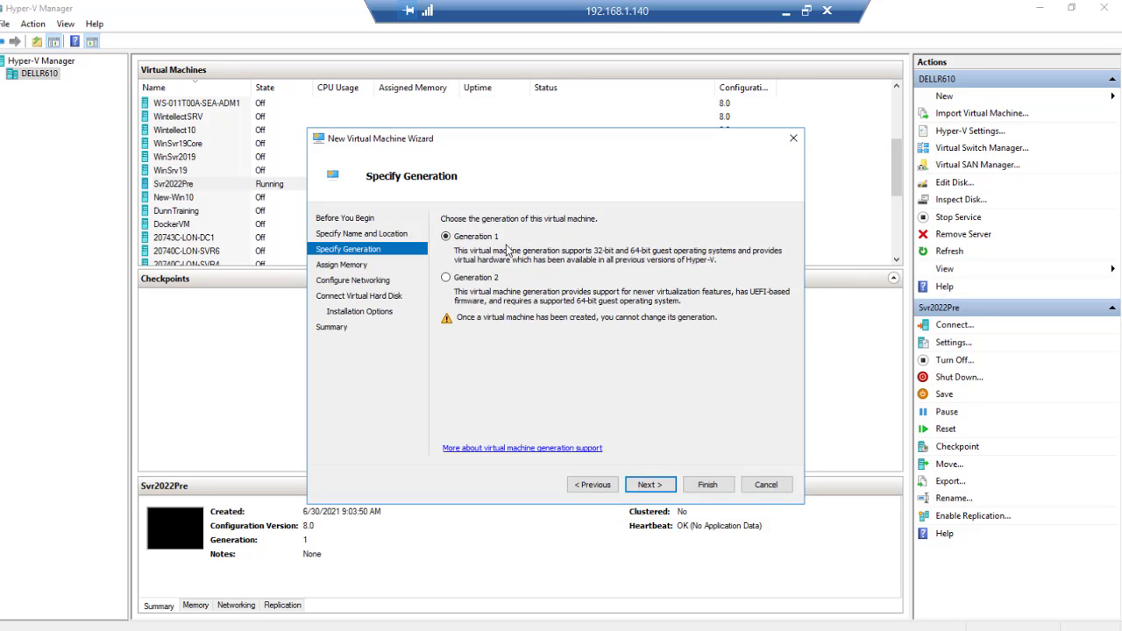
left_click(649, 487)
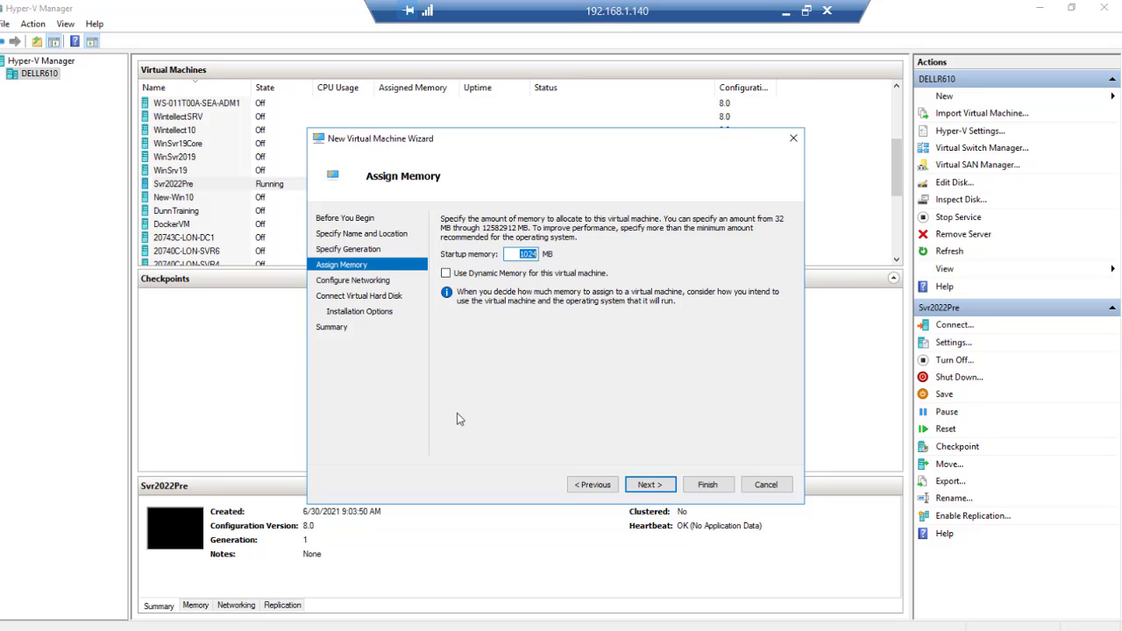
type("81")
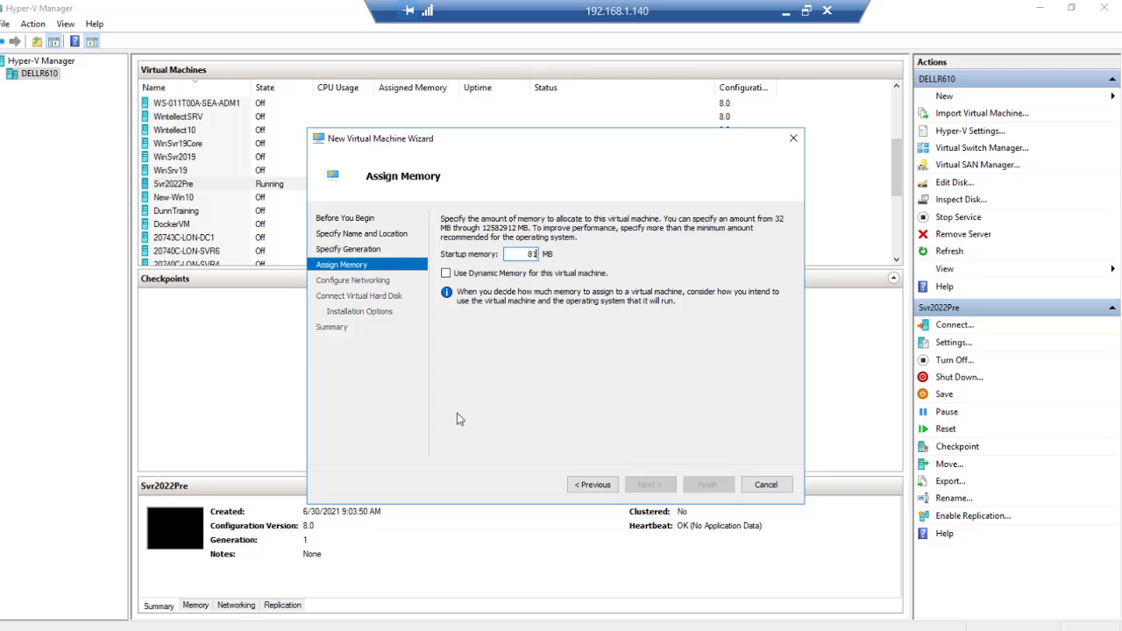
type("92")
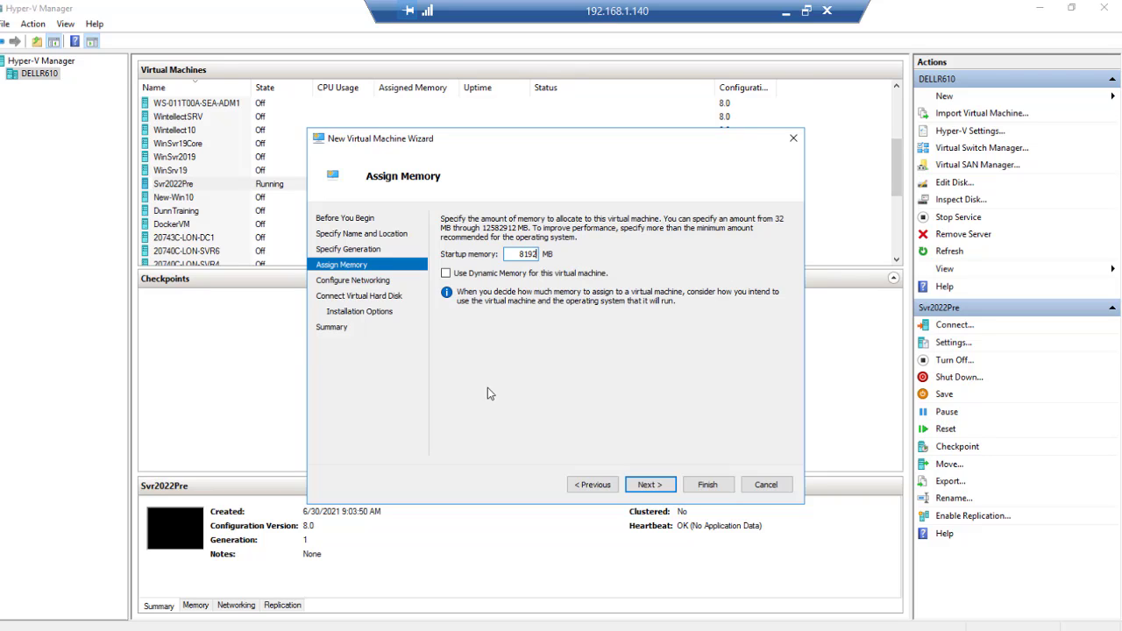
Step: Connect the VM to the External switch and accept the default 127 GB virtual disk
left_click(647, 484)
left_click(565, 247)
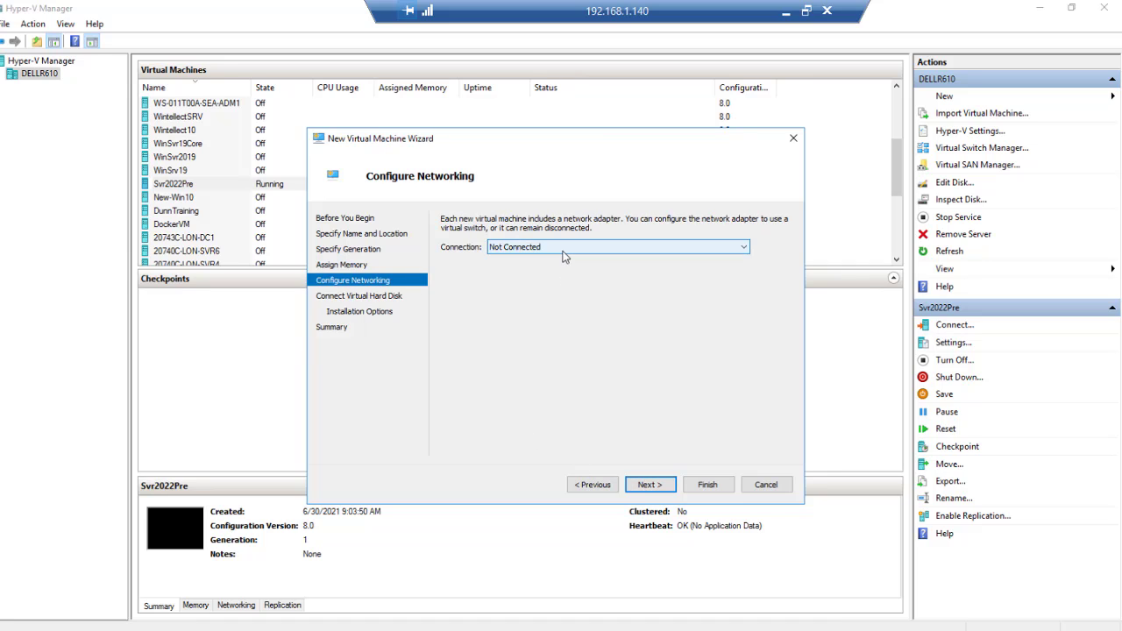
left_click(563, 333)
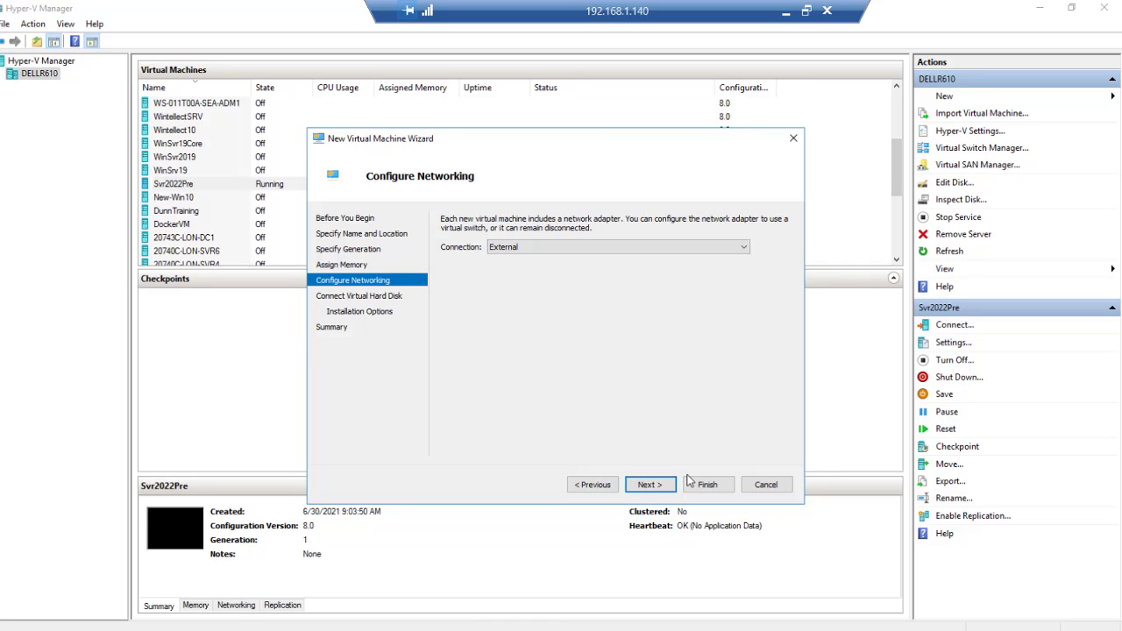
left_click(649, 484)
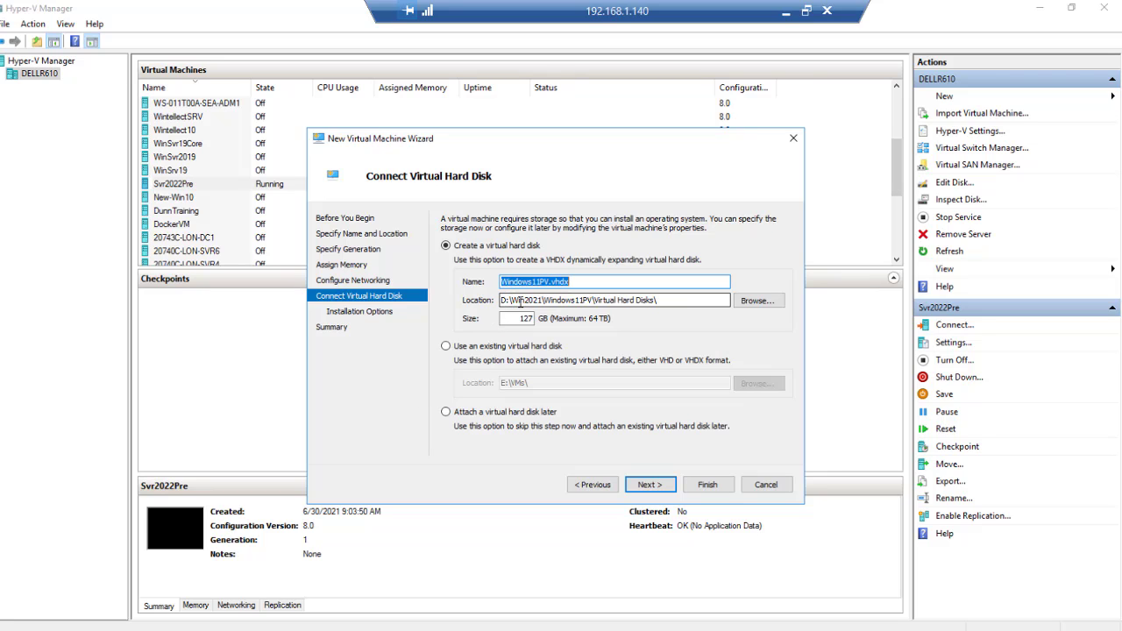
left_click(648, 483)
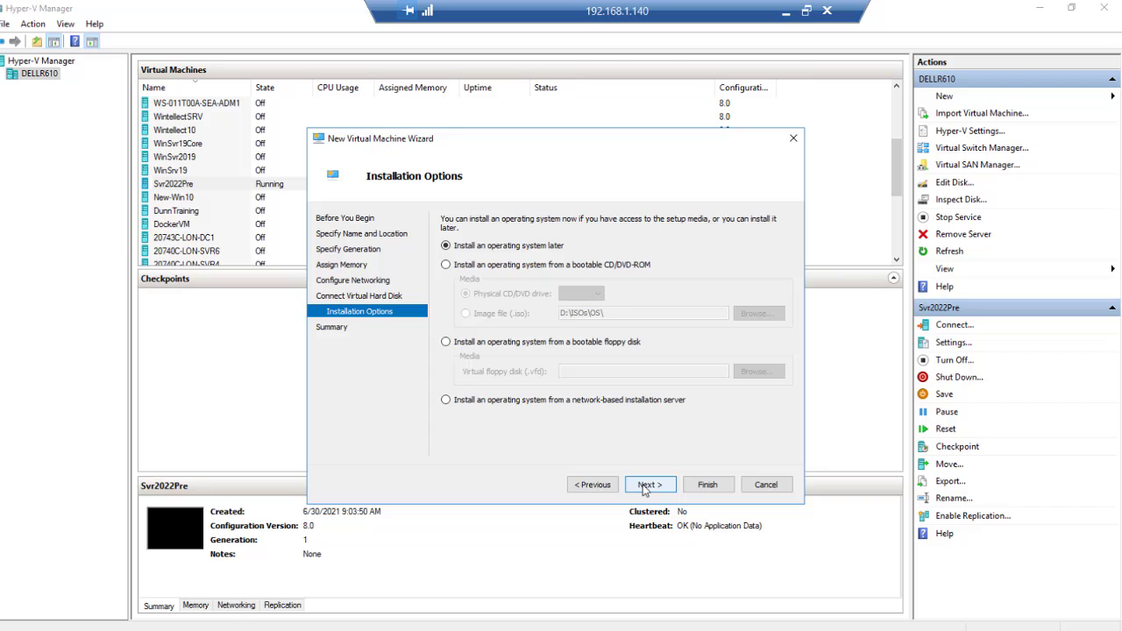
Step: Use the 21996 client consumer ISO as boot DVD image and finish creating Windows11PV
left_click(446, 265)
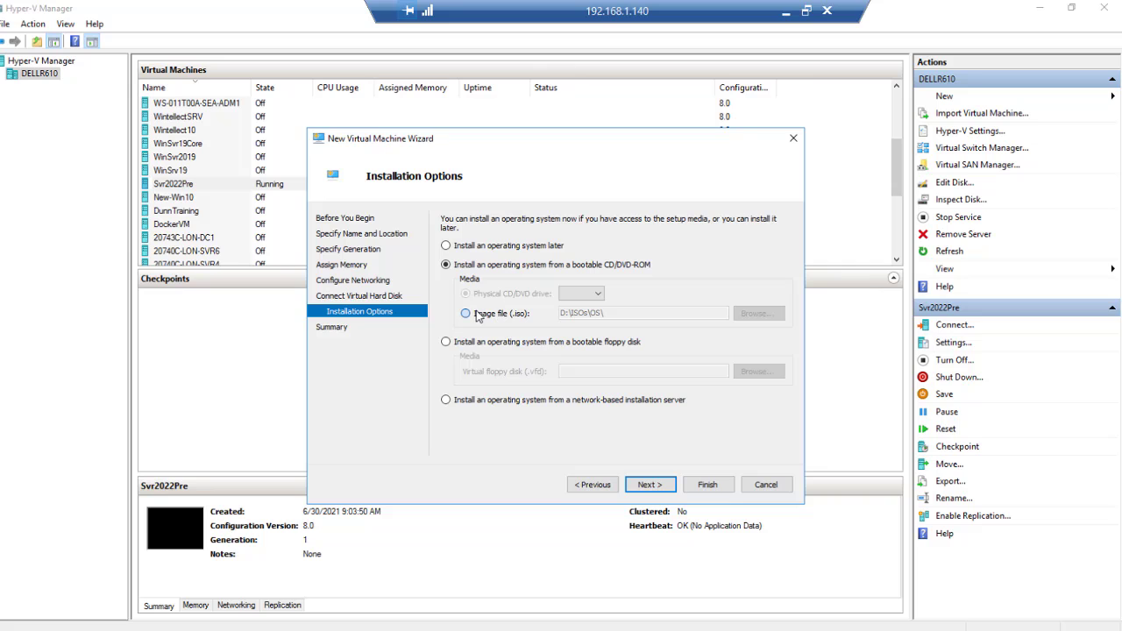
left_click(466, 312)
left_click(752, 317)
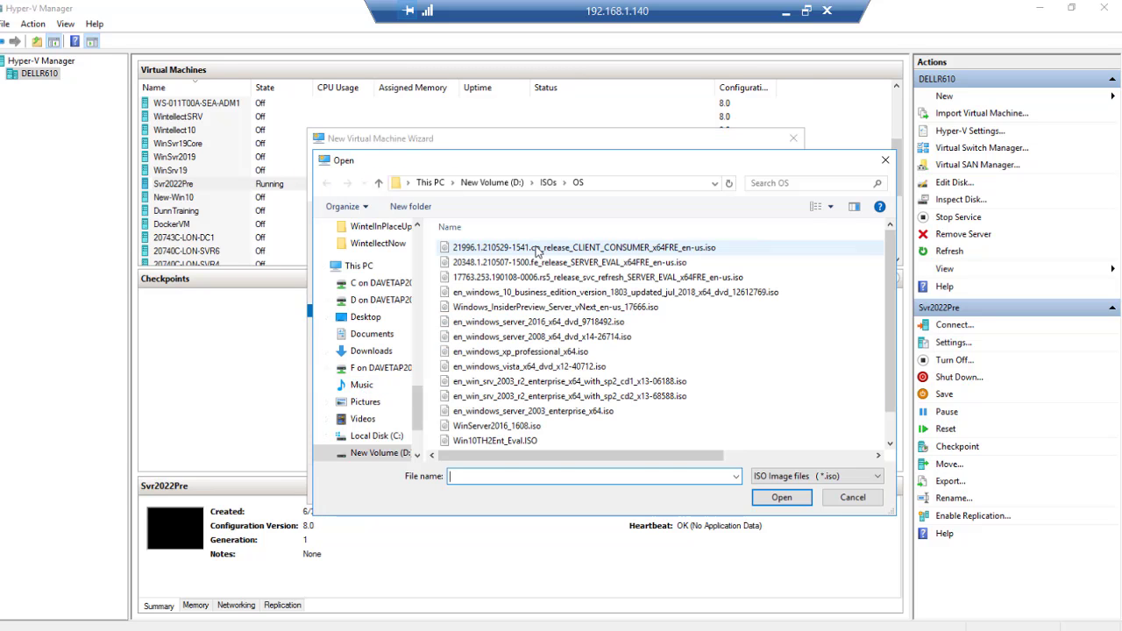
left_click(537, 249)
left_click(781, 498)
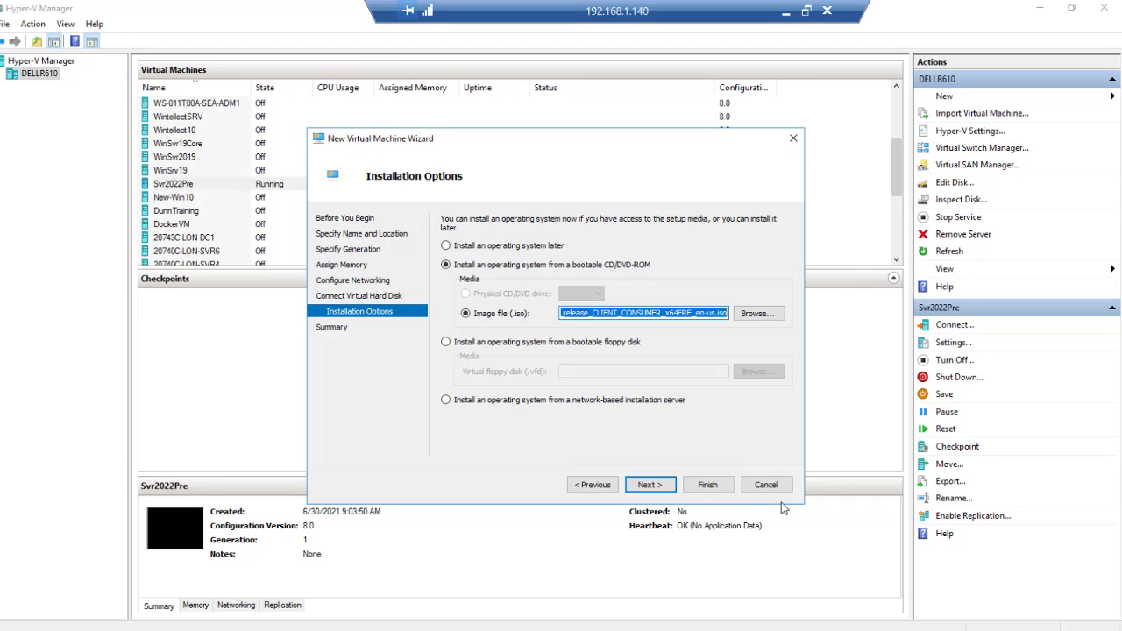
left_click(648, 488)
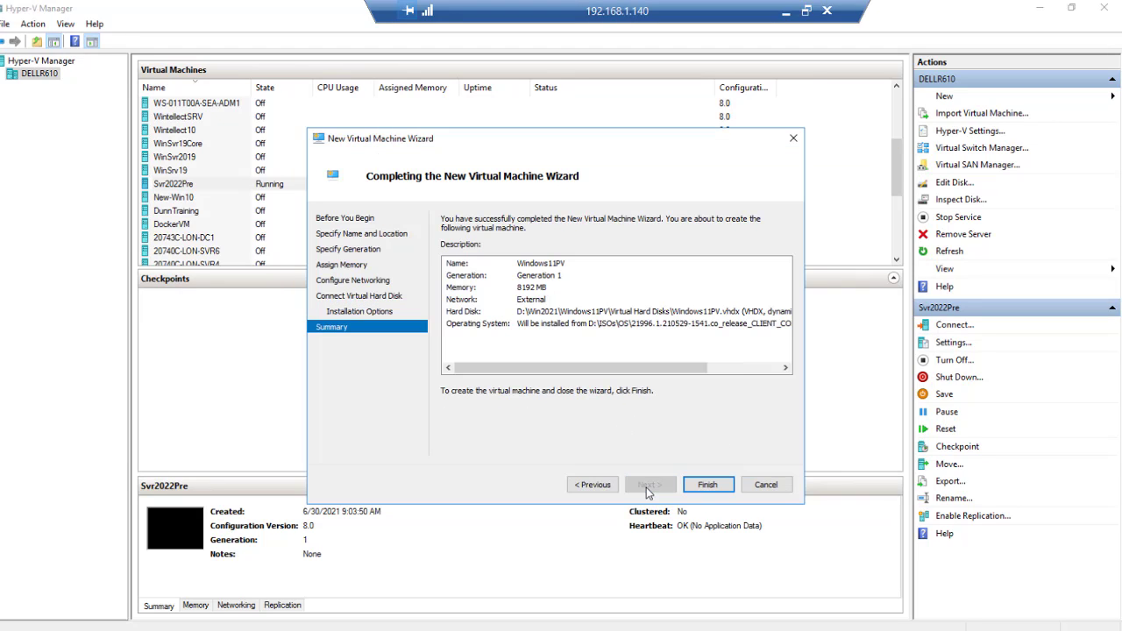
left_click(707, 486)
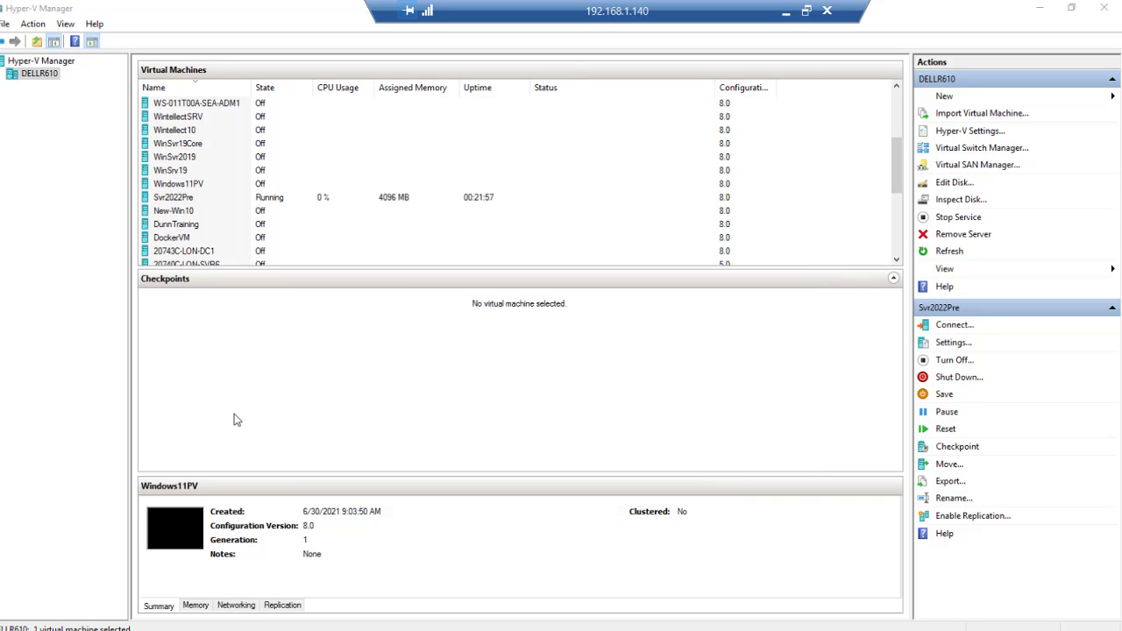
Step: Connect to Windows11PV, center the connection window, and open its Settings via File
double_click(223, 189)
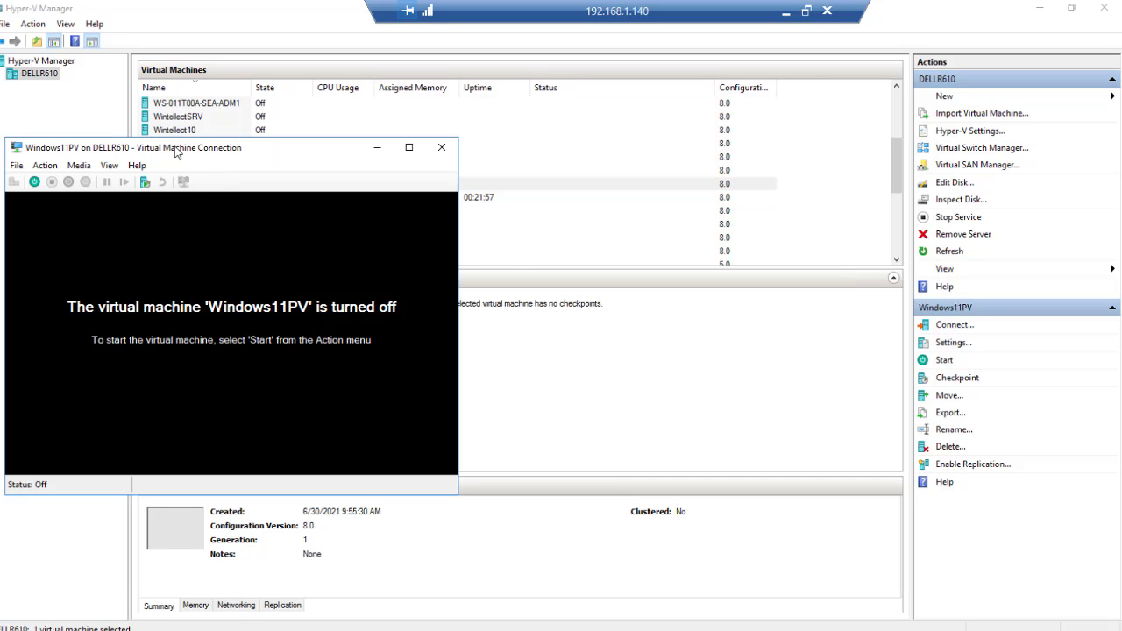
left_click_drag(368, 157, 650, 144)
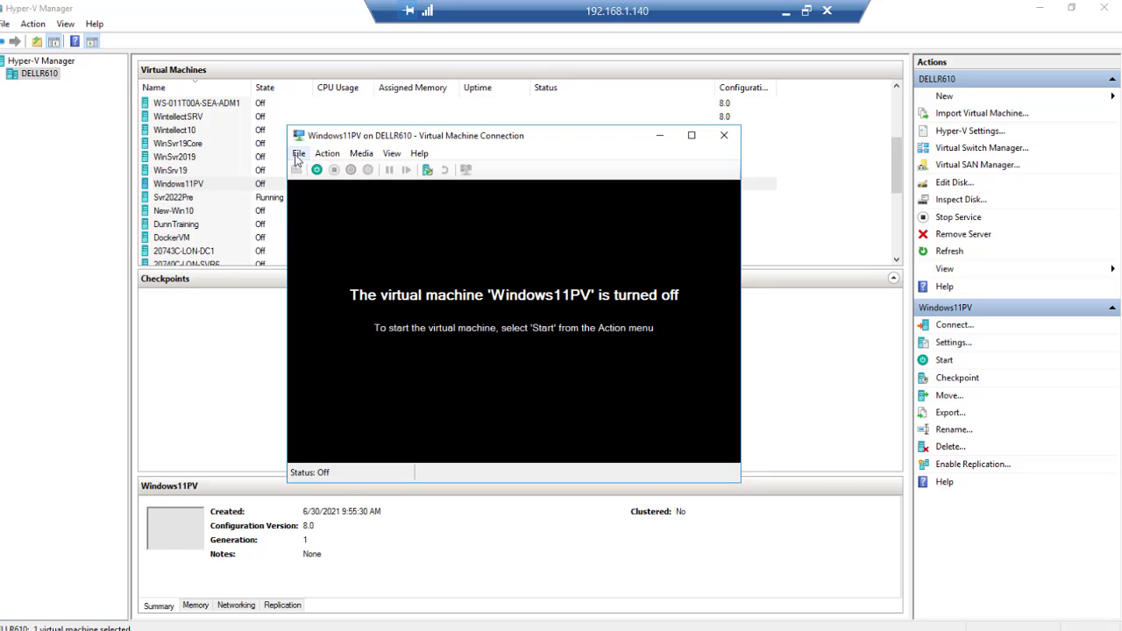
left_click(297, 154)
left_click(222, 170)
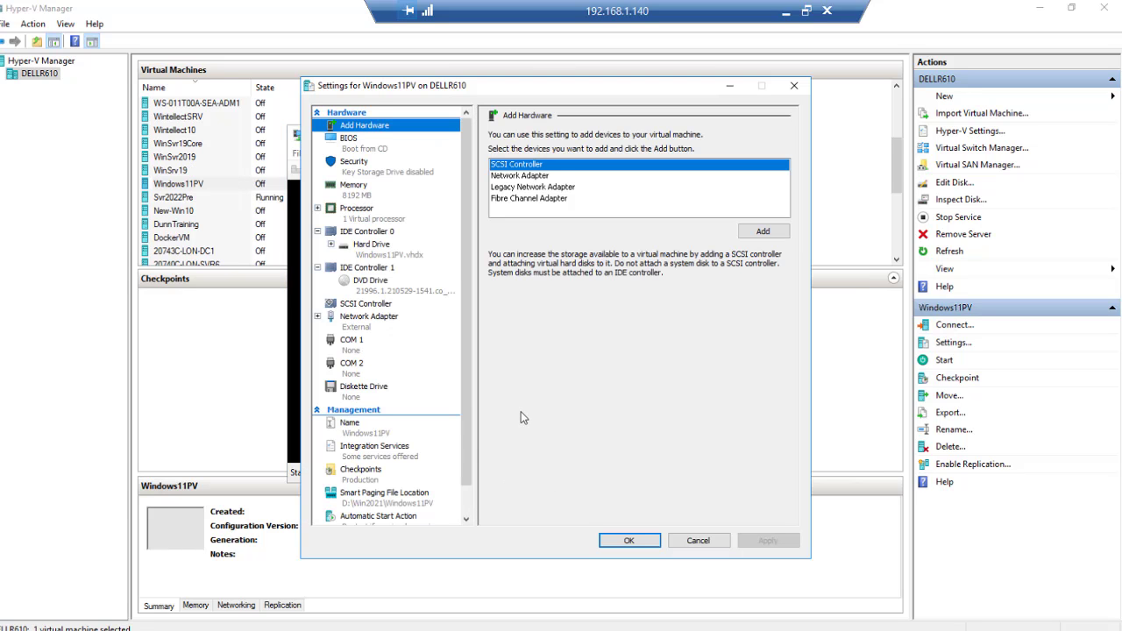
Step: Review the Hard Drive and confirm the DVD Drive holds the ISO, then close Settings with OK
left_click(404, 259)
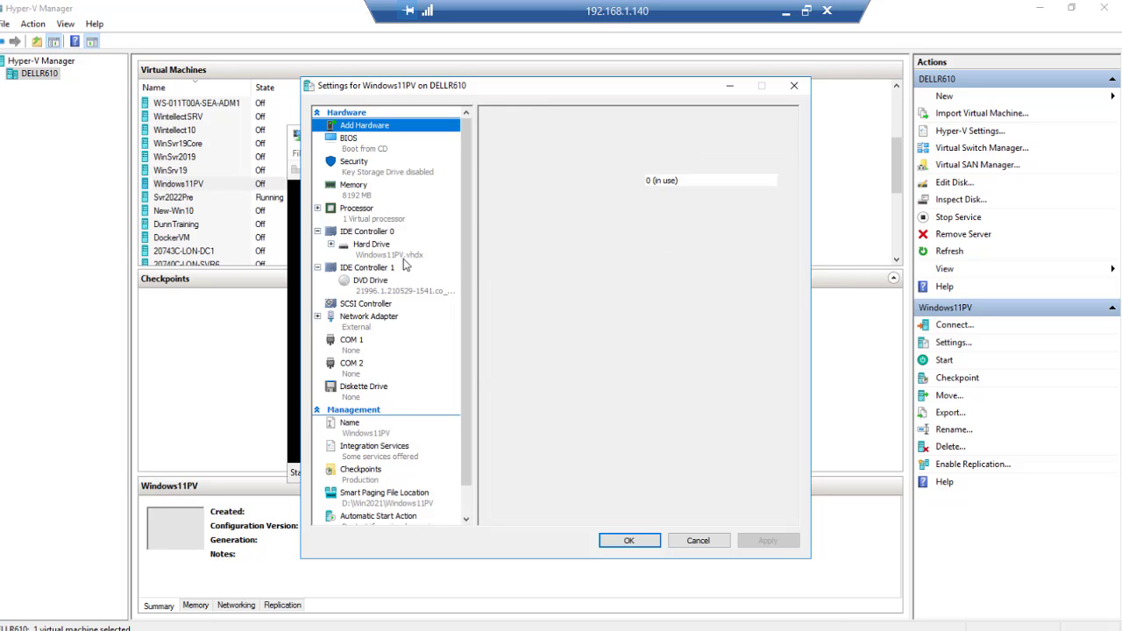
left_click(399, 293)
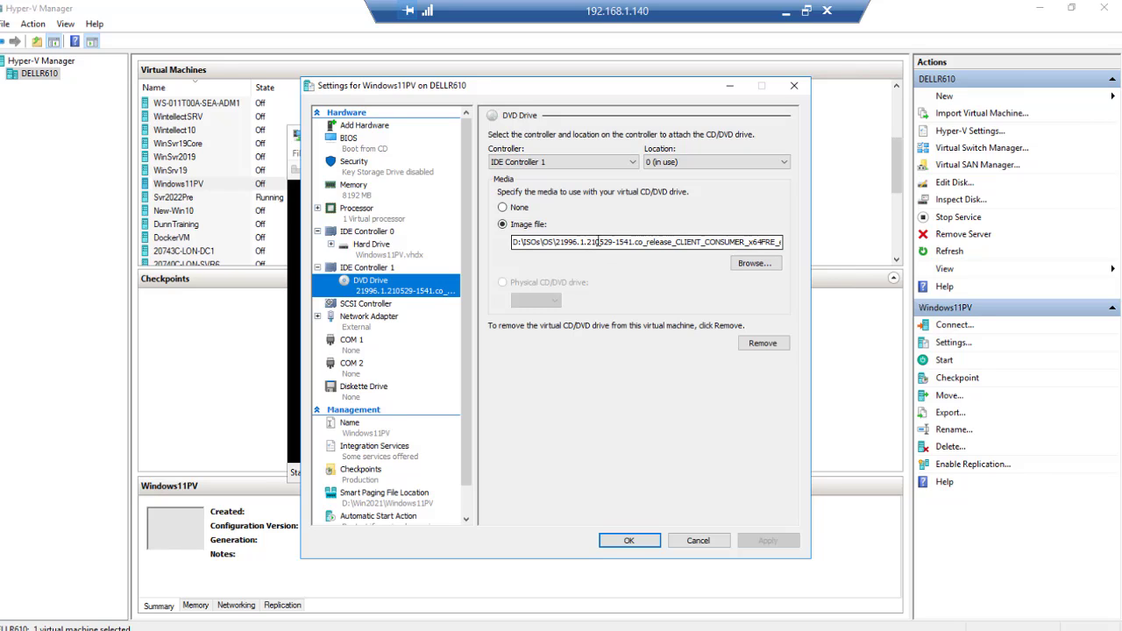
left_click(619, 542)
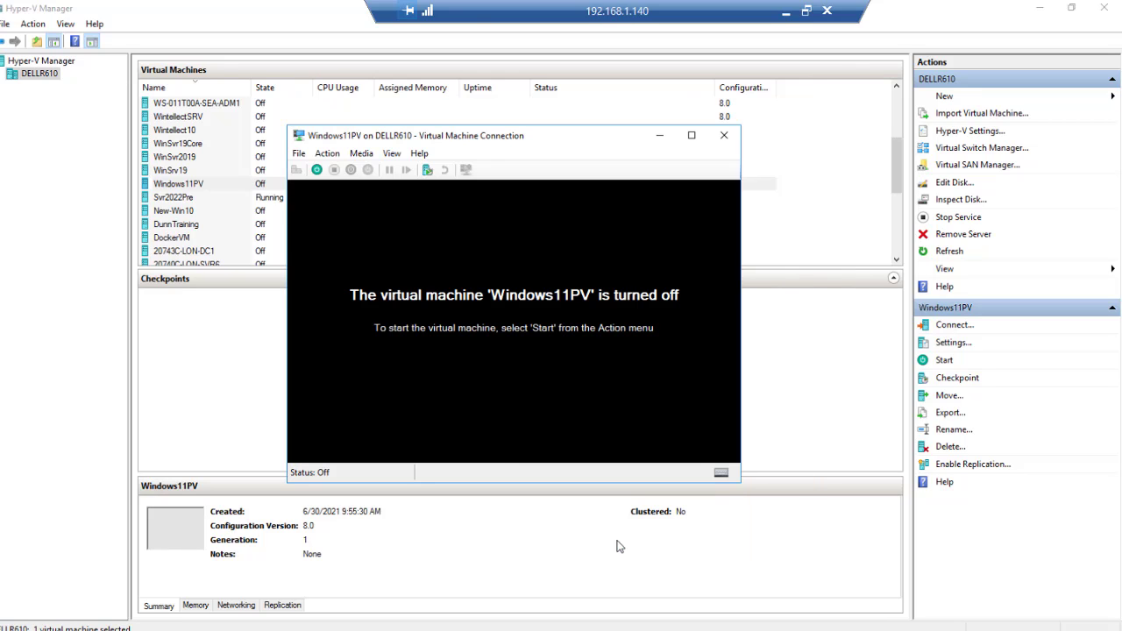
Step: Start Windows11PV and move the connection window up while Windows Setup loads
left_click(317, 170)
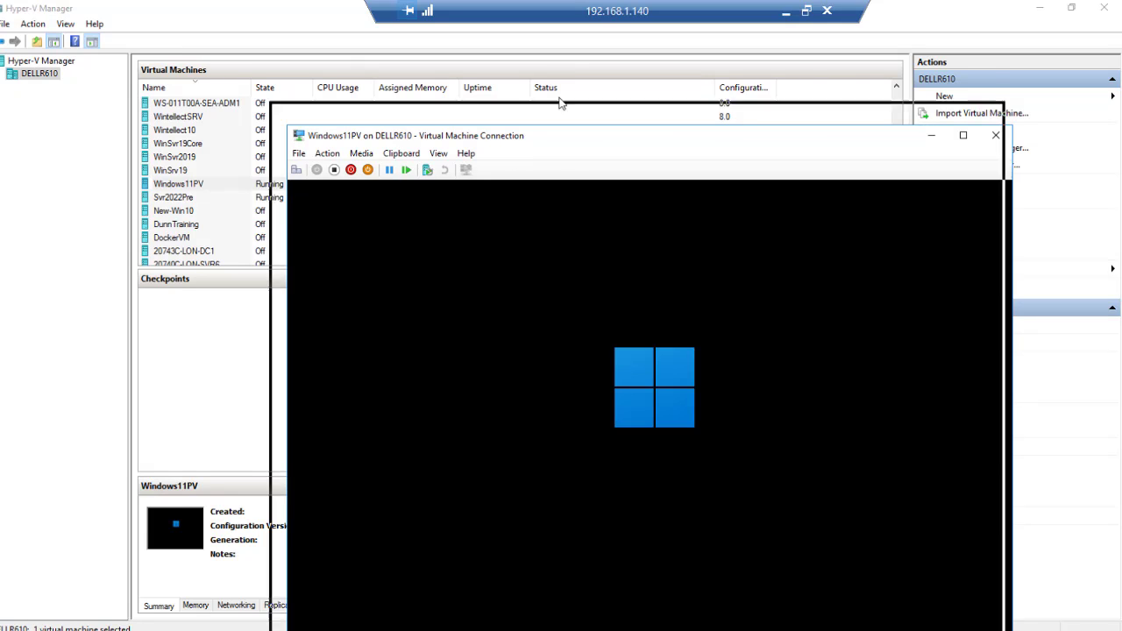
left_click_drag(559, 98, 548, 44)
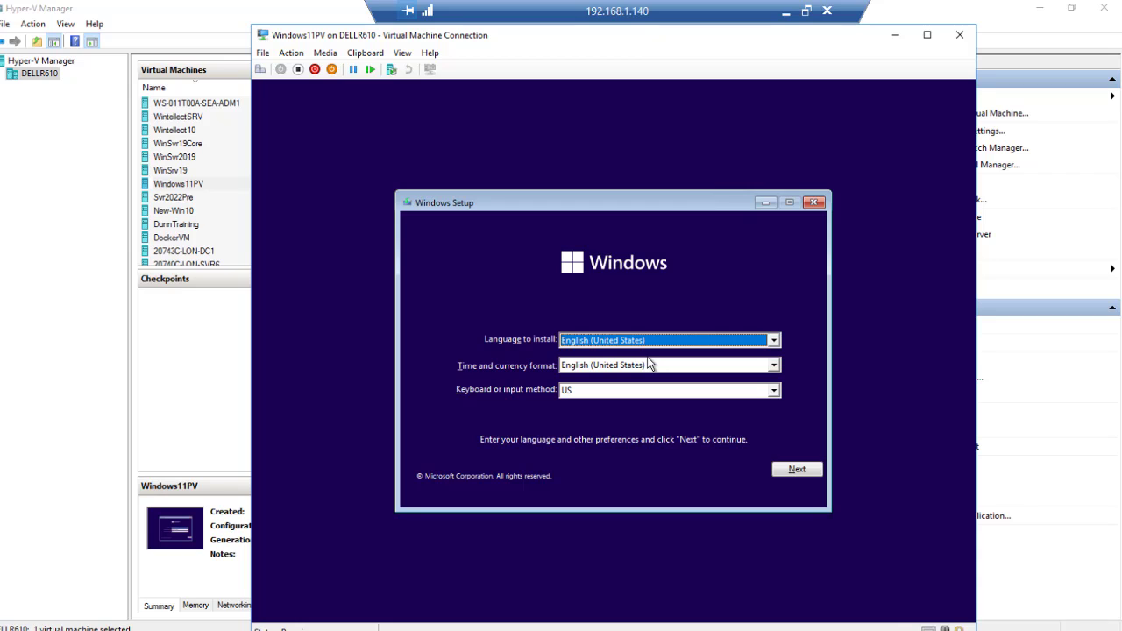
Step: Accept English (United States) defaults, choose Install now, and skip the product key
left_click(797, 471)
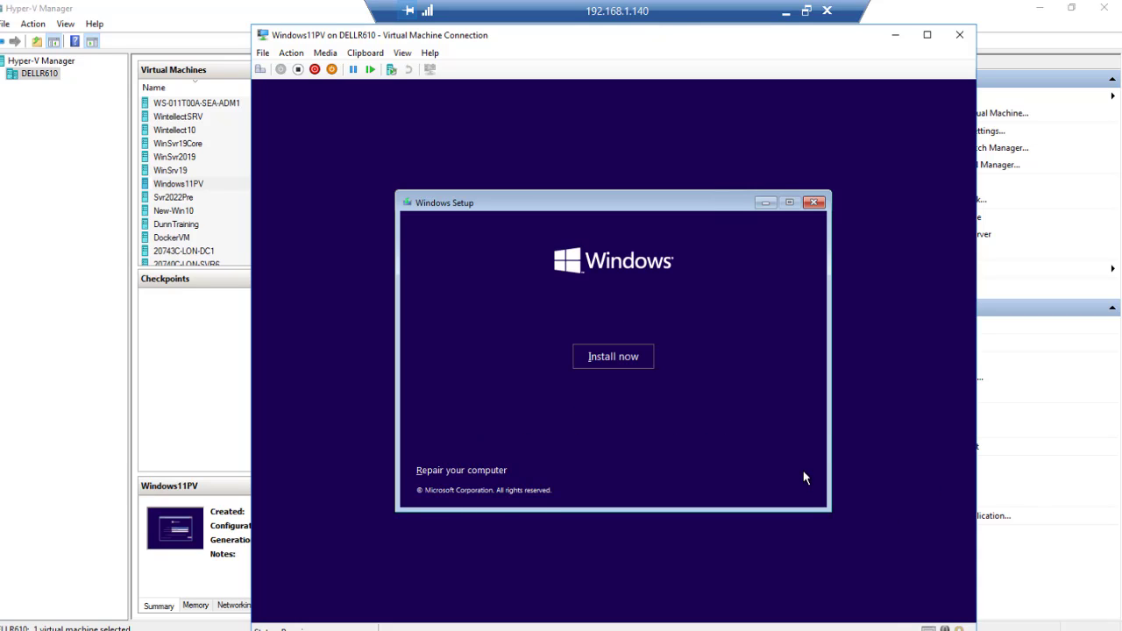
left_click(611, 360)
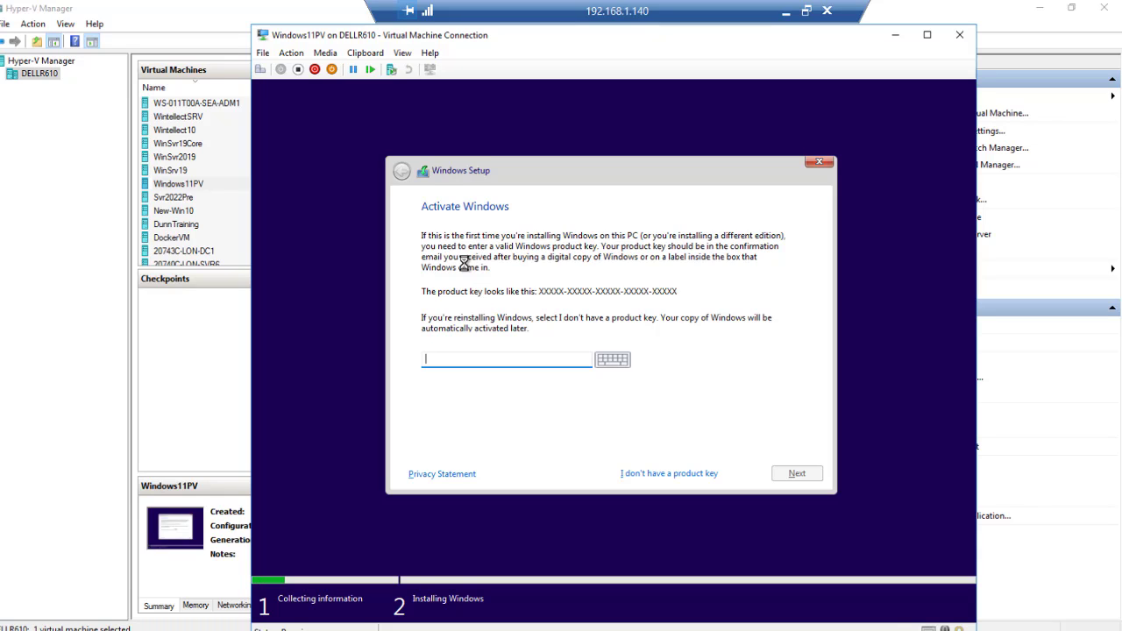
left_click(672, 479)
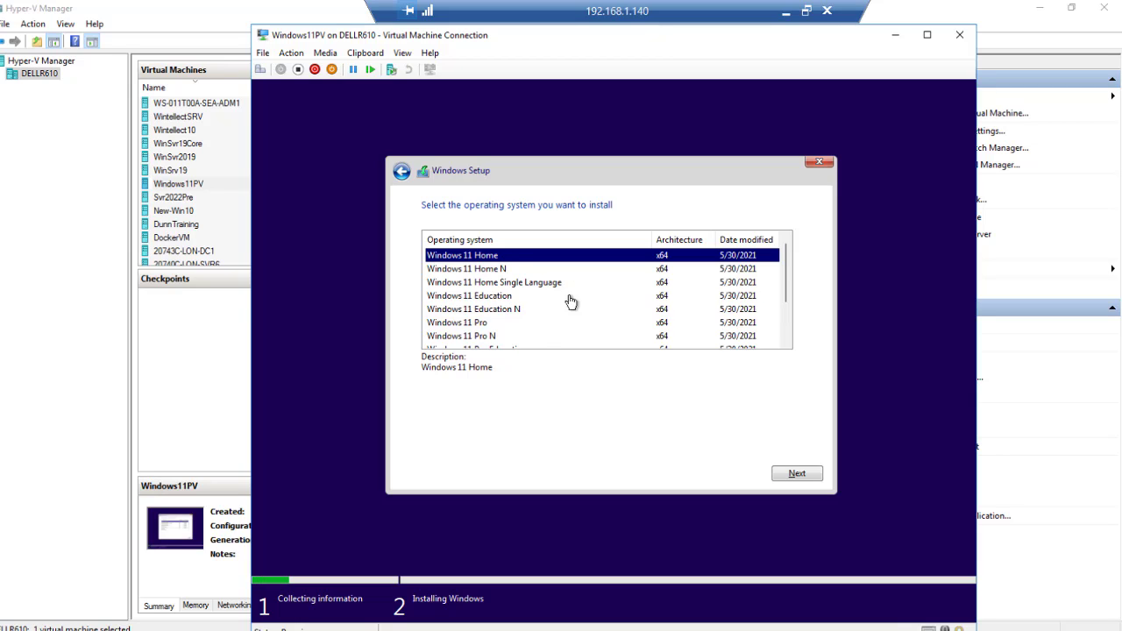
Step: Pick Windows 11 Pro for Workstations from Windows Setup's operating system list
scroll(571, 303, "down", 1)
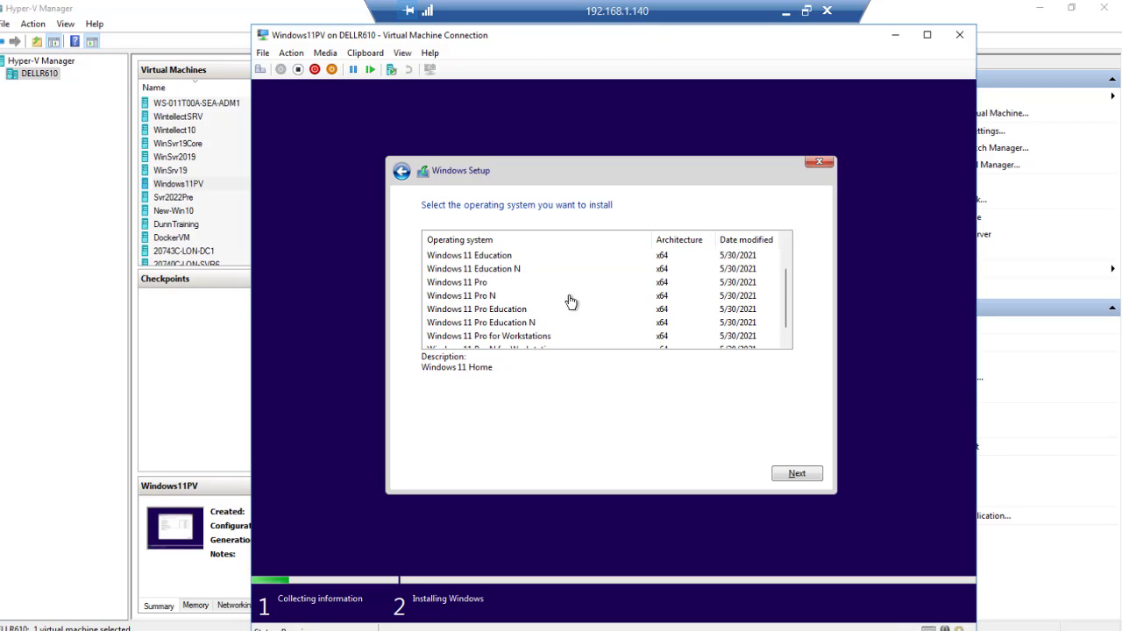
scroll(570, 302, "up", 1)
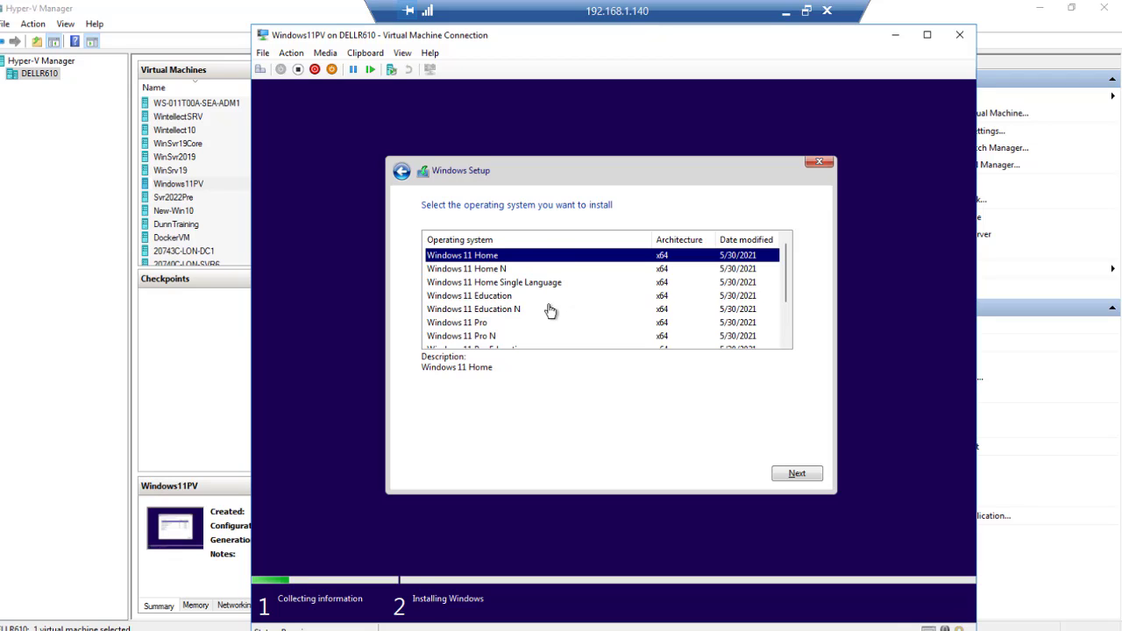
scroll(550, 314, "down", 1)
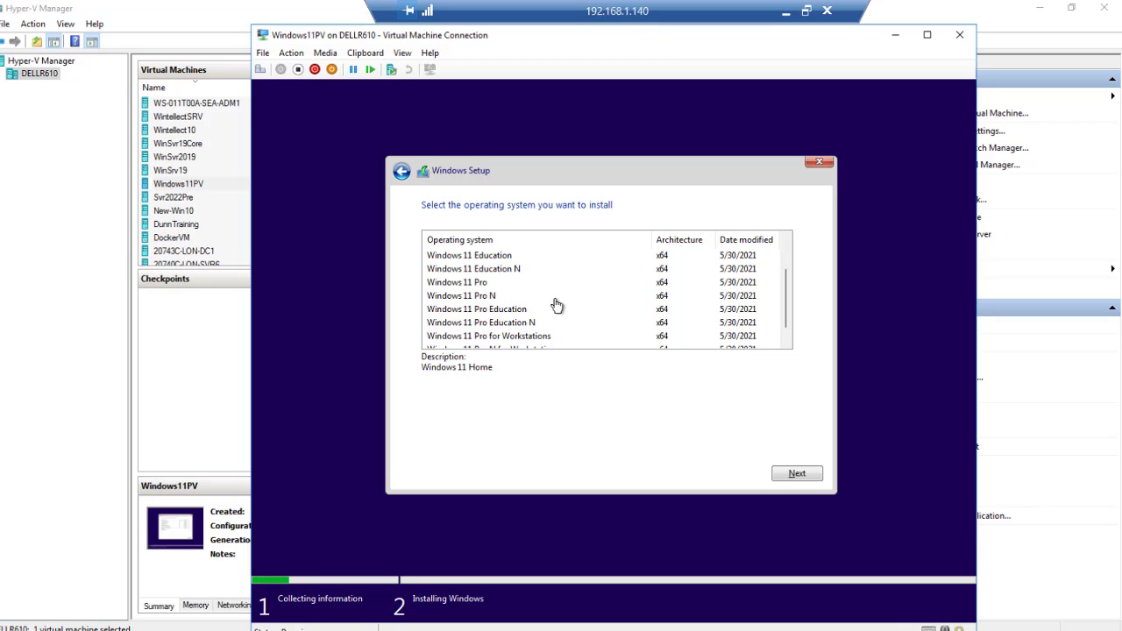
scroll(518, 293, "down", 1)
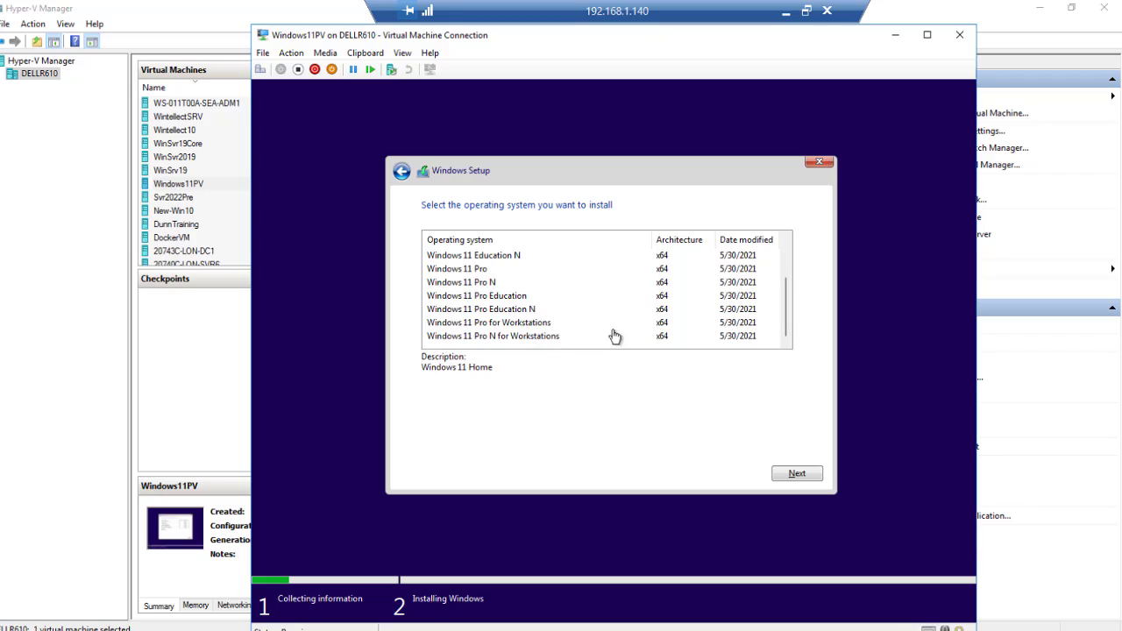
scroll(574, 315, "up", 1)
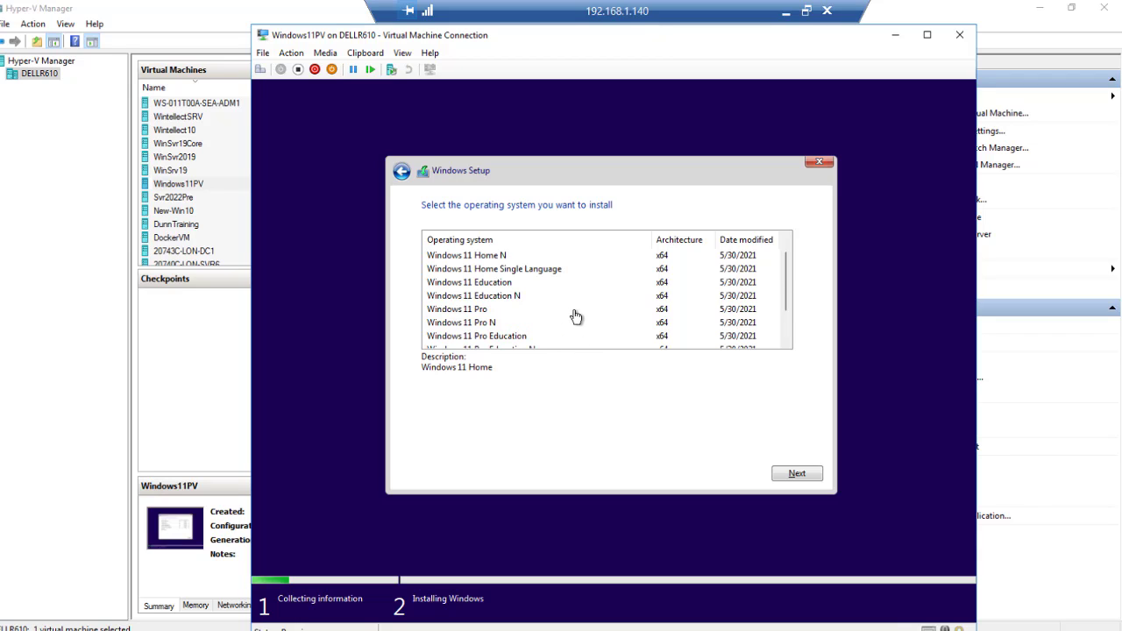
scroll(575, 315, "up", 1)
scroll(575, 316, "down", 1)
scroll(575, 315, "down", 1)
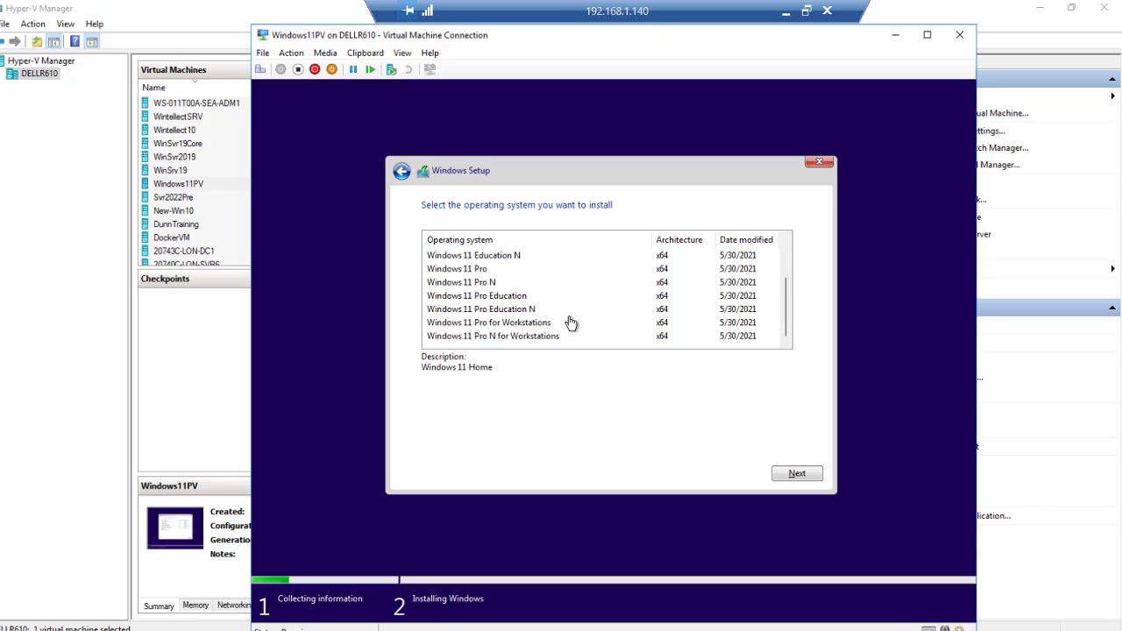
left_click(484, 325)
scroll(478, 279, "up", 2)
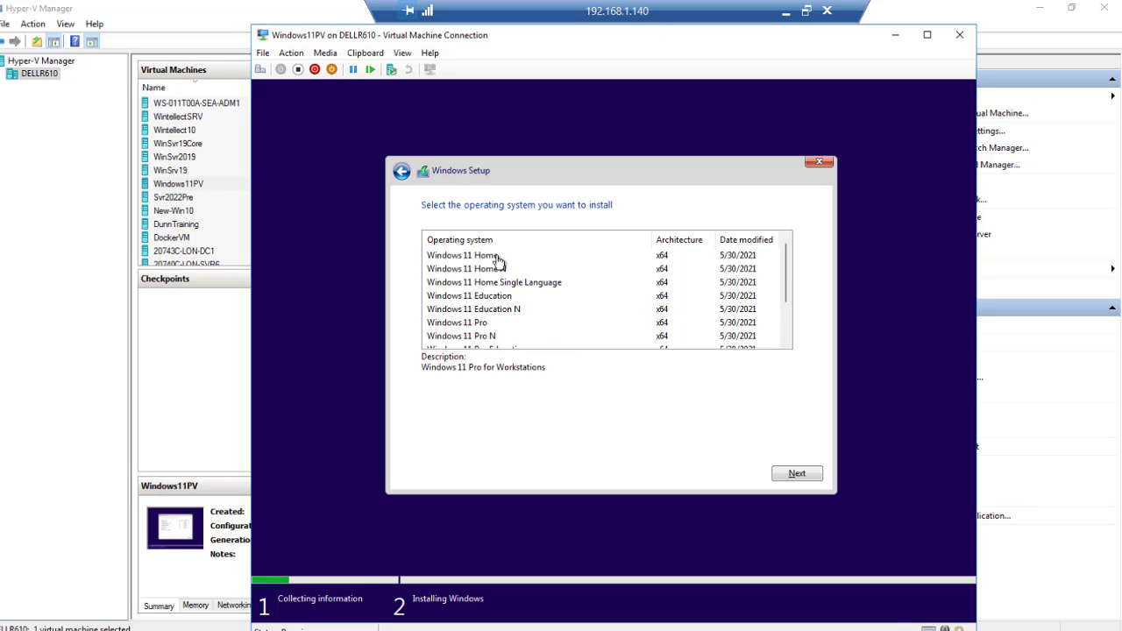
scroll(497, 267, "down", 2)
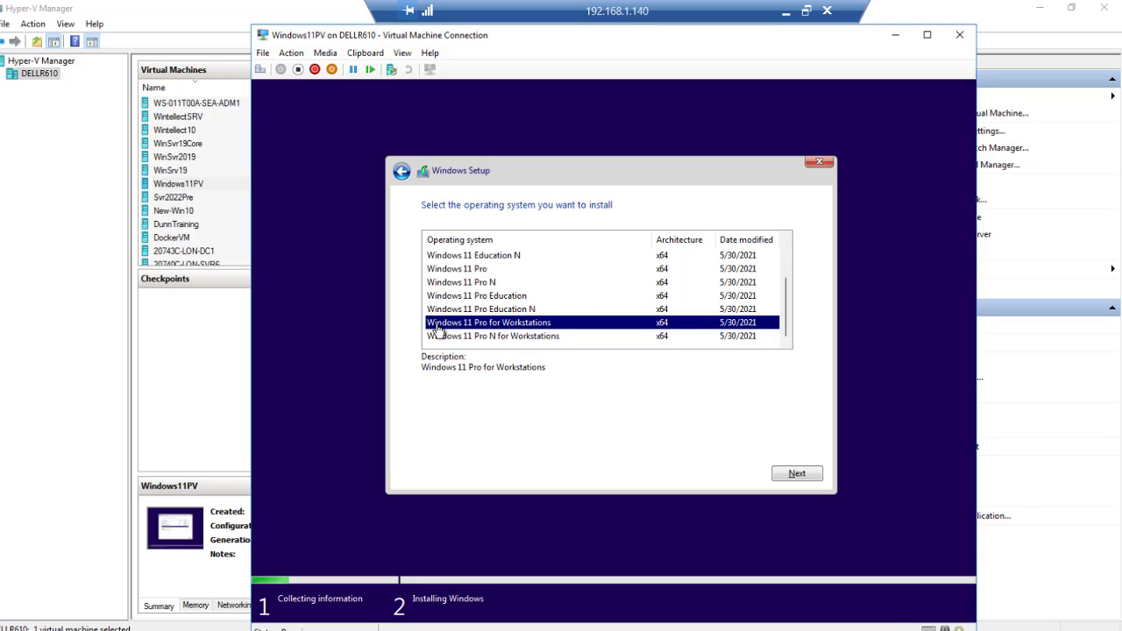
Step: Accept the license terms and run Custom: Install Windows only onto Drive 0's 127.0 GB unallocated space
left_click(794, 474)
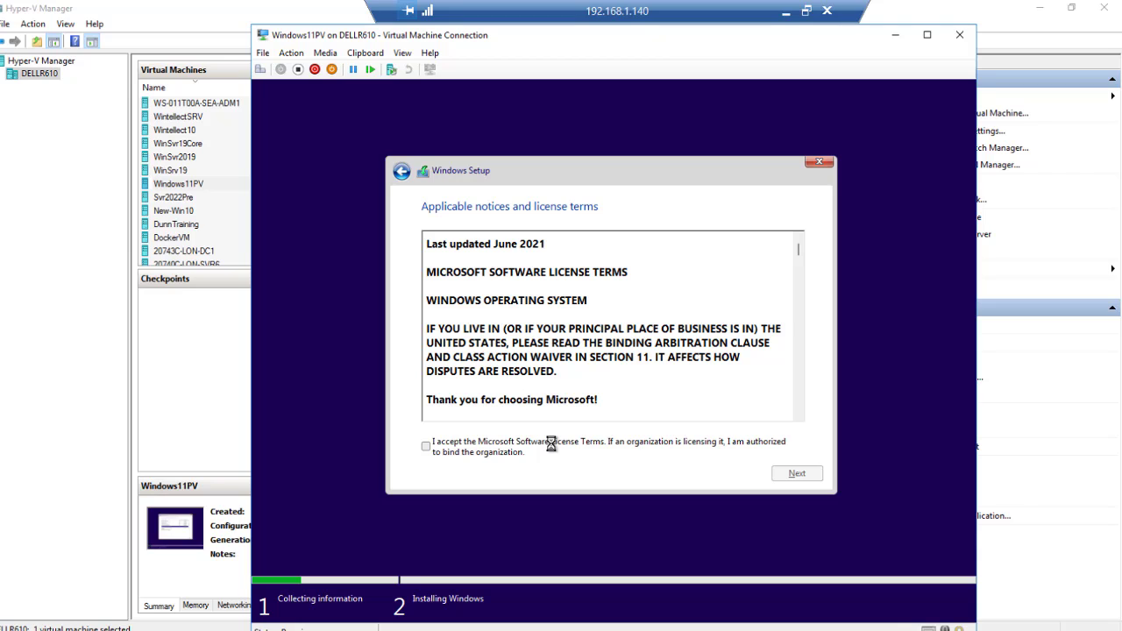
left_click(426, 447)
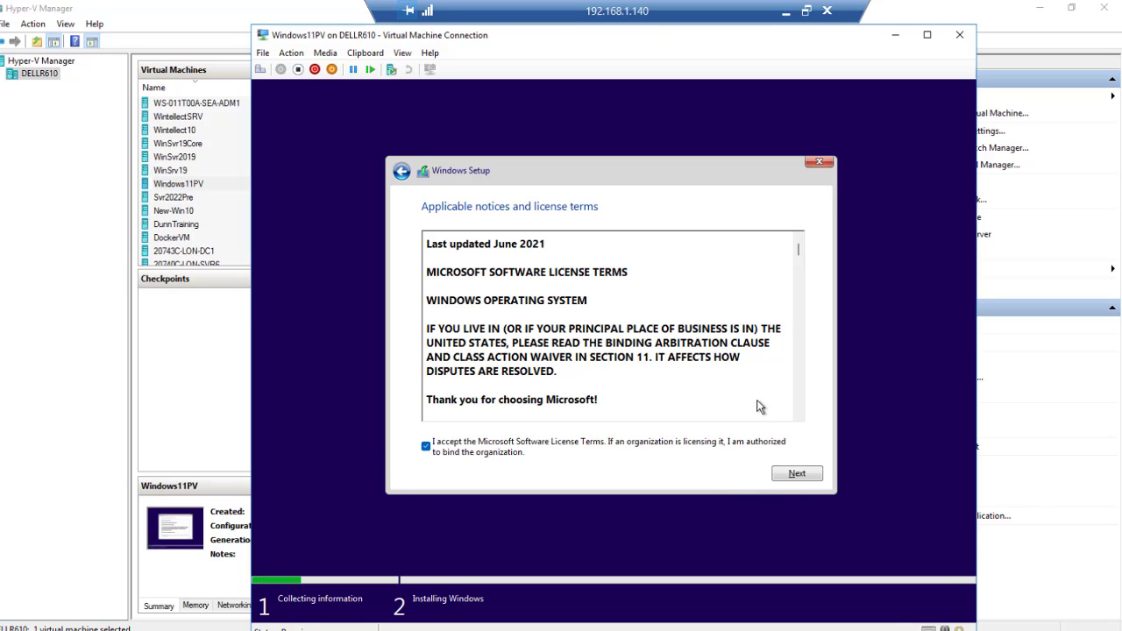
left_click(794, 474)
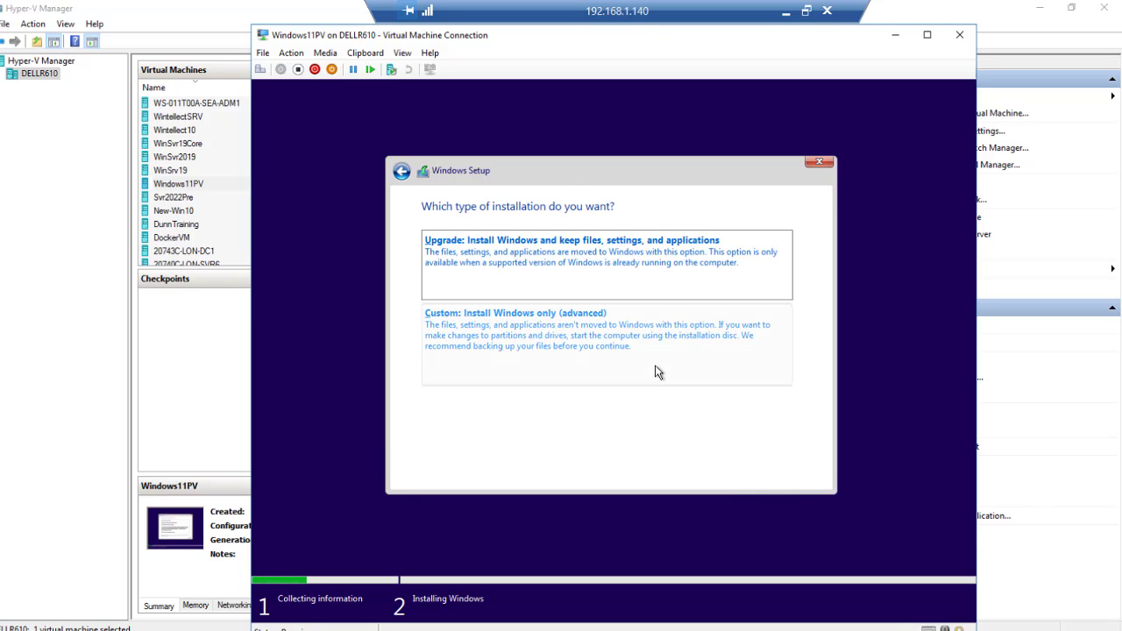
left_click(559, 336)
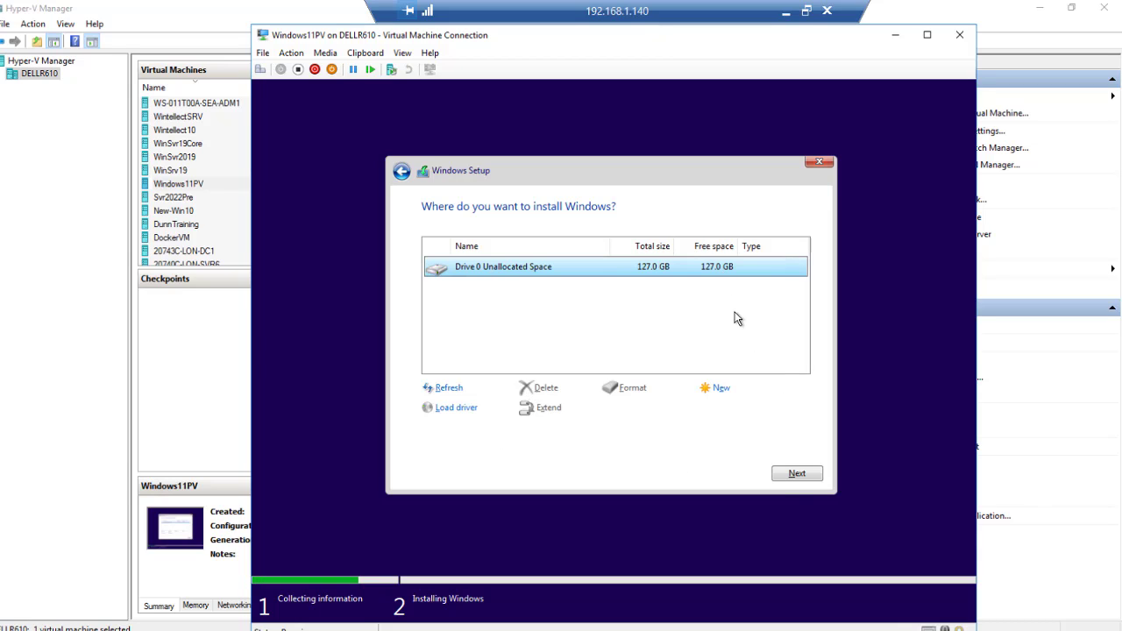
left_click(799, 476)
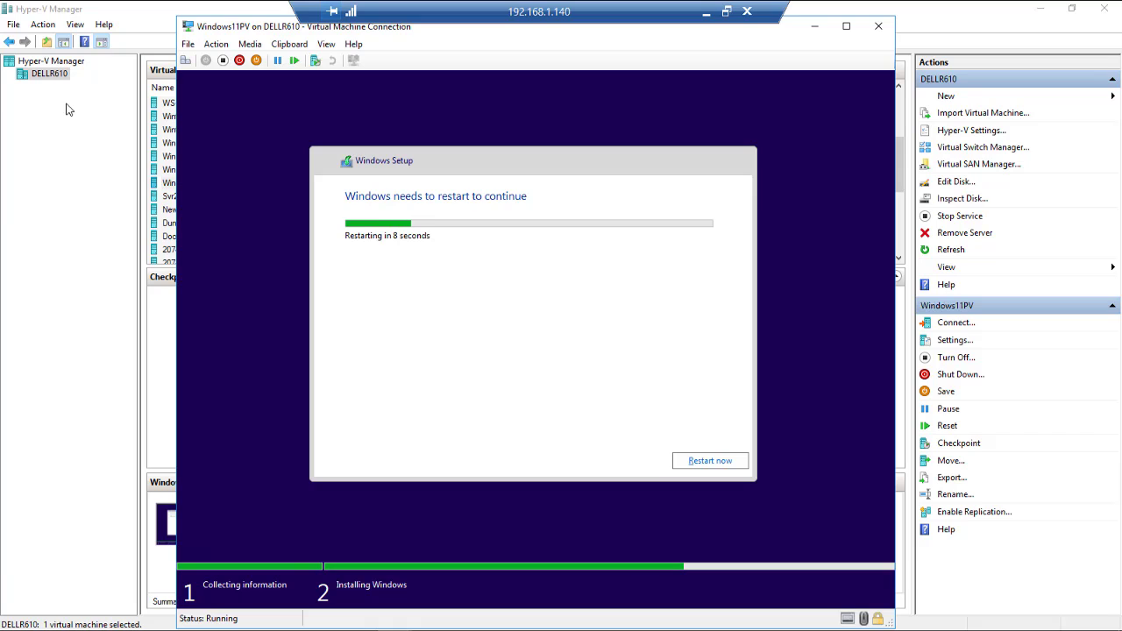
Step: Restart the VM immediately instead of waiting for the countdown
left_click(689, 459)
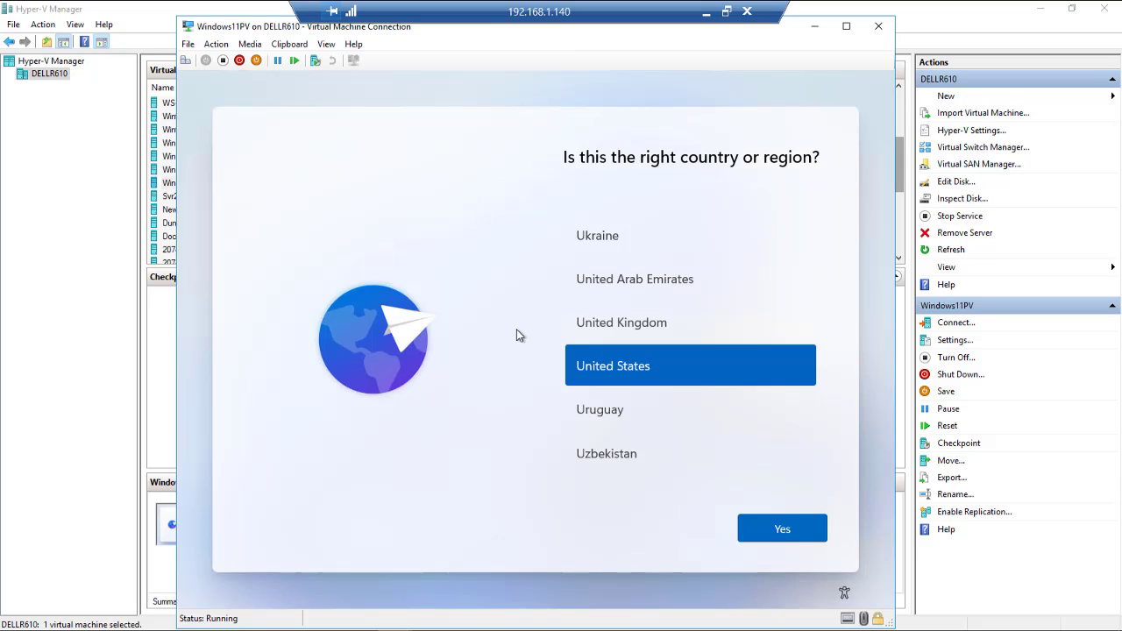
Step: Confirm United States as the country or region with Yes
left_click(799, 531)
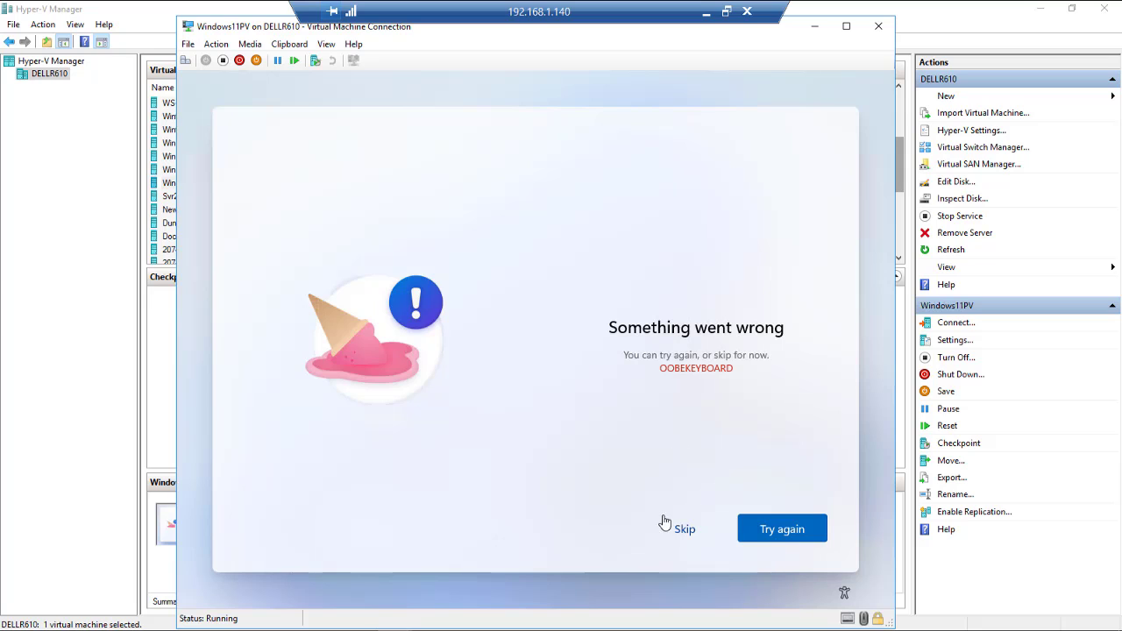
Step: Skip the OOBEKEYBOARD error and choose 'Set up for personal use'
left_click(686, 532)
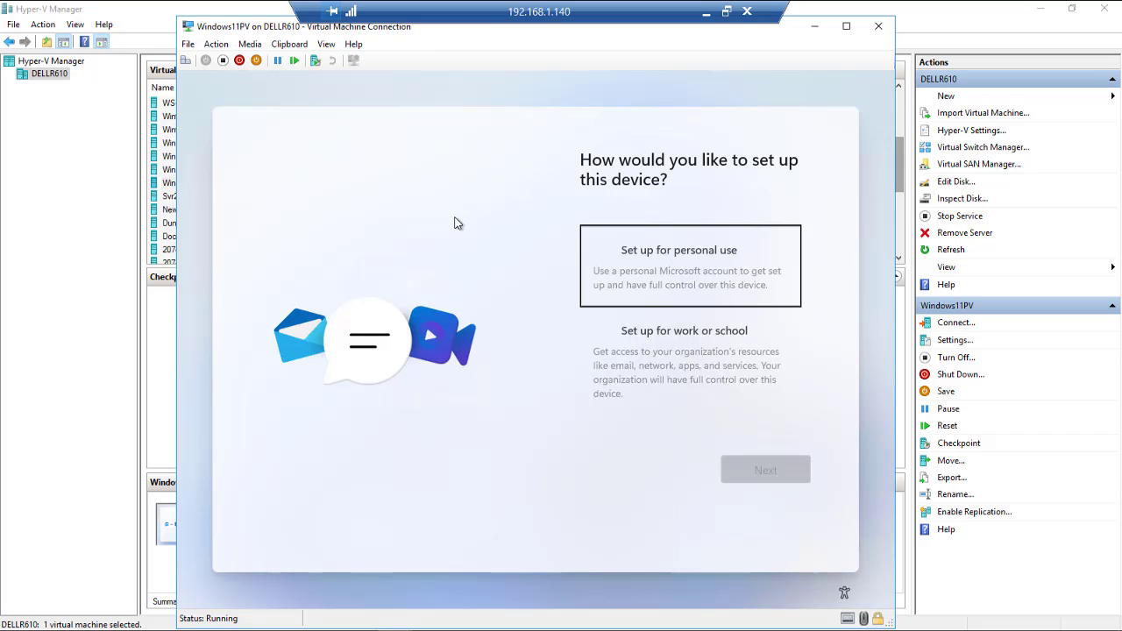
left_click(660, 260)
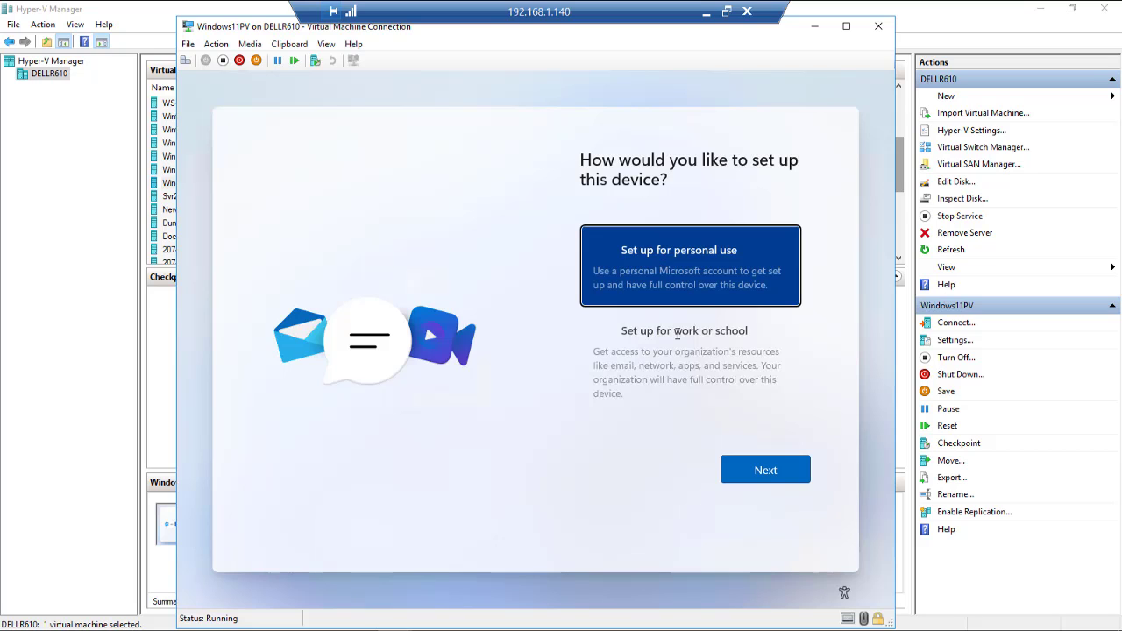
Step: Sign in with the Microsoft account's e-mail address and password
left_click(764, 482)
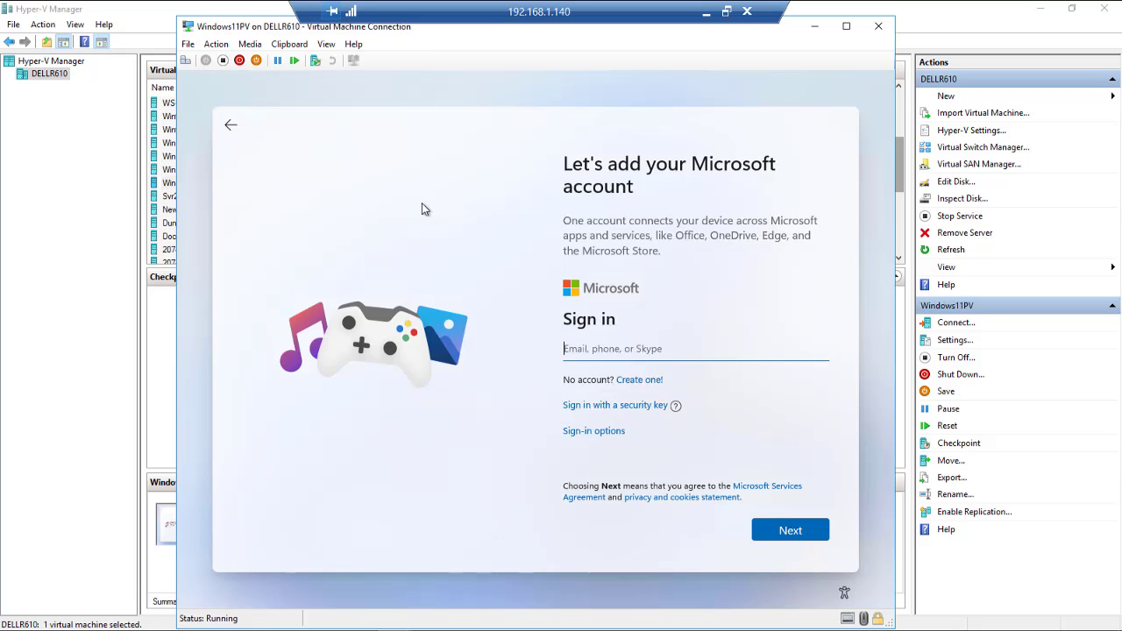
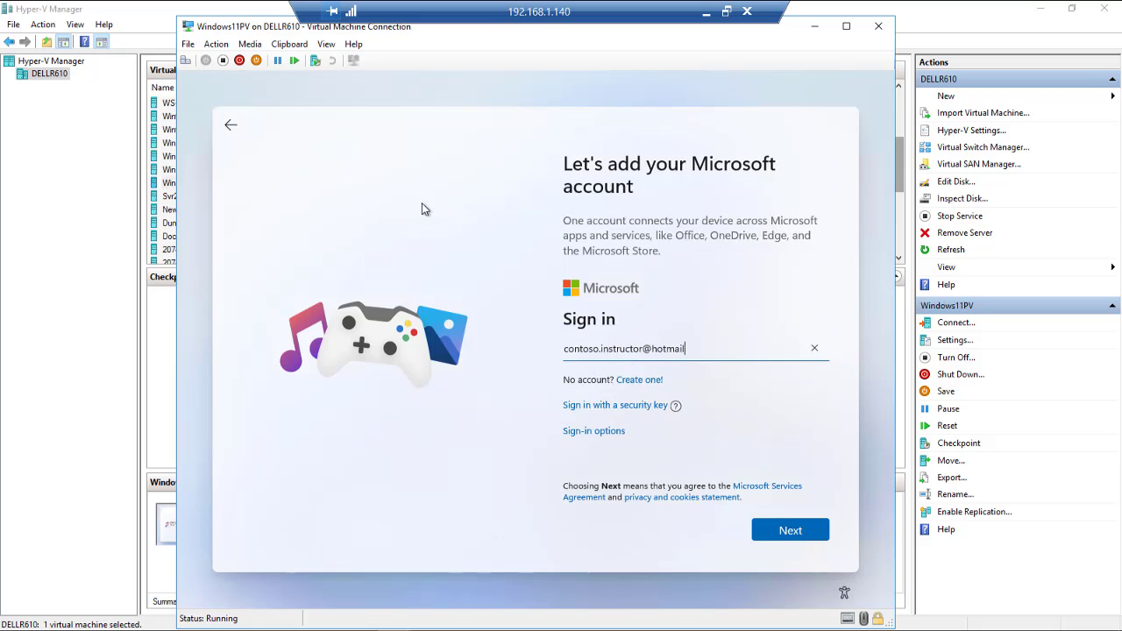
key("Return")
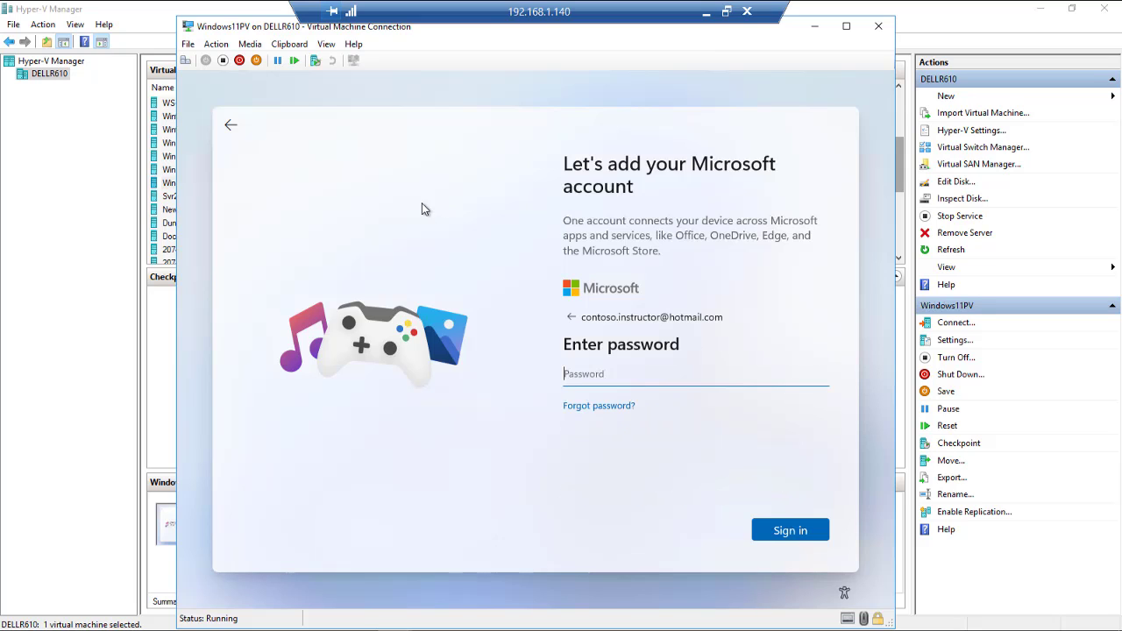
type("•••••••••")
key("Return")
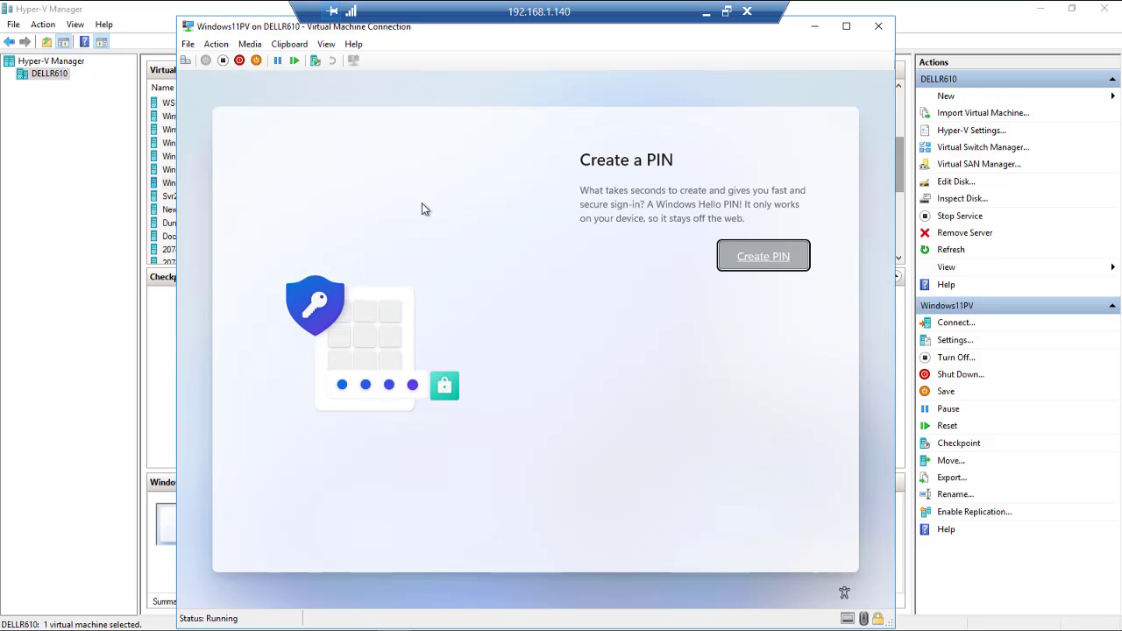
Step: Create a six-digit Windows Hello PIN, entering it in both New PIN and Confirm PIN
left_click(764, 263)
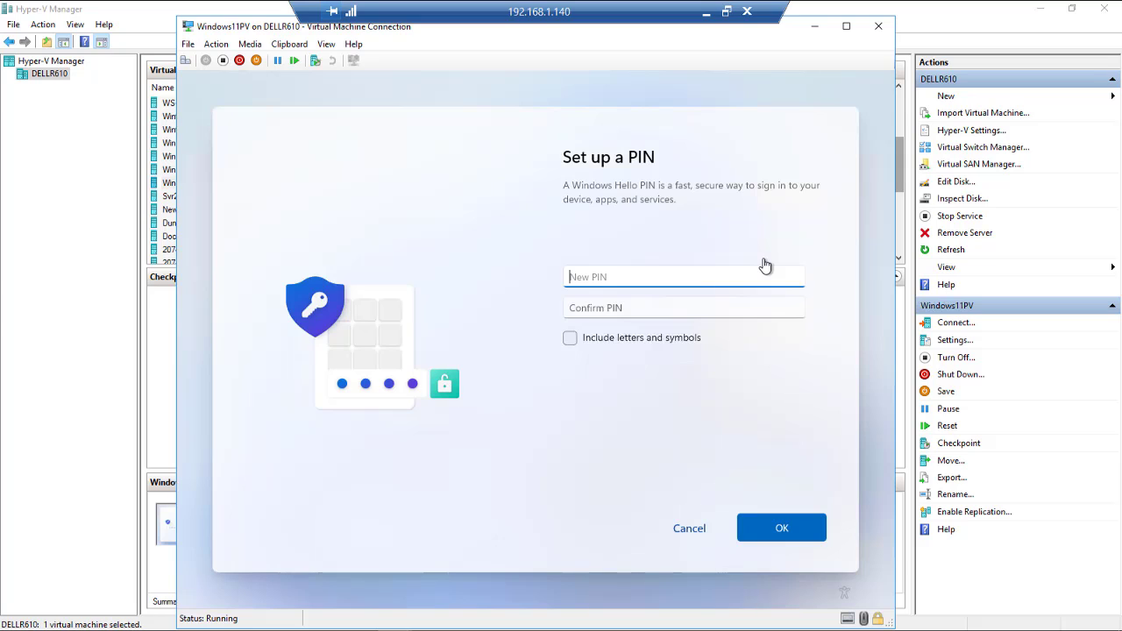
type("123456")
key("Tab")
type("123456")
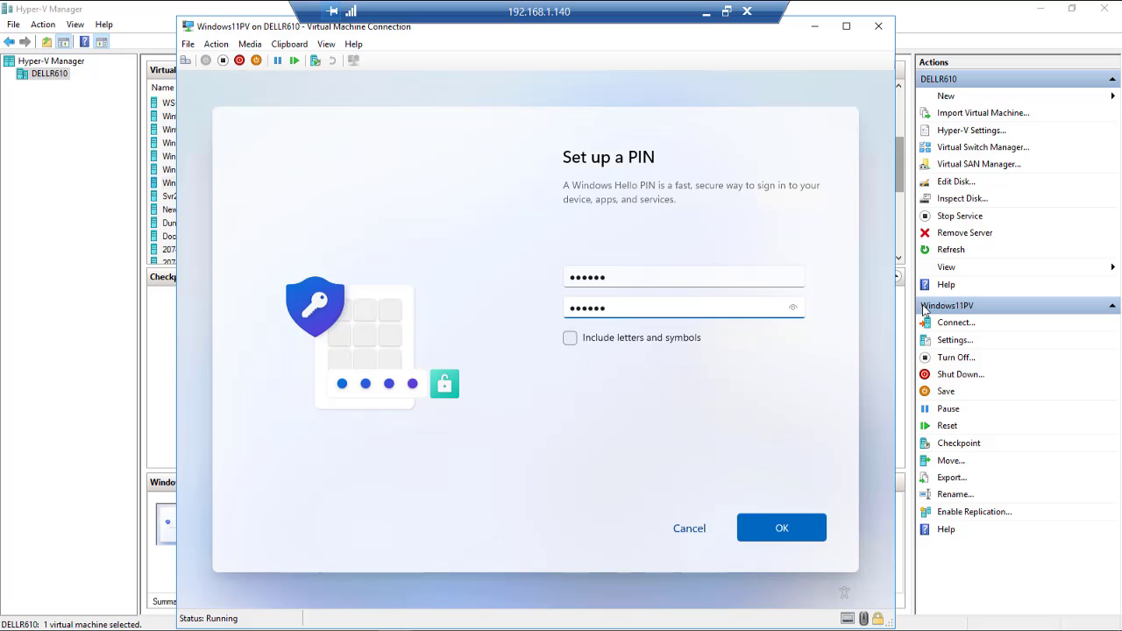
left_click(782, 528)
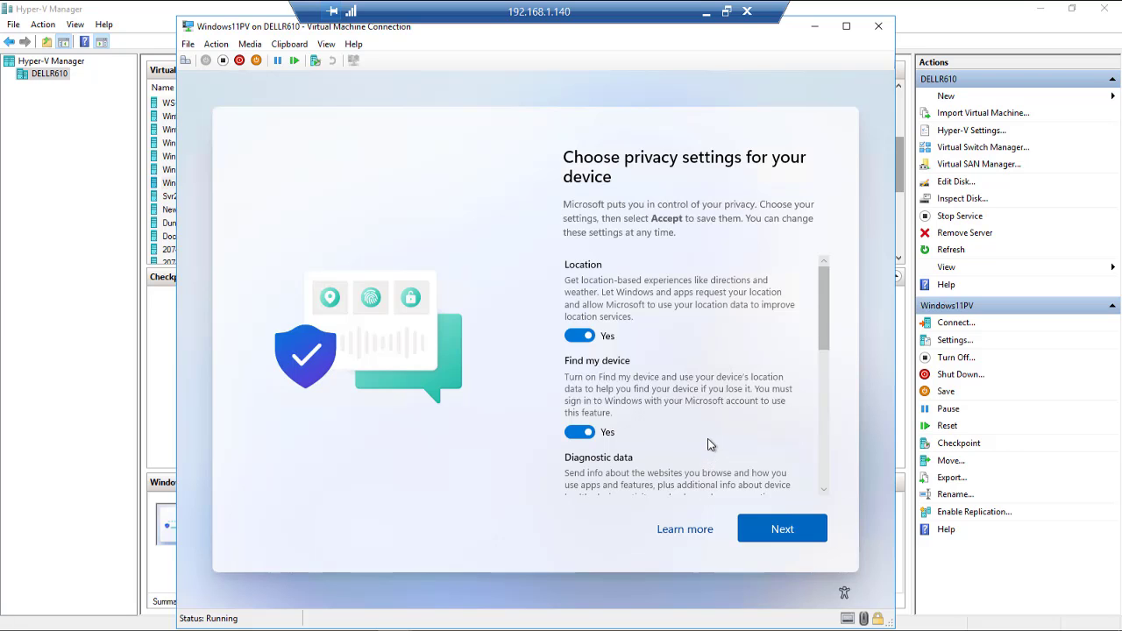
Step: Review the privacy settings list and accept it with every toggle left on
scroll(827, 349, "down", 3)
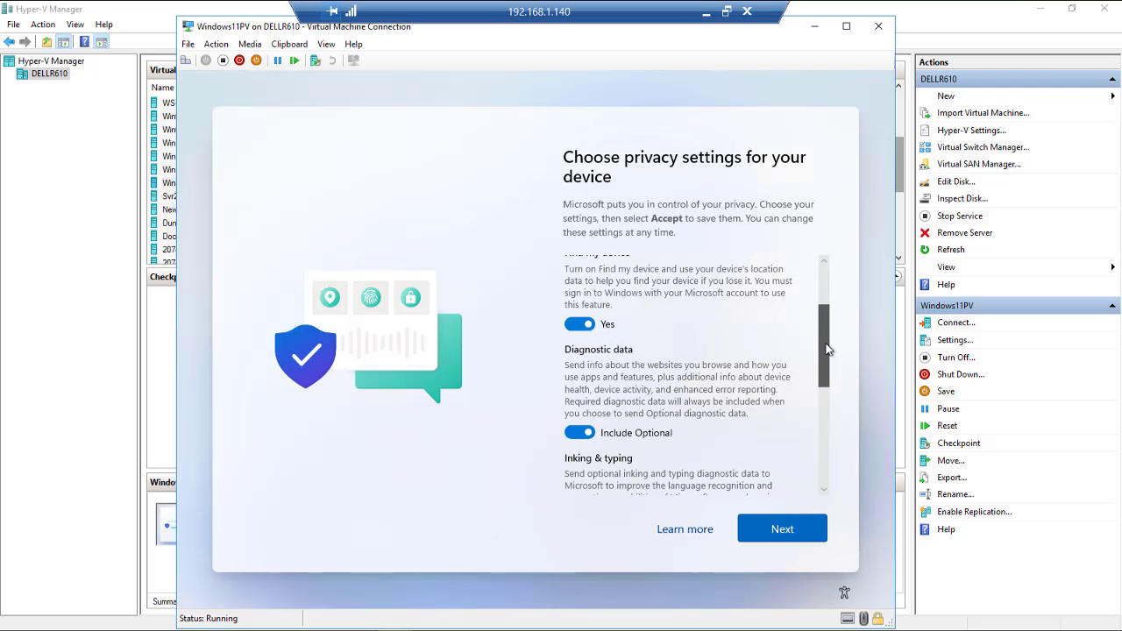
left_click_drag(828, 349, 821, 371)
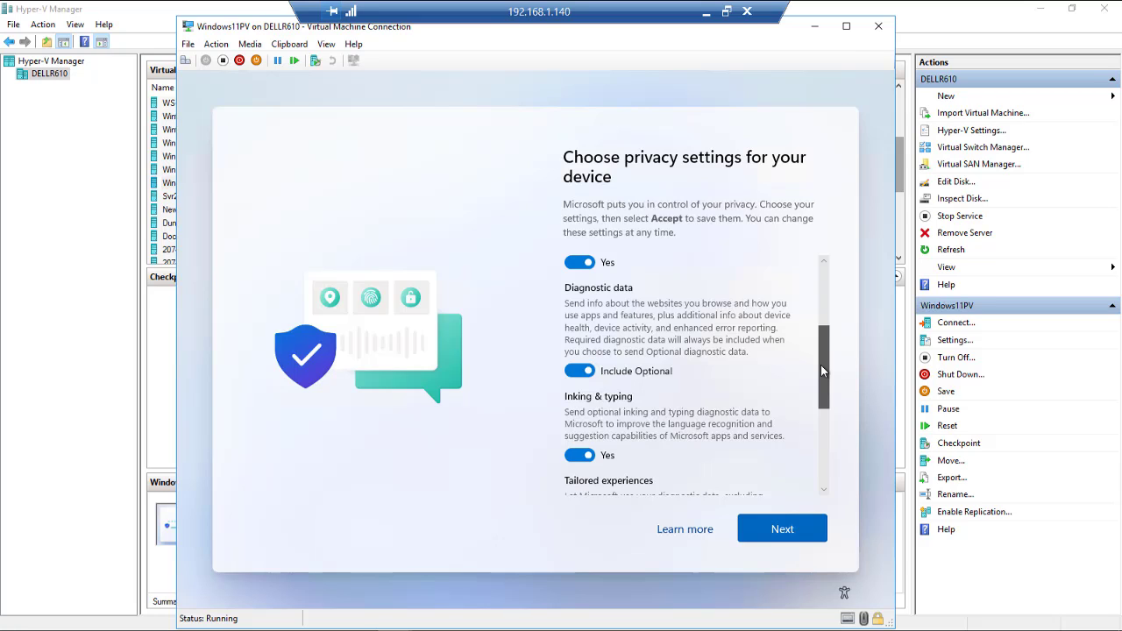
left_click_drag(820, 365, 828, 469)
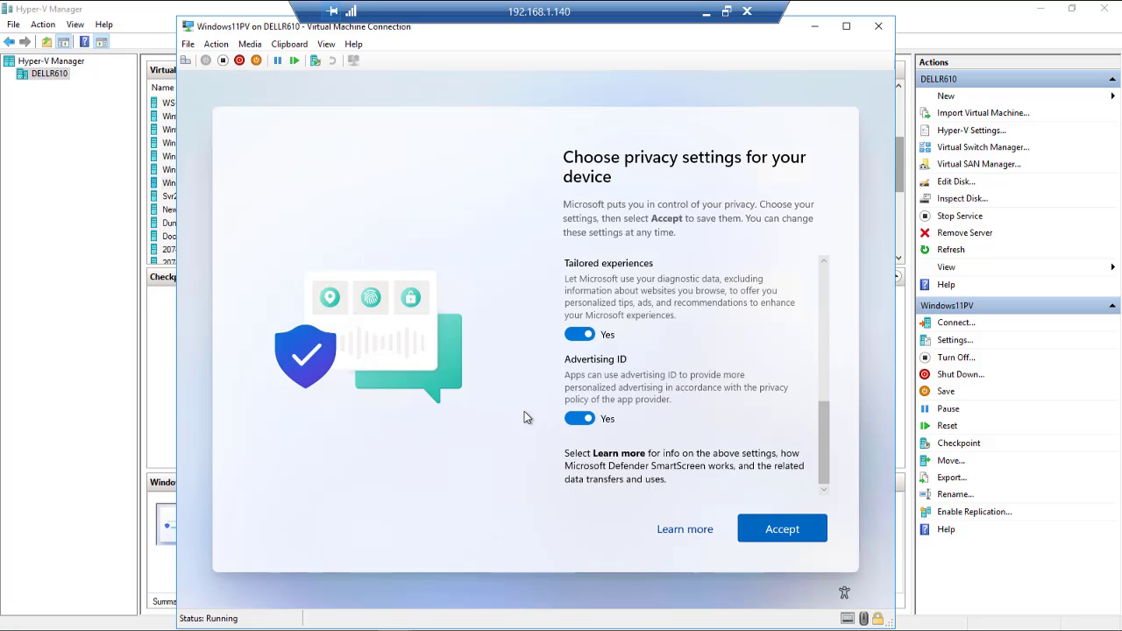
left_click(789, 532)
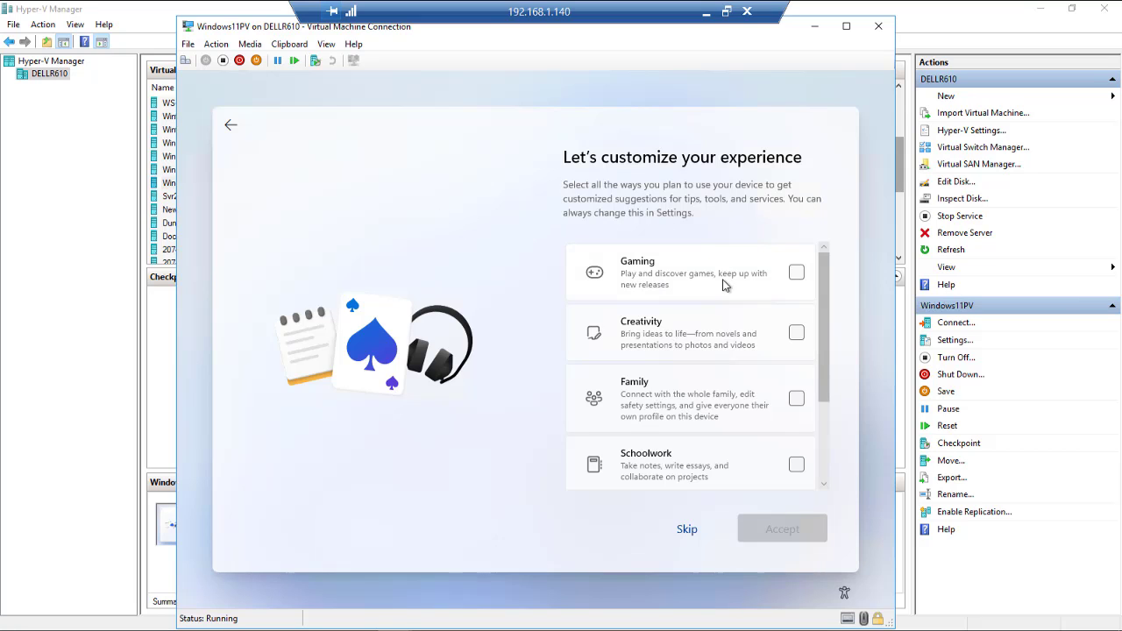
Step: Tick Gaming, Creativity and Family as planned device uses
scroll(723, 272, "down", 2)
scroll(722, 285, "down", 1)
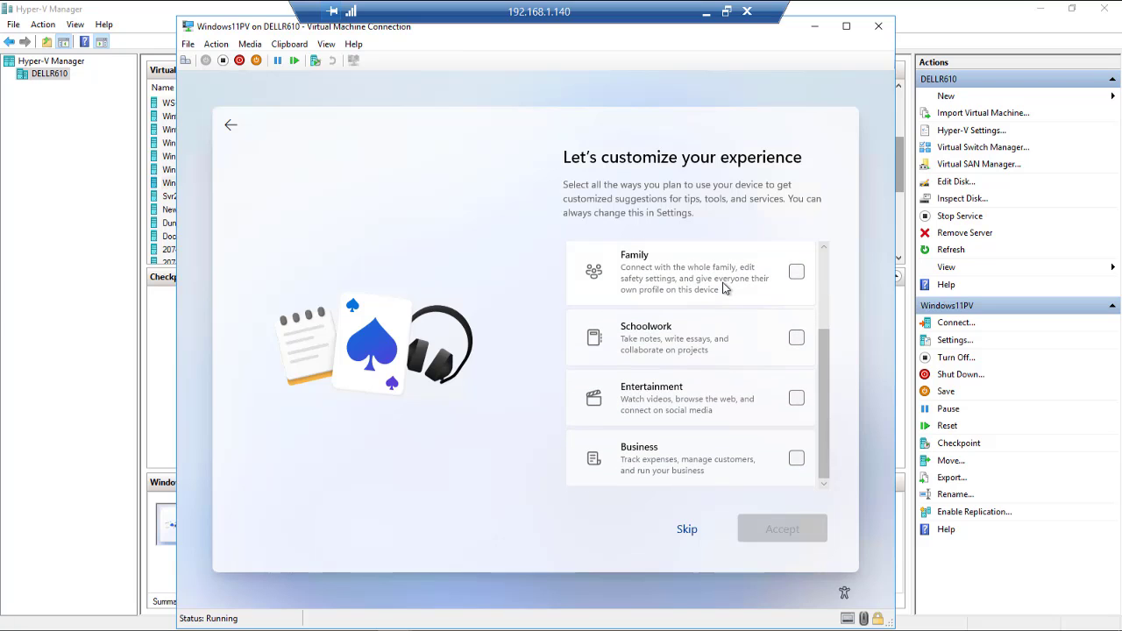
scroll(723, 288, "up", 3)
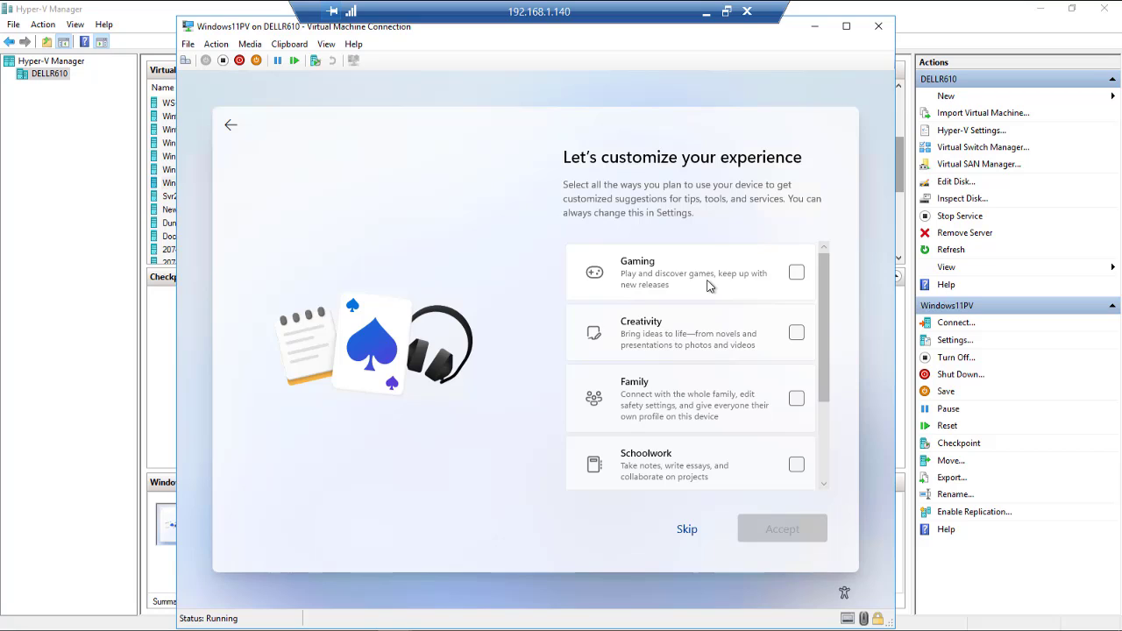
left_click(798, 274)
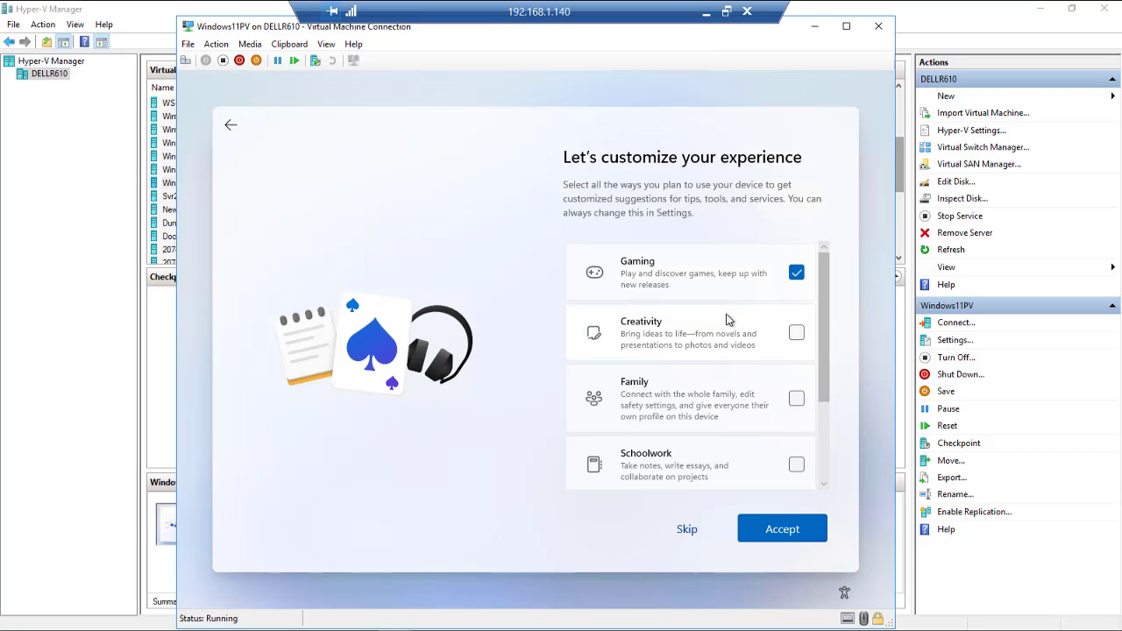
left_click(798, 335)
scroll(799, 333, "down", 1)
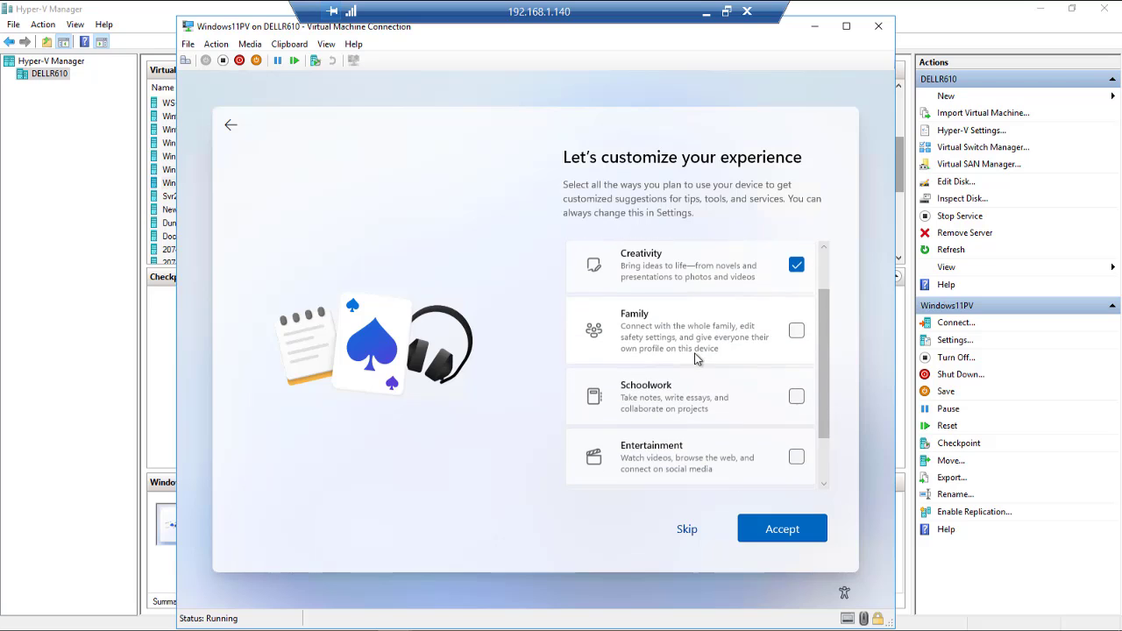
left_click(797, 326)
Step: Tick Schoolwork, Entertainment and Business as well, then accept the selection
scroll(685, 340, "down", 1)
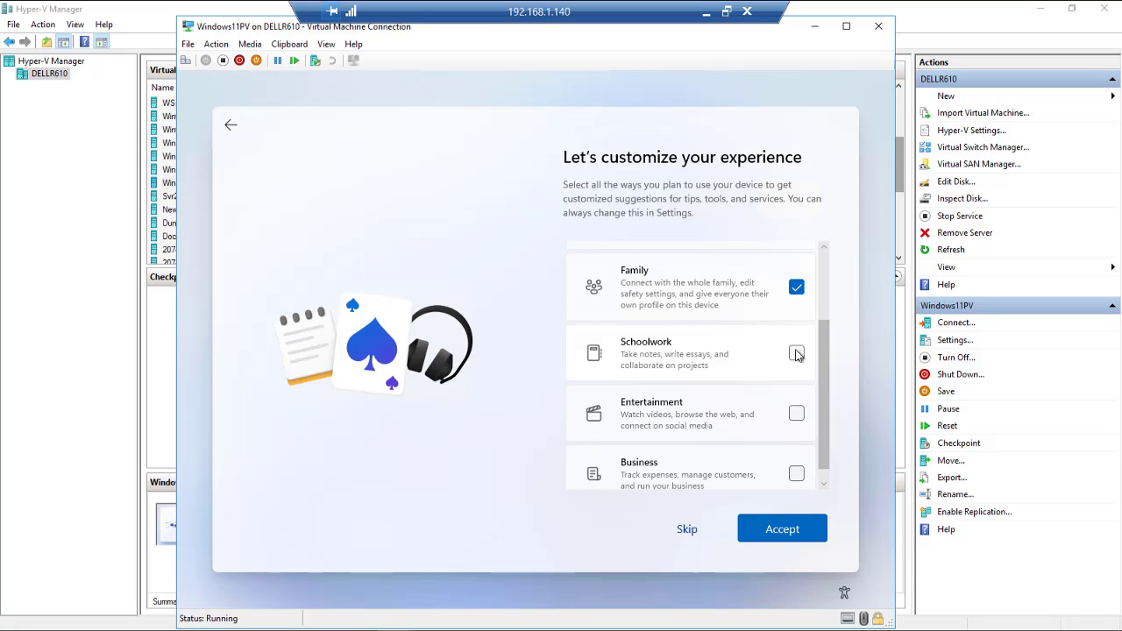
left_click(695, 346)
scroll(695, 345, "down", 1)
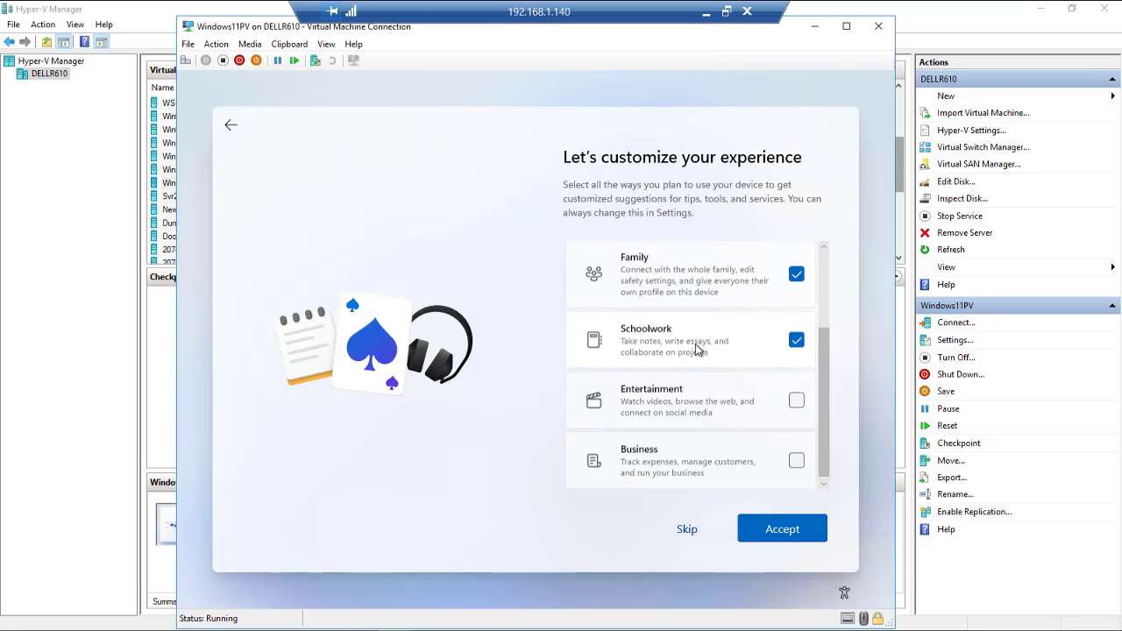
left_click(796, 399)
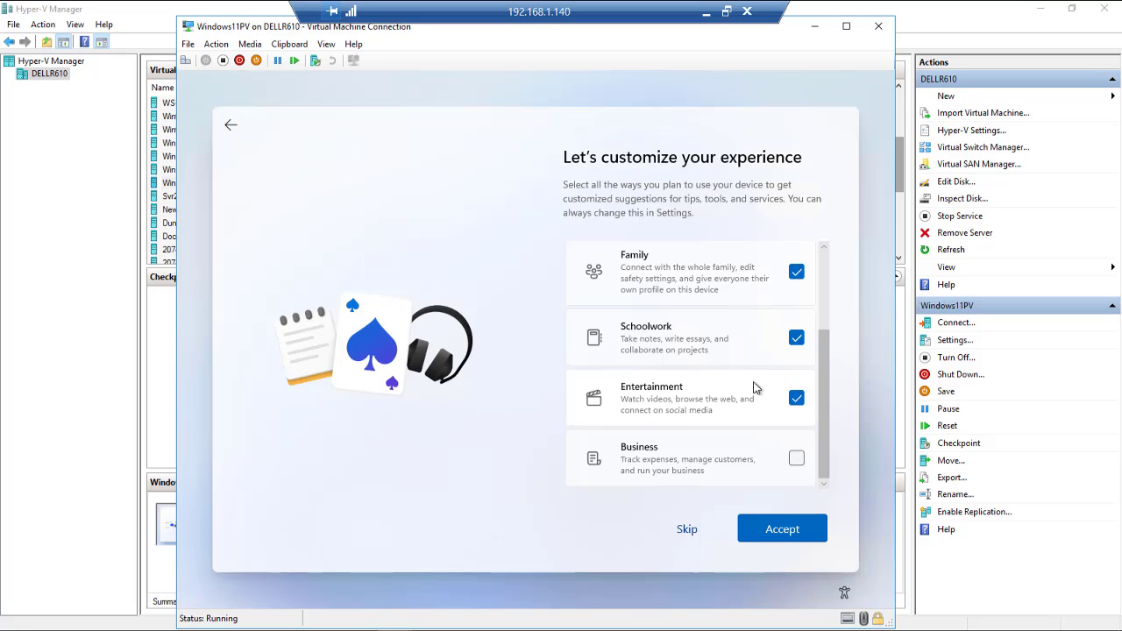
left_click(797, 460)
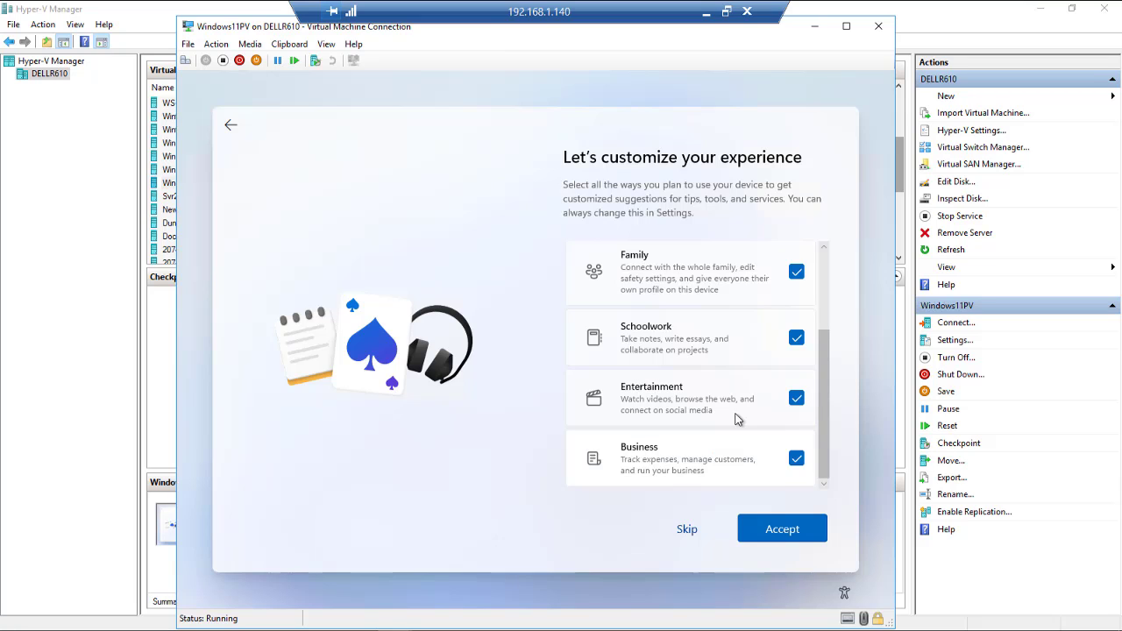
left_click(788, 536)
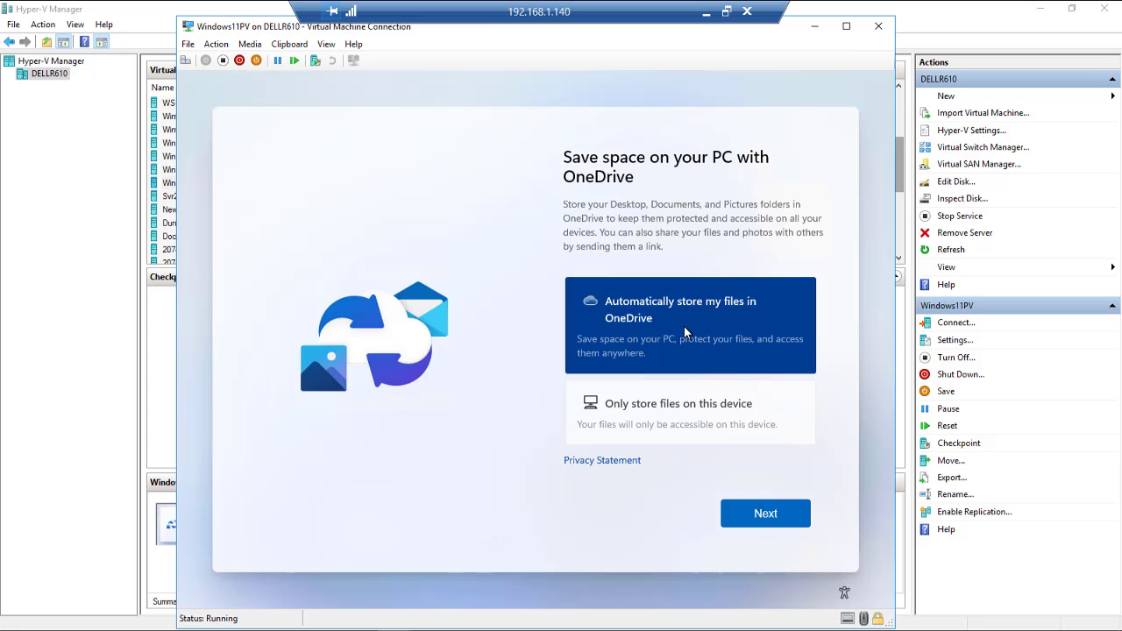
Step: Keep 'Automatically store my files in OneDrive', then decline the Microsoft 365 trial with 'No, thanks'
left_click(765, 515)
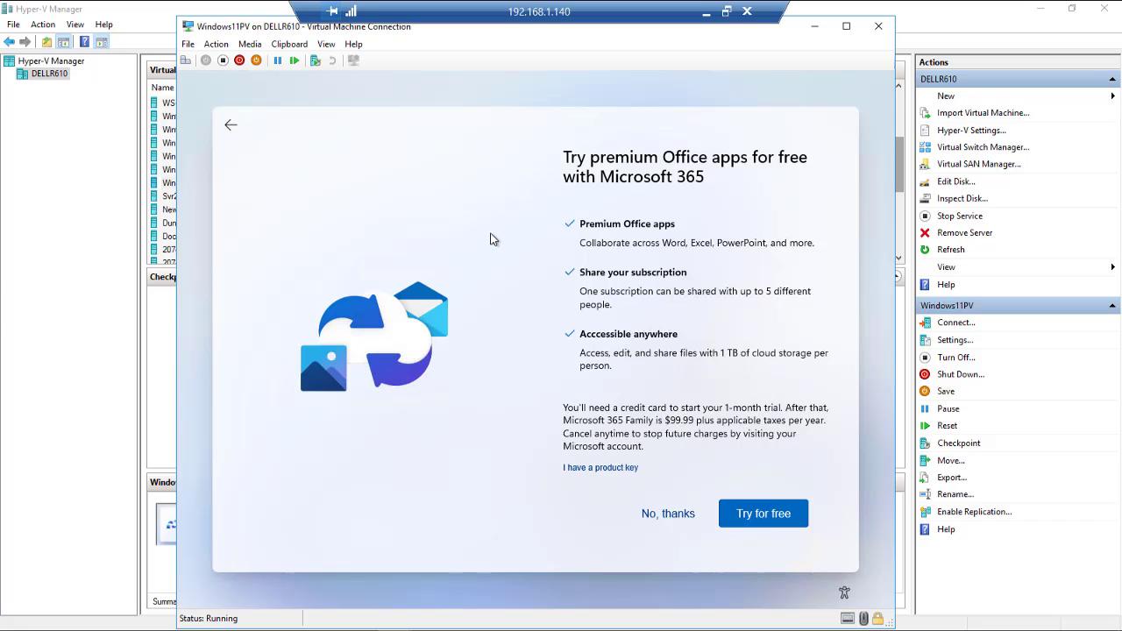
left_click(667, 515)
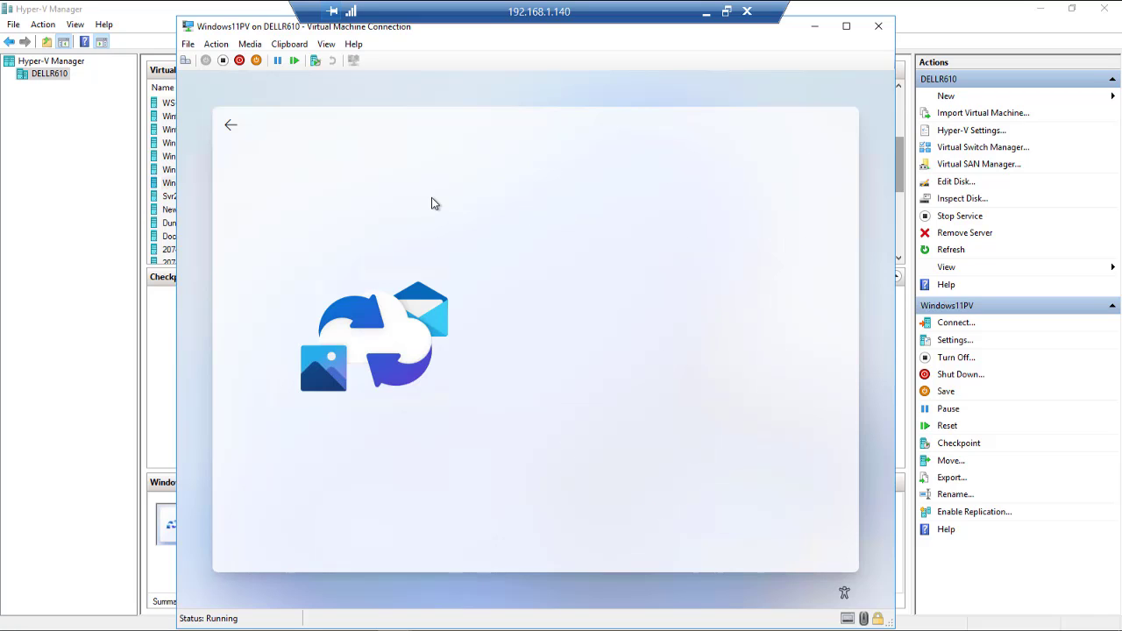
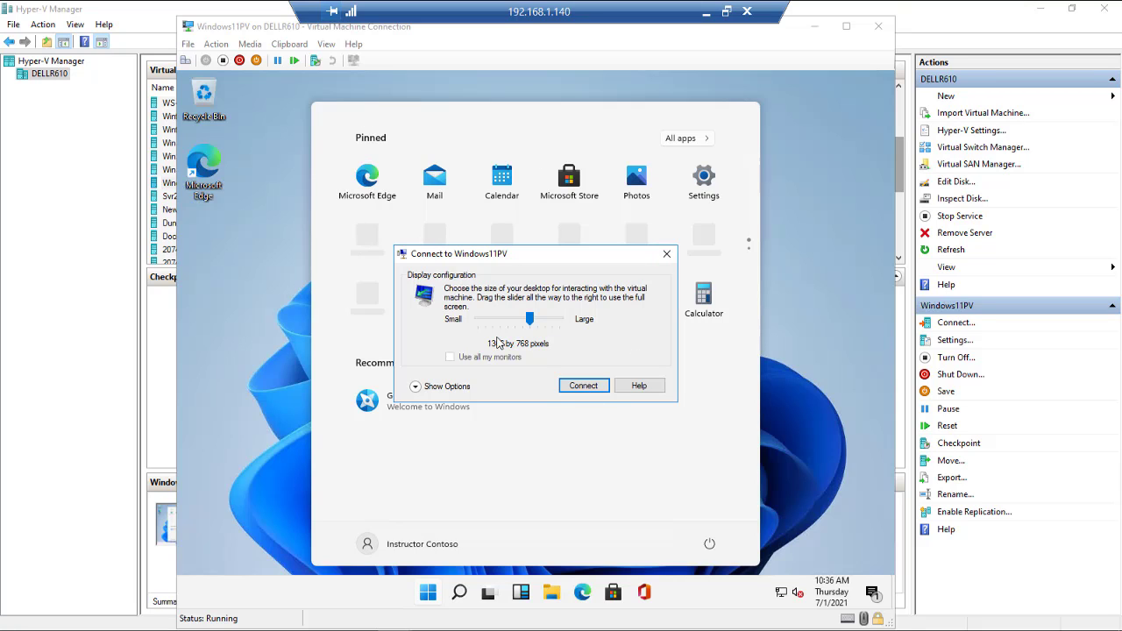
Step: Dismiss the Connect to Windows11PV display-size dialog and reopen the Start menu
left_click(666, 255)
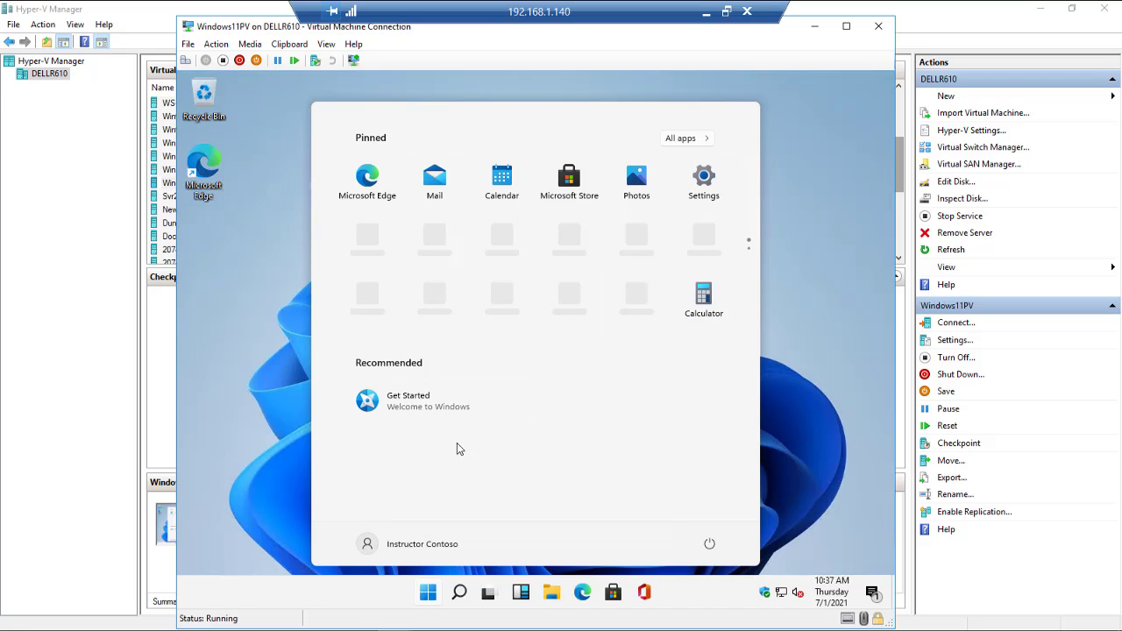
left_click(427, 595)
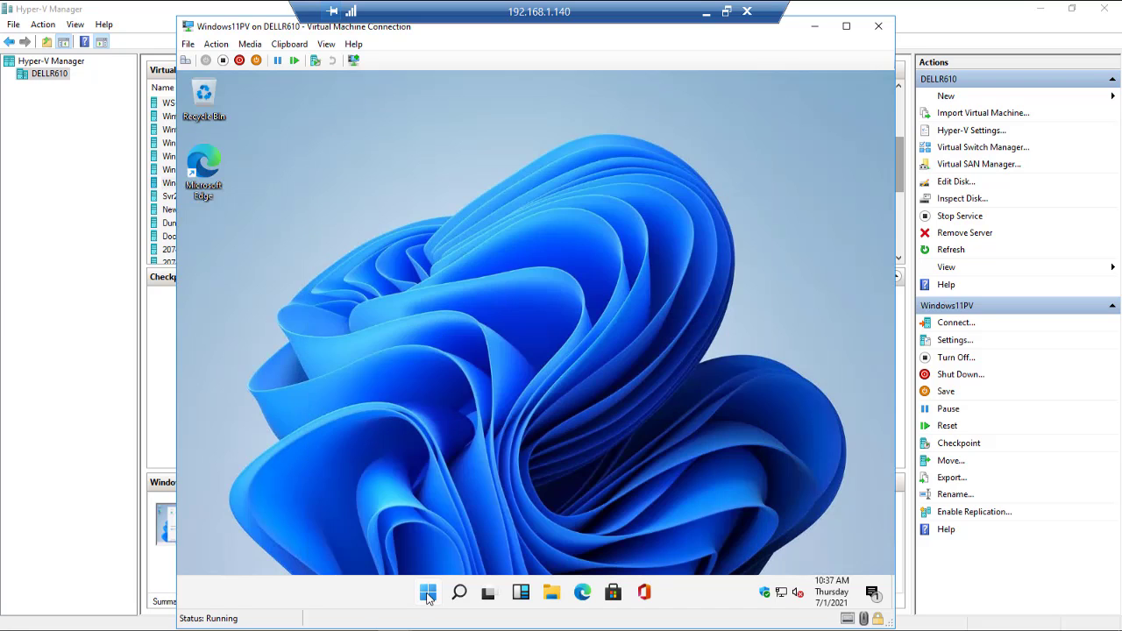
left_click(427, 594)
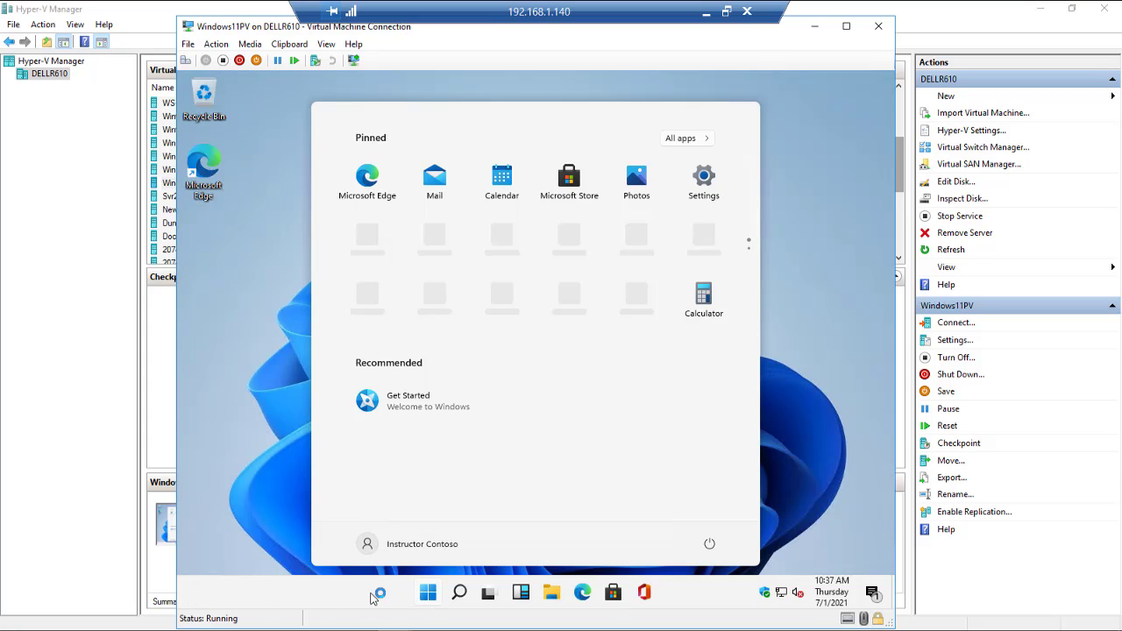
Step: Search for 'control', open Control Panel from the results, then close it
left_click(460, 594)
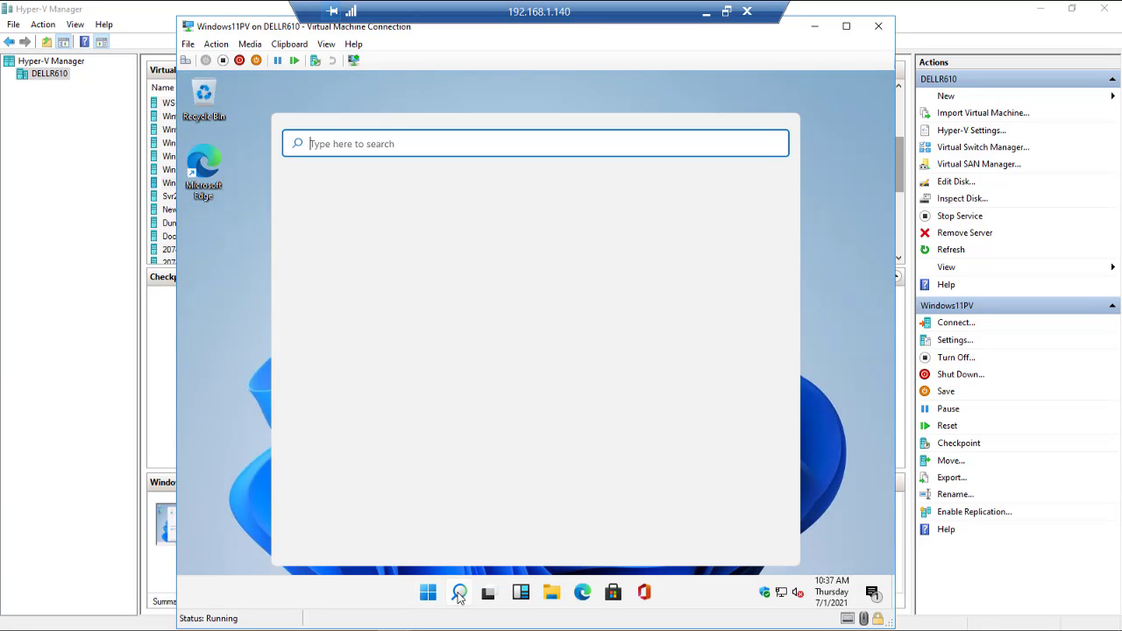
type("control")
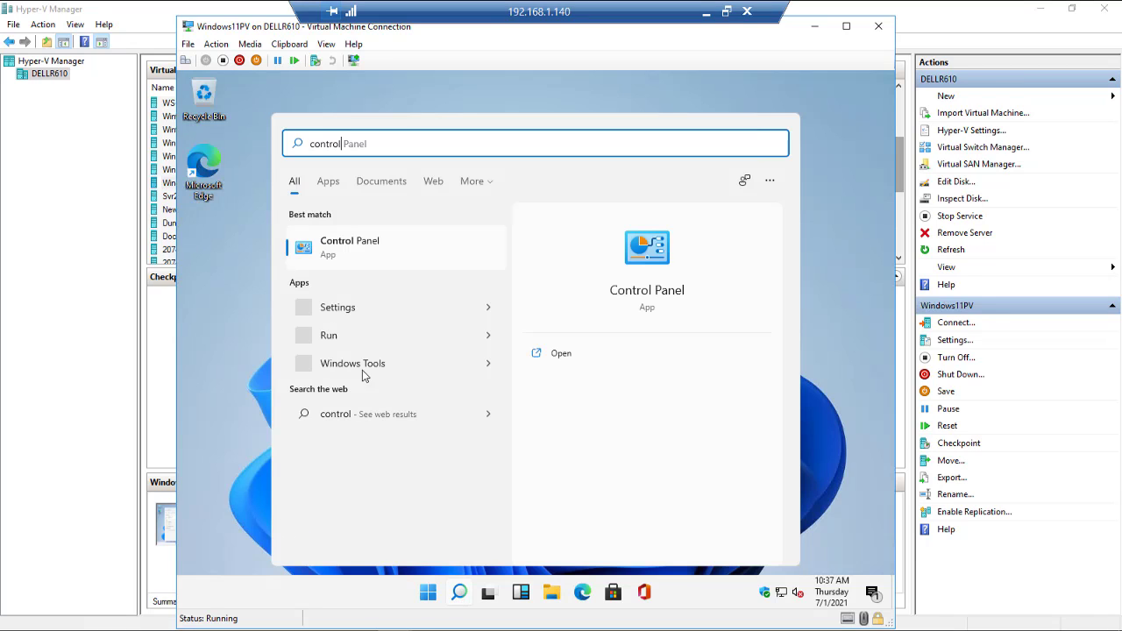
left_click(664, 254)
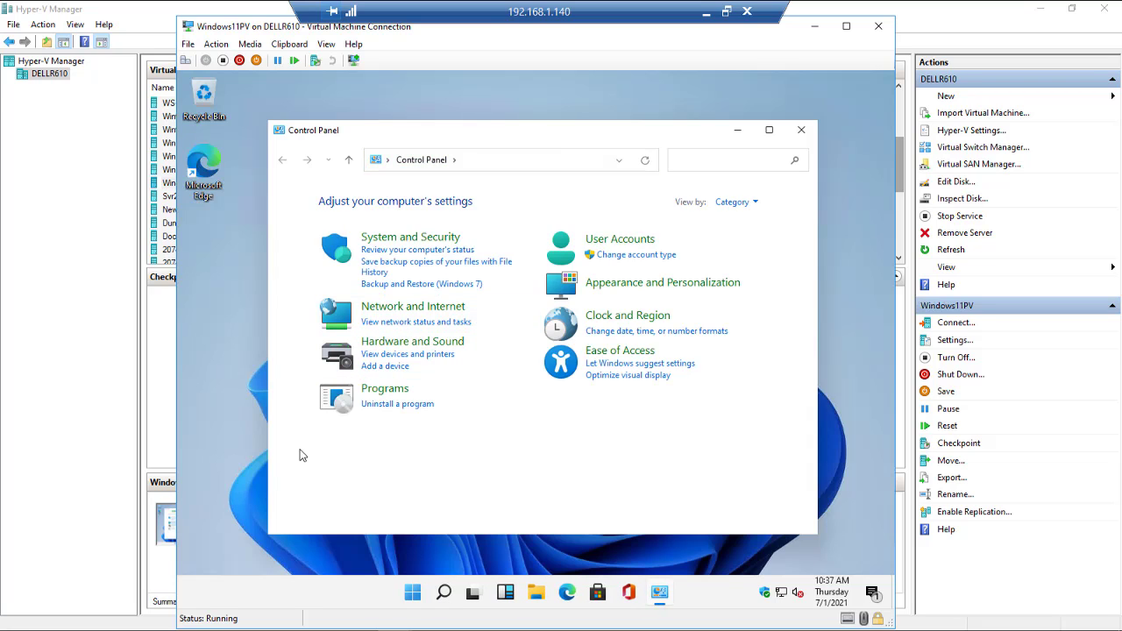
left_click(800, 131)
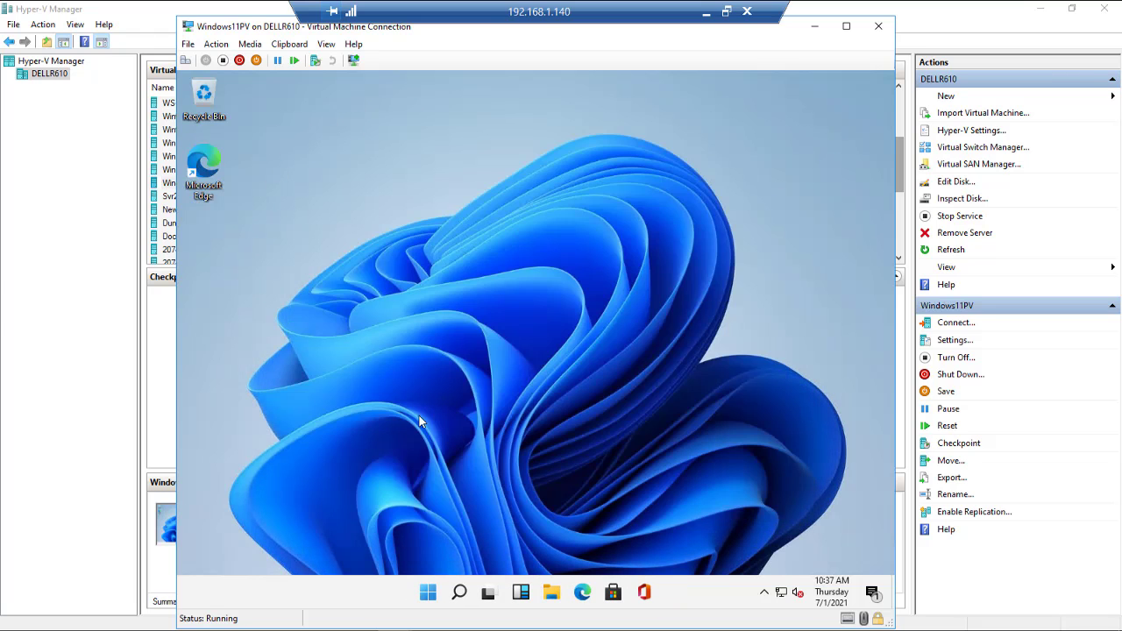
Step: Open Widgets, close it, reopen it with Win+W and scroll through the news feed
left_click(520, 596)
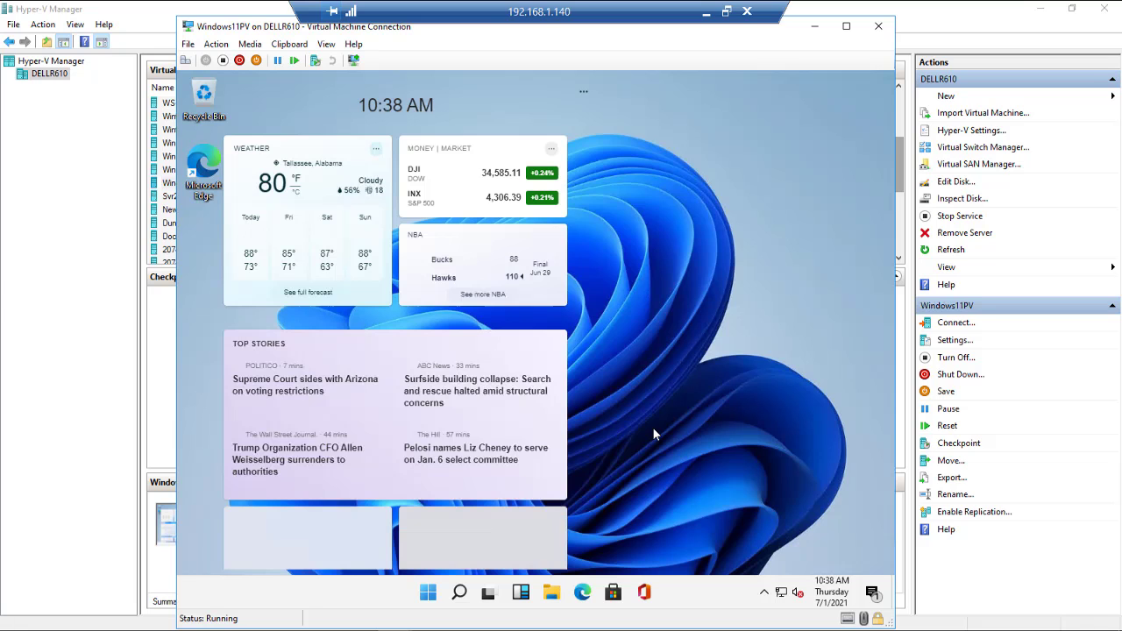
left_click(652, 427)
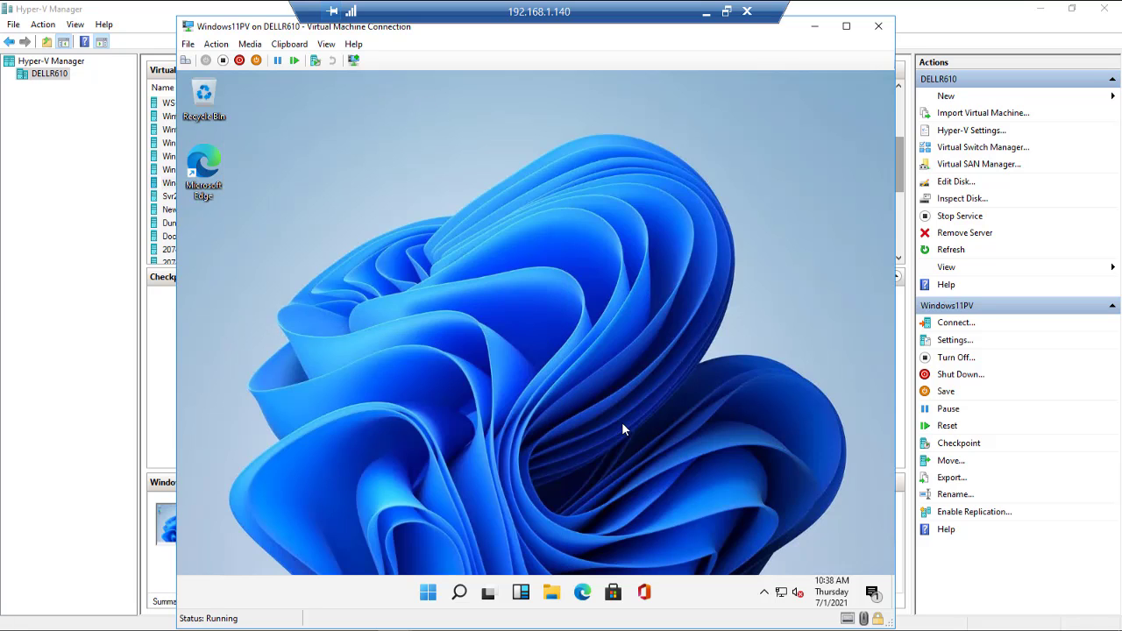
key("super+w")
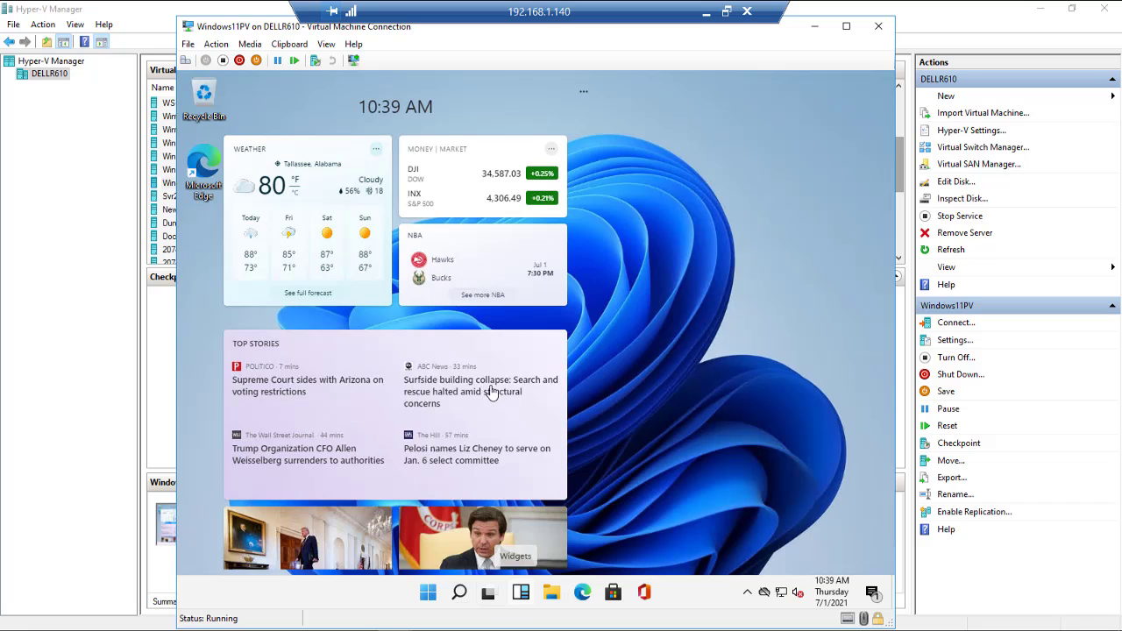
scroll(485, 395, "down", 3)
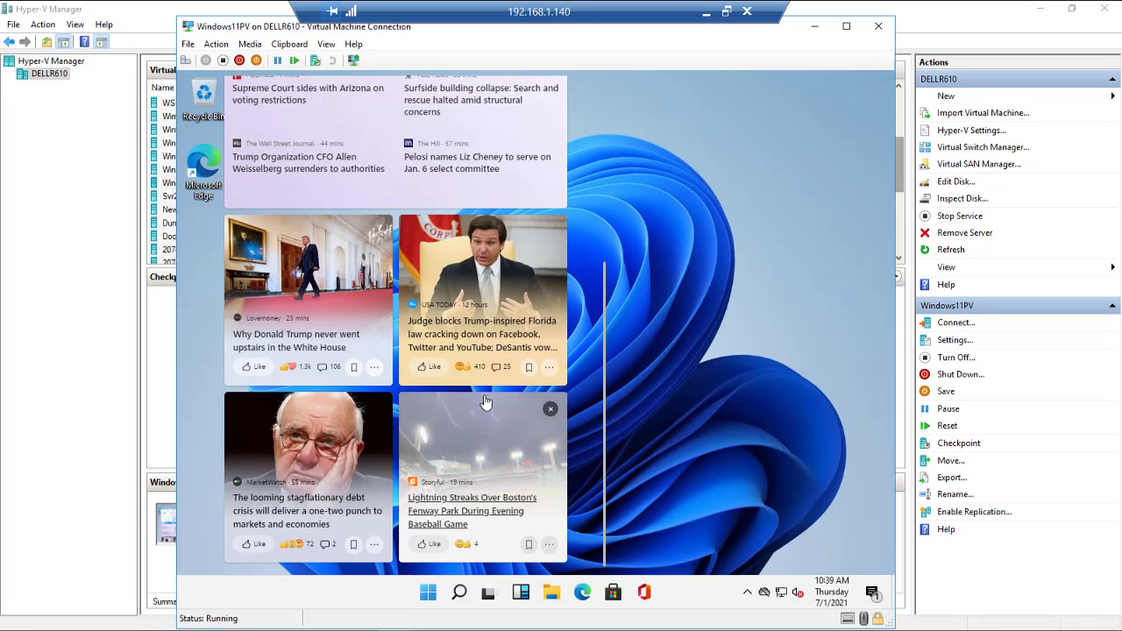
scroll(486, 402, "up", 3)
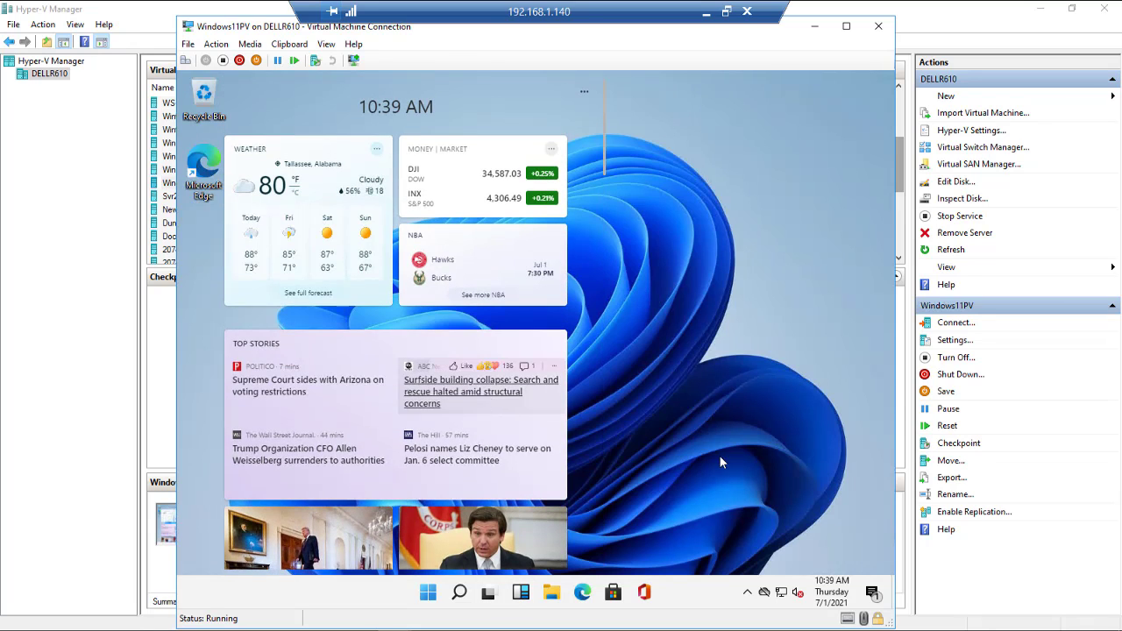
Step: Close Widgets and expand OneDrive's folders in File Explorer's folder tree
left_click(522, 595)
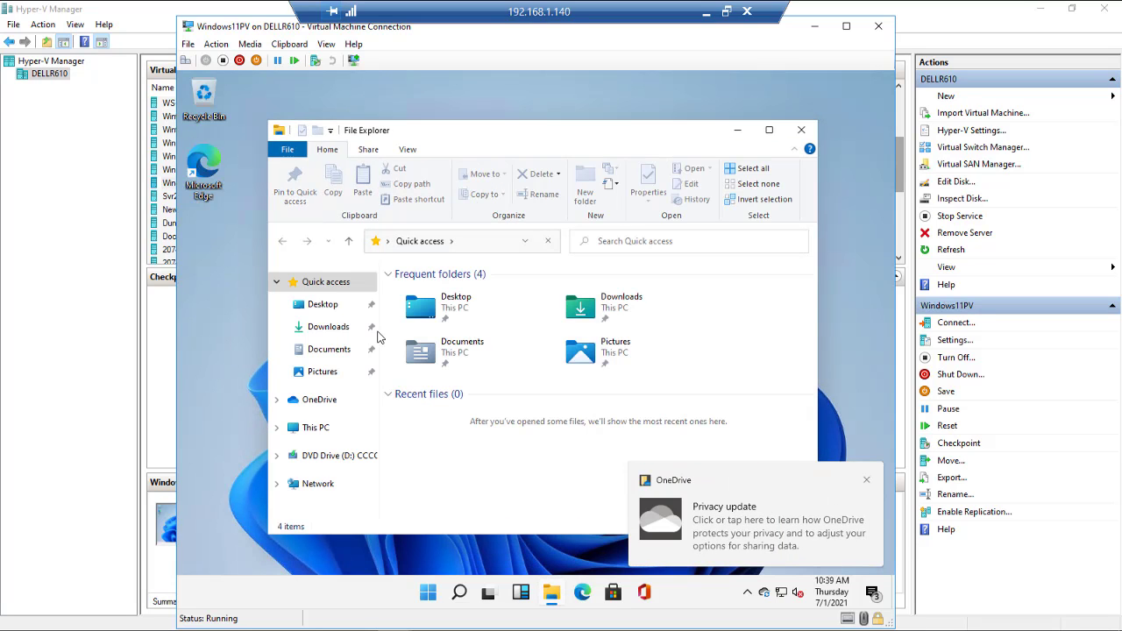
left_click(277, 399)
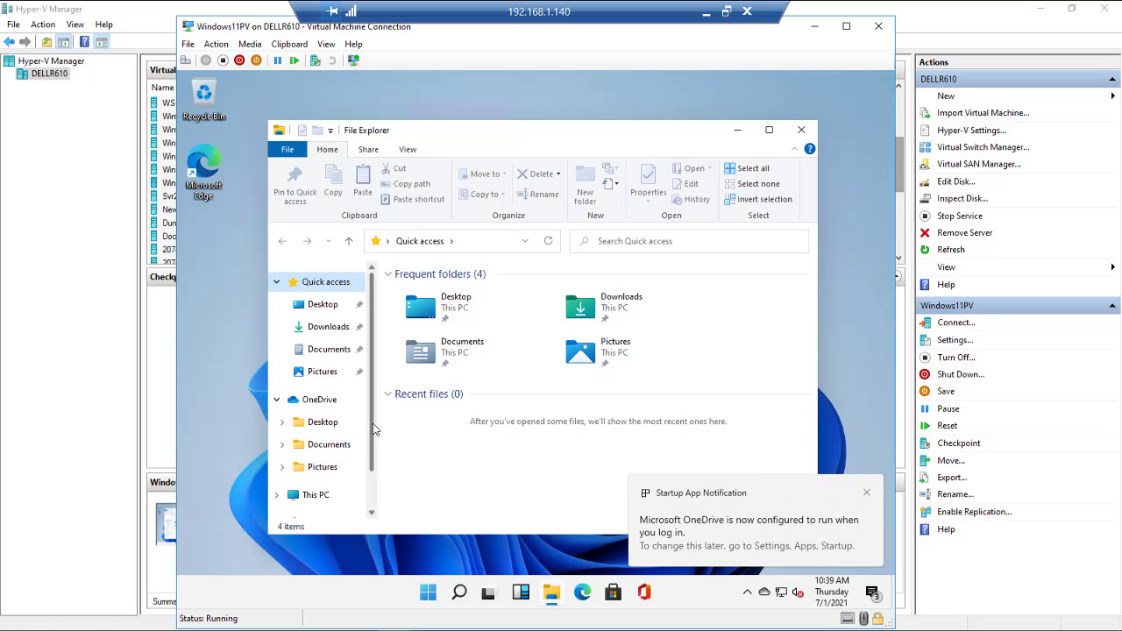
scroll(374, 429, "down", 1)
scroll(373, 412, "up", 1)
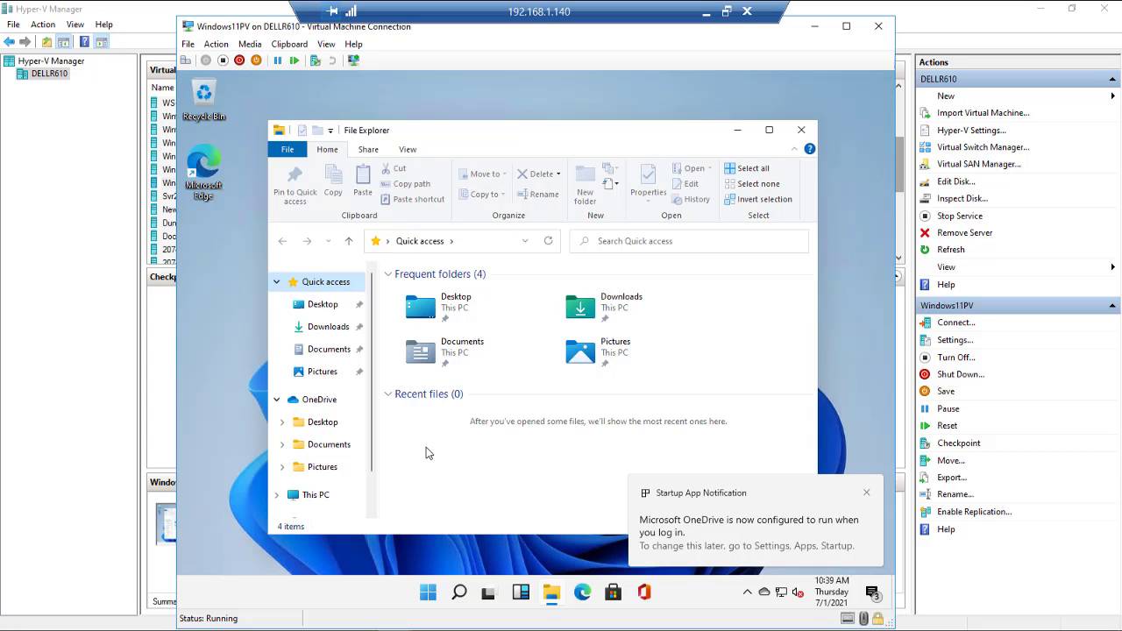
Step: Browse Desktop, Quick access, Downloads, Documents, Pictures and This PC, then close File Explorer
left_click(324, 305)
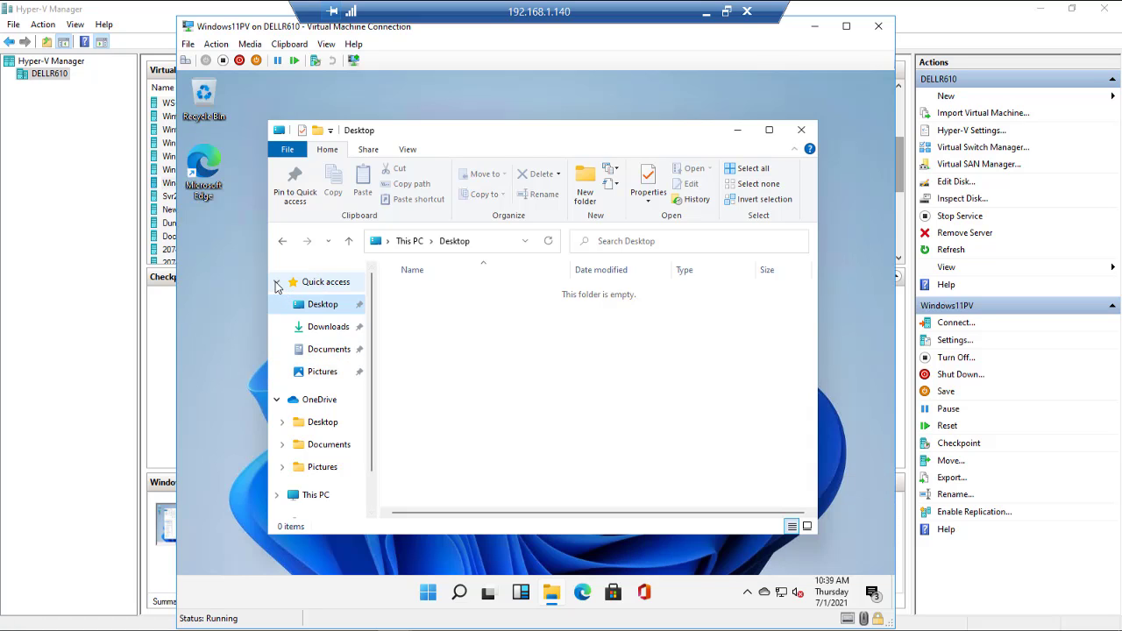
left_click(303, 283)
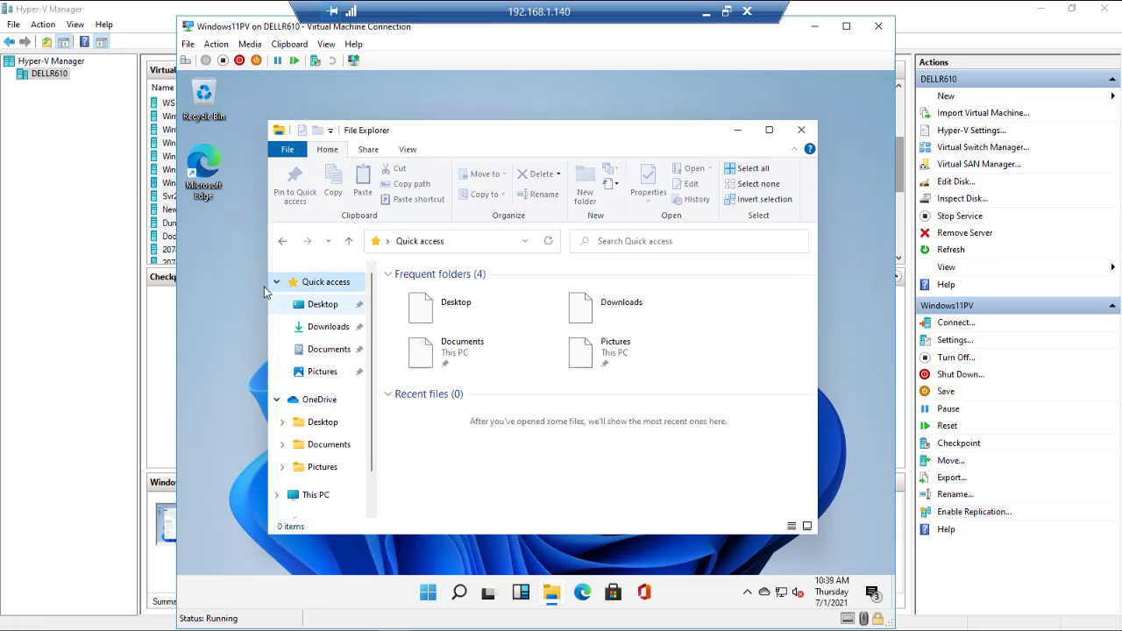
left_click(322, 307)
left_click(333, 329)
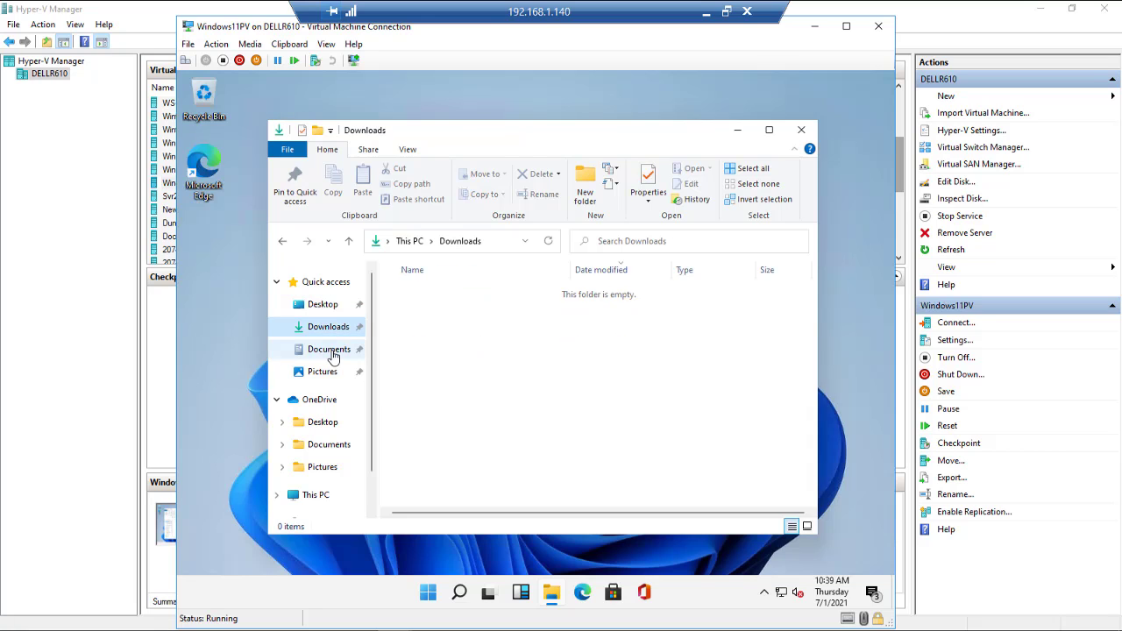
left_click(331, 350)
left_click(322, 370)
scroll(355, 396, "down", 1)
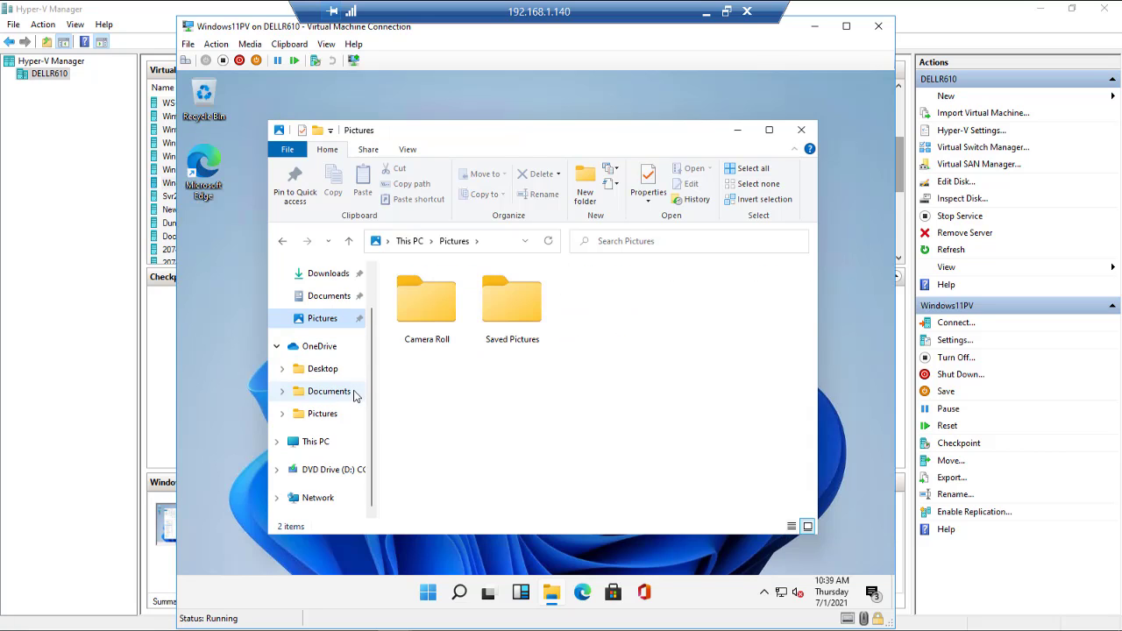
left_click(315, 443)
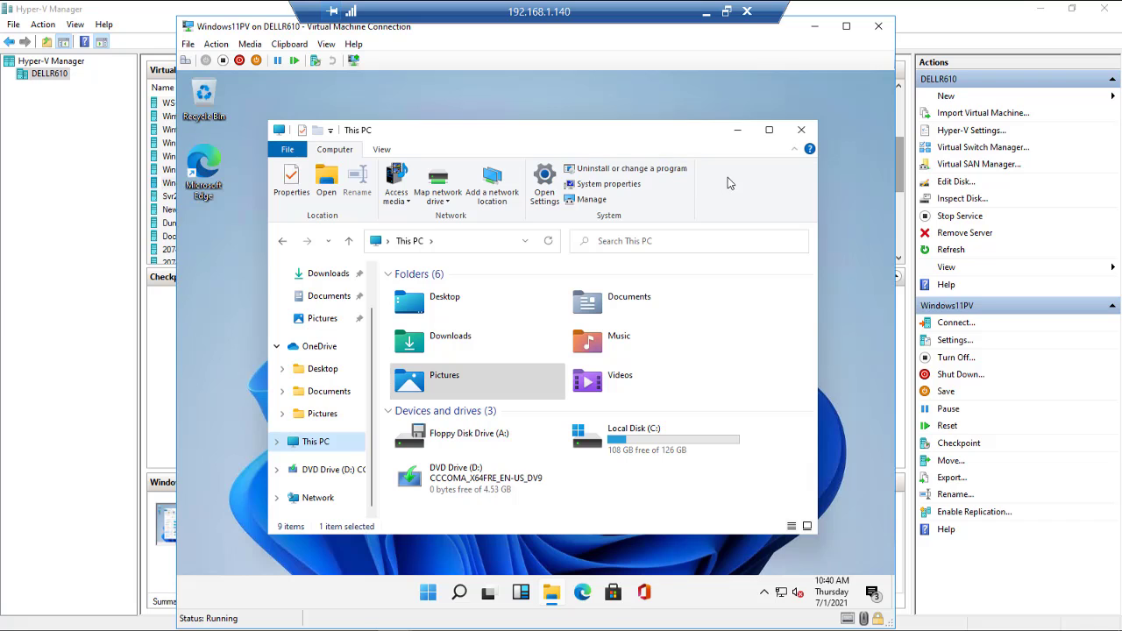
left_click(801, 130)
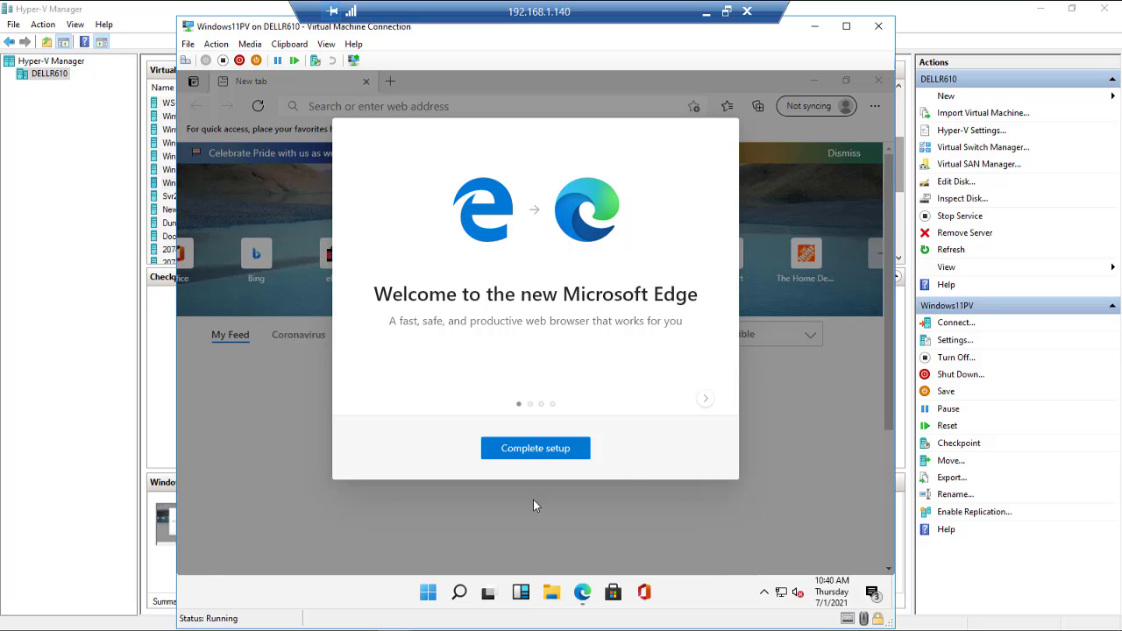
Step: Finish Edge's first-run setup, skip the sync prompt, page through the welcome tour and close Edge
left_click(534, 448)
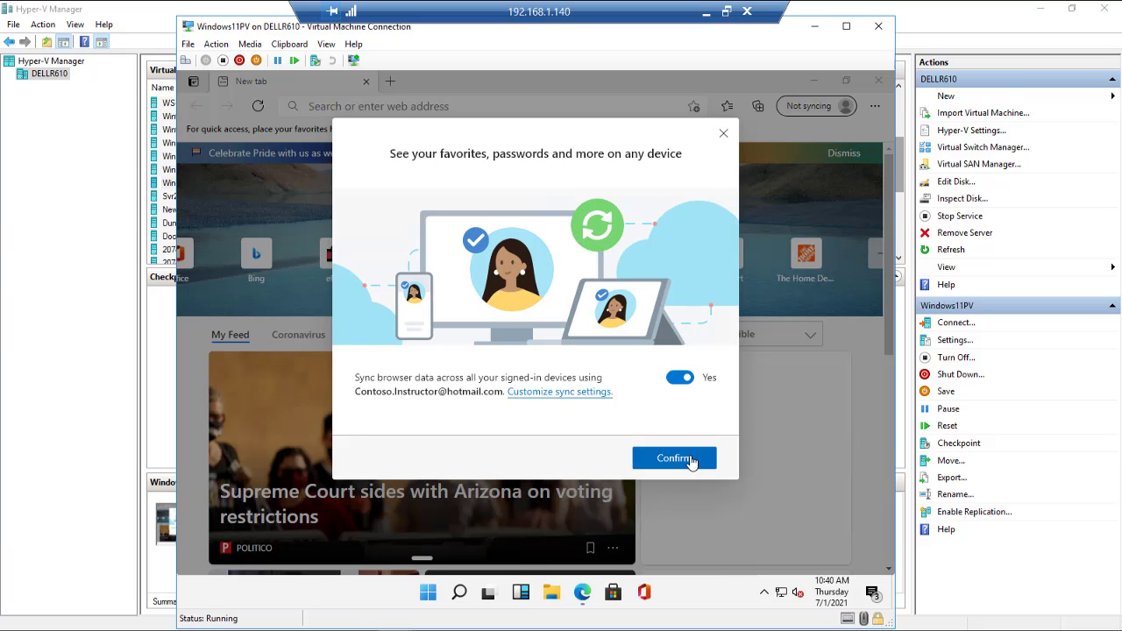
left_click(723, 134)
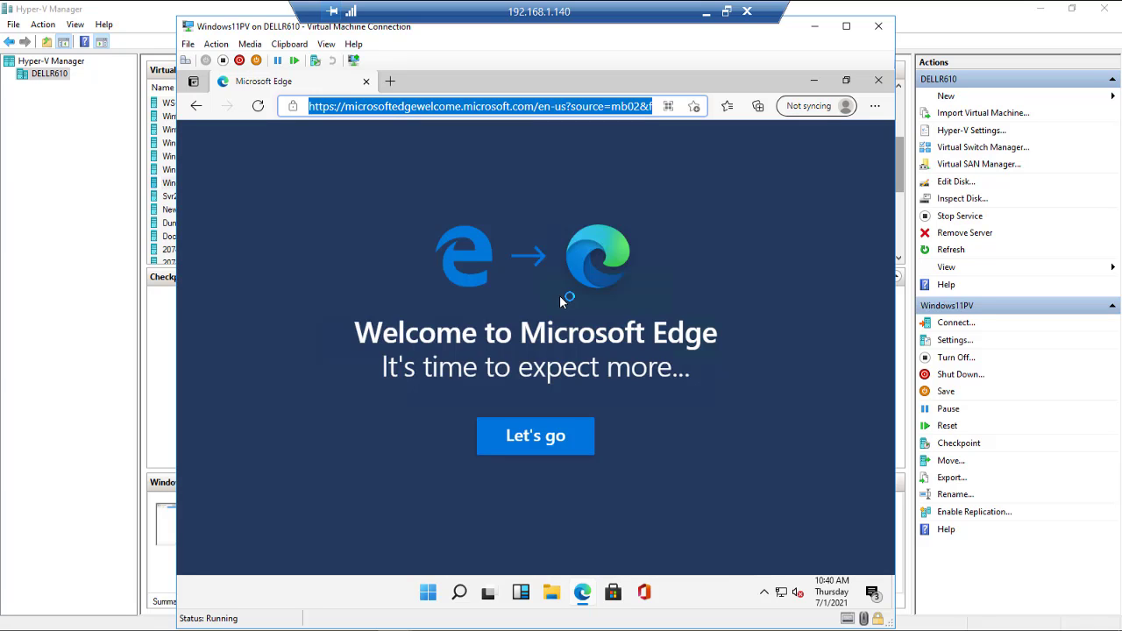
left_click(535, 436)
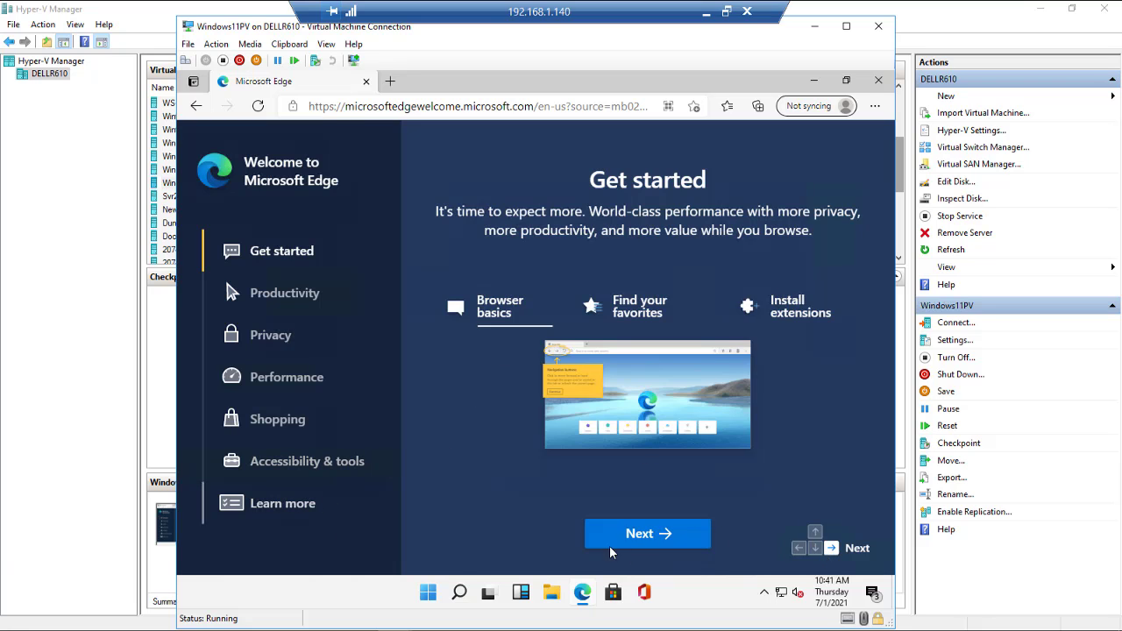
left_click(651, 543)
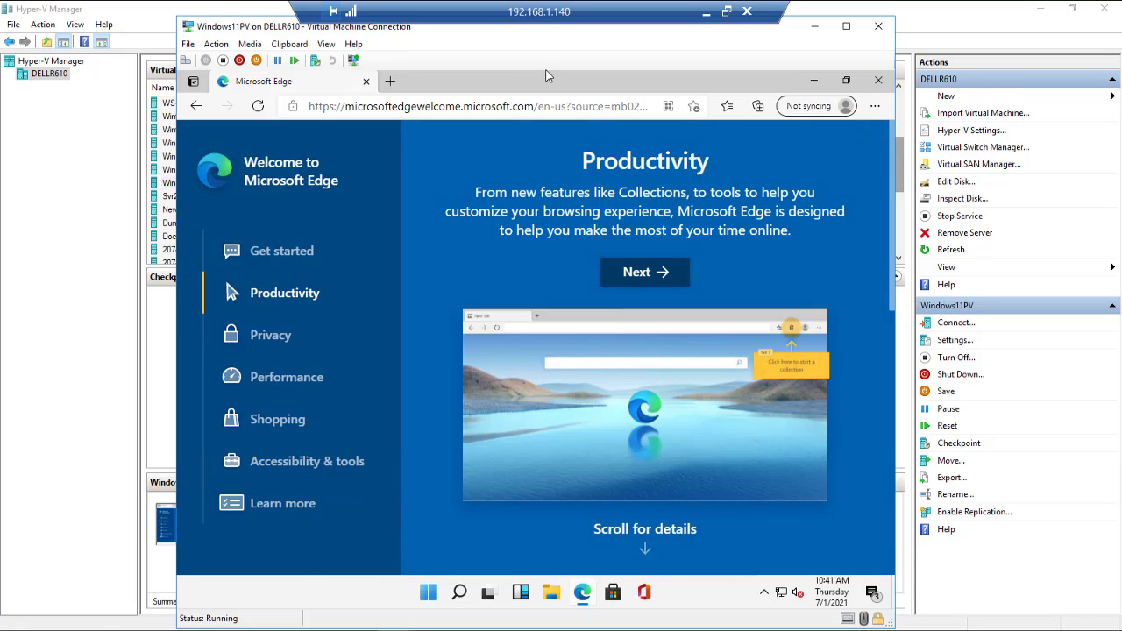
left_click(367, 82)
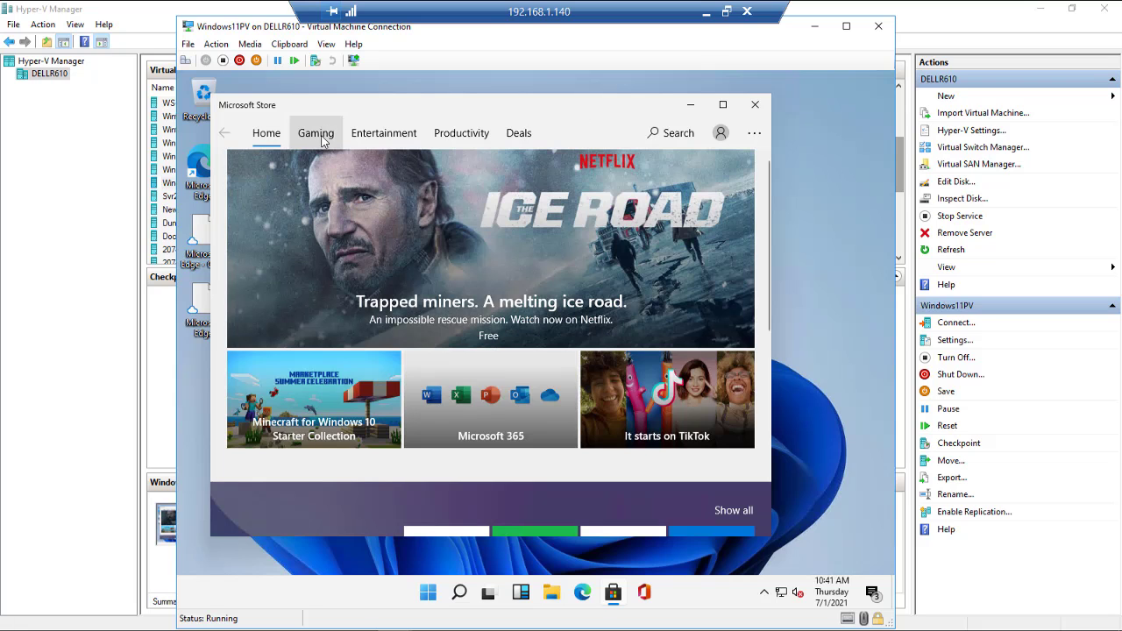
Step: Open Downloads and updates from the Store's ... menu and scroll through the recent app versions
left_click(752, 135)
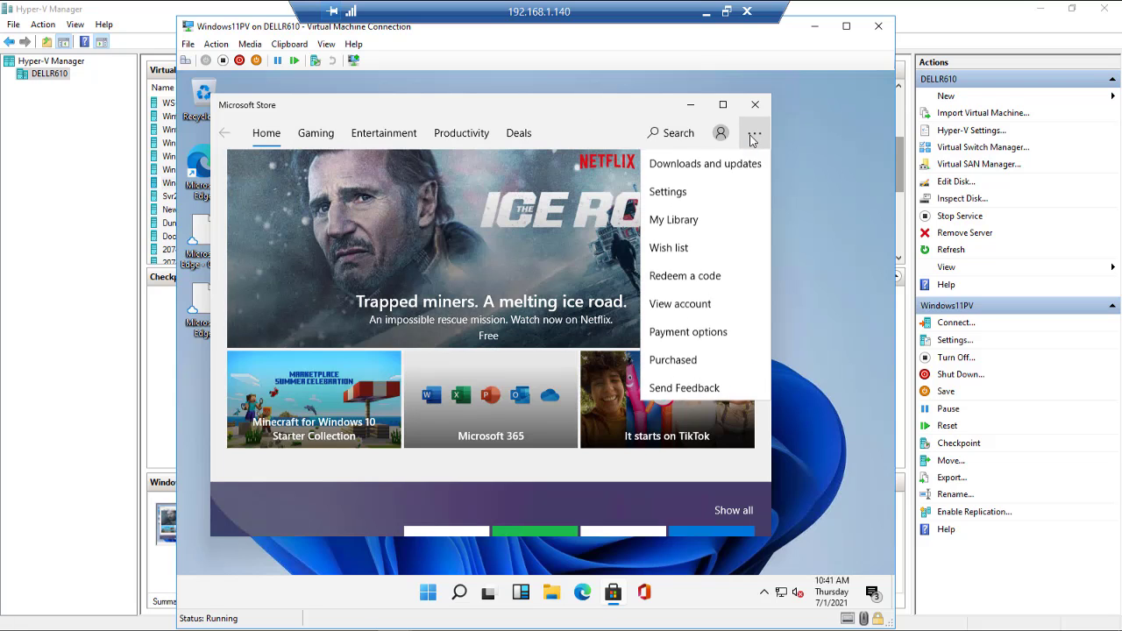
left_click(711, 166)
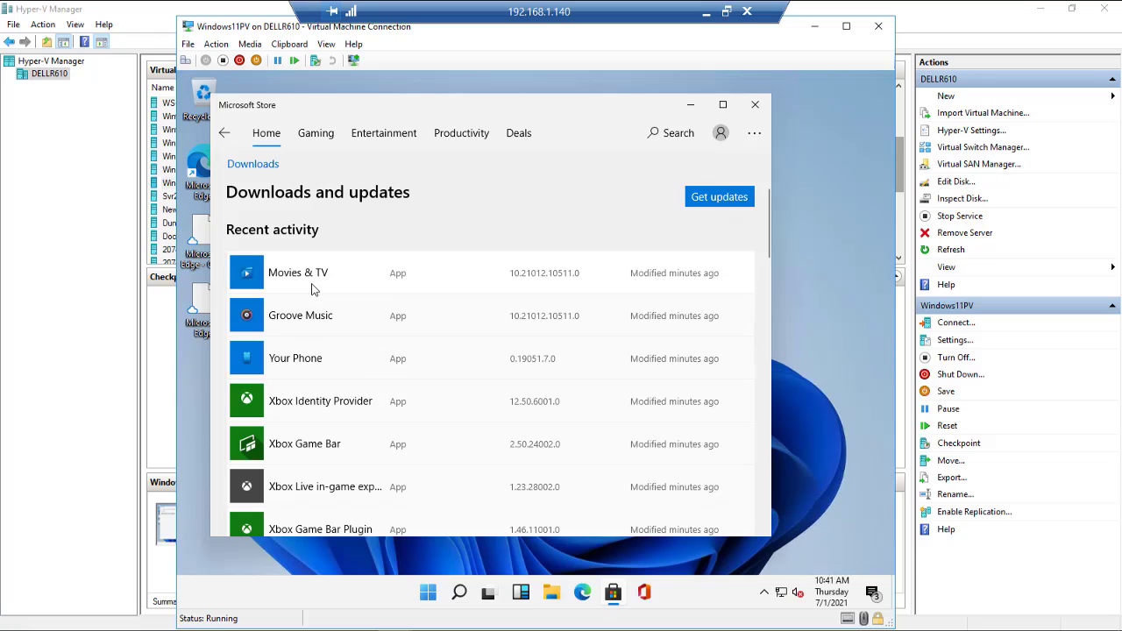
scroll(327, 302, "down", 4)
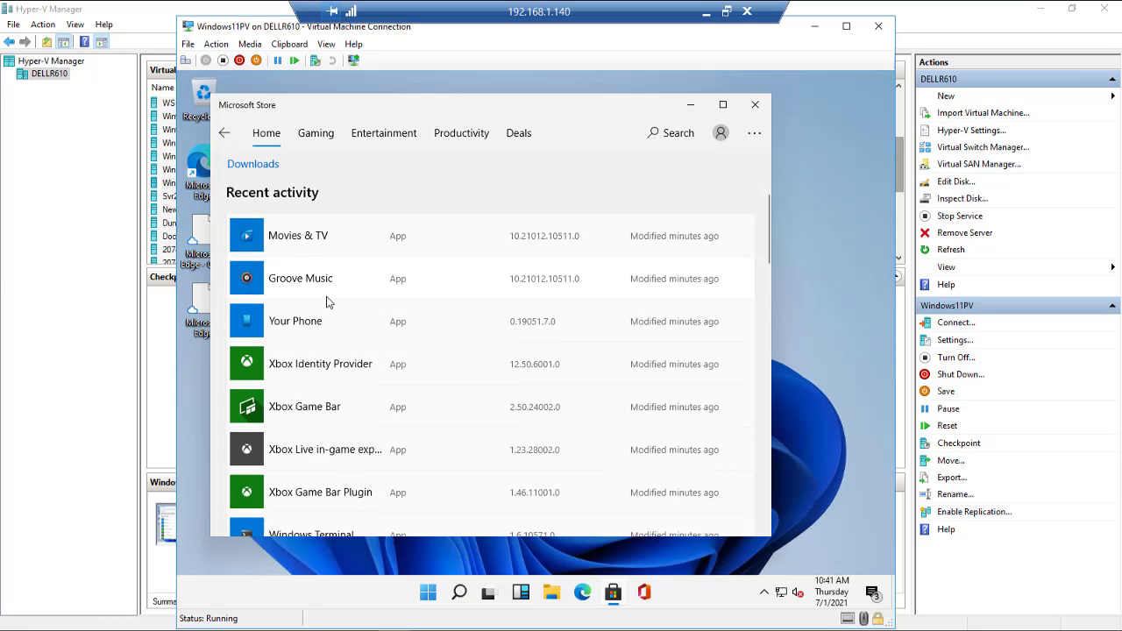
scroll(326, 302, "down", 5)
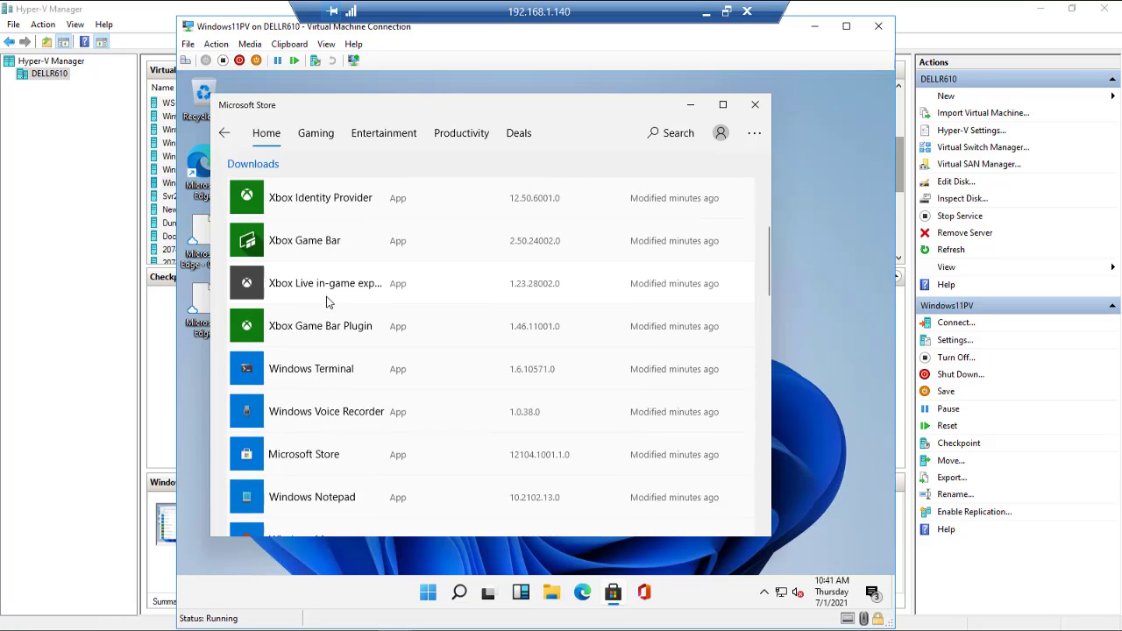
scroll(330, 302, "down", 5)
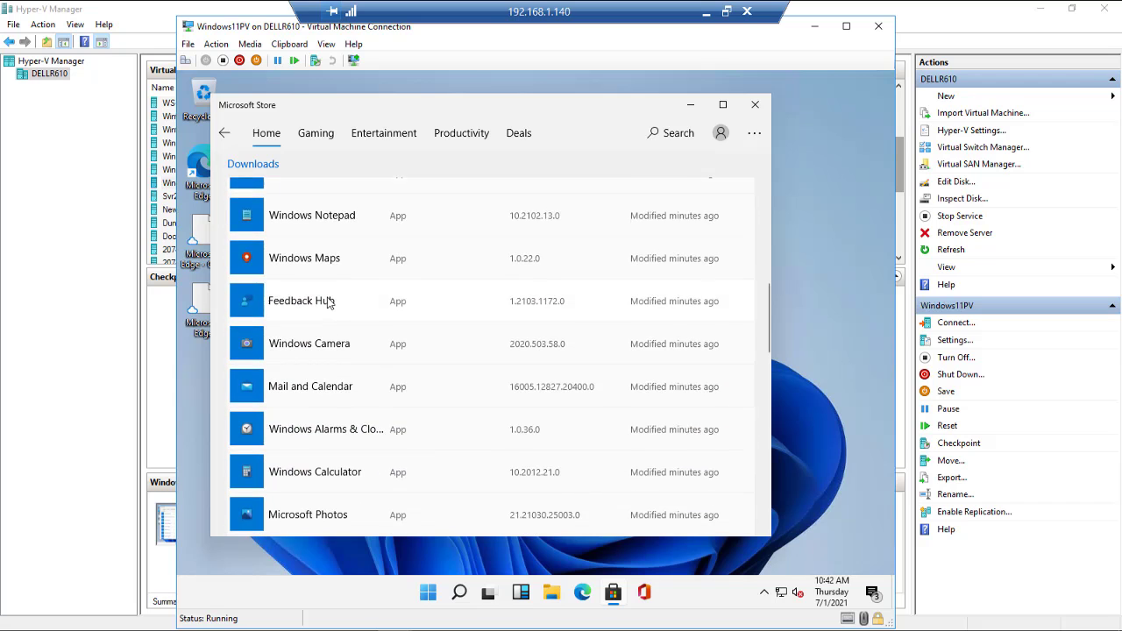
scroll(345, 306, "down", 1)
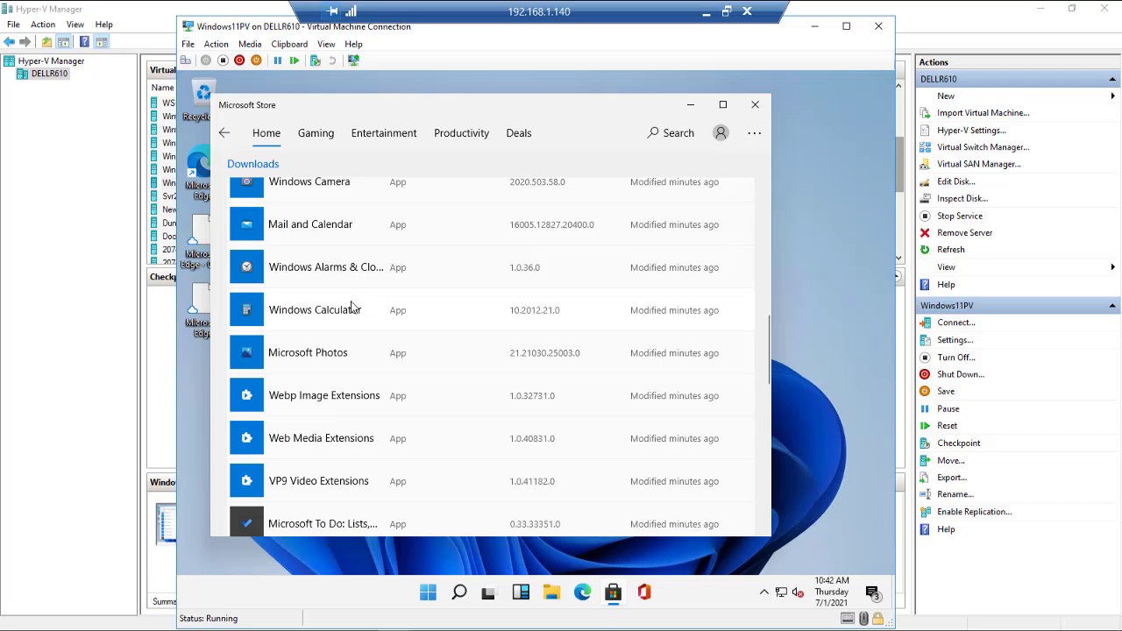
scroll(355, 307, "down", 7)
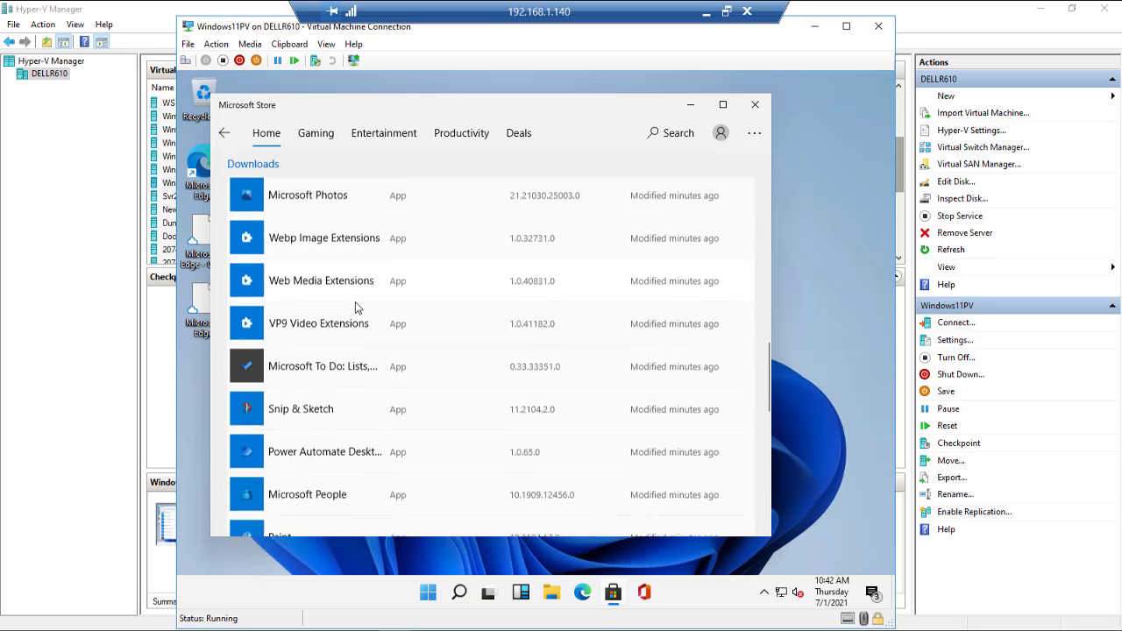
scroll(355, 307, "down", 6)
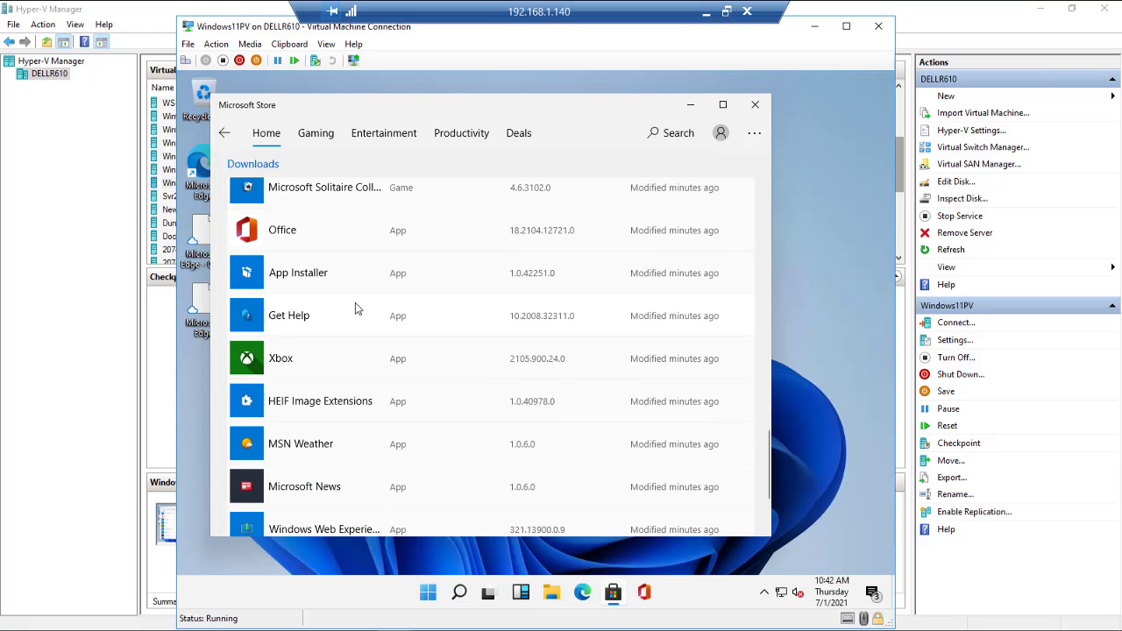
scroll(355, 305, "down", 1)
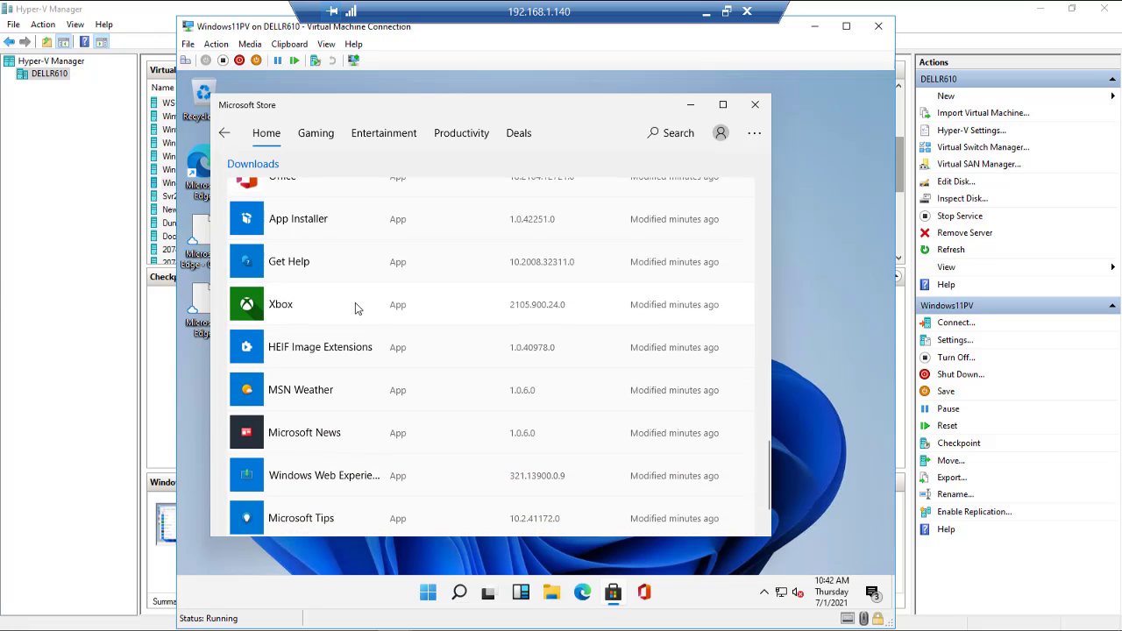
scroll(355, 305, "up", 5)
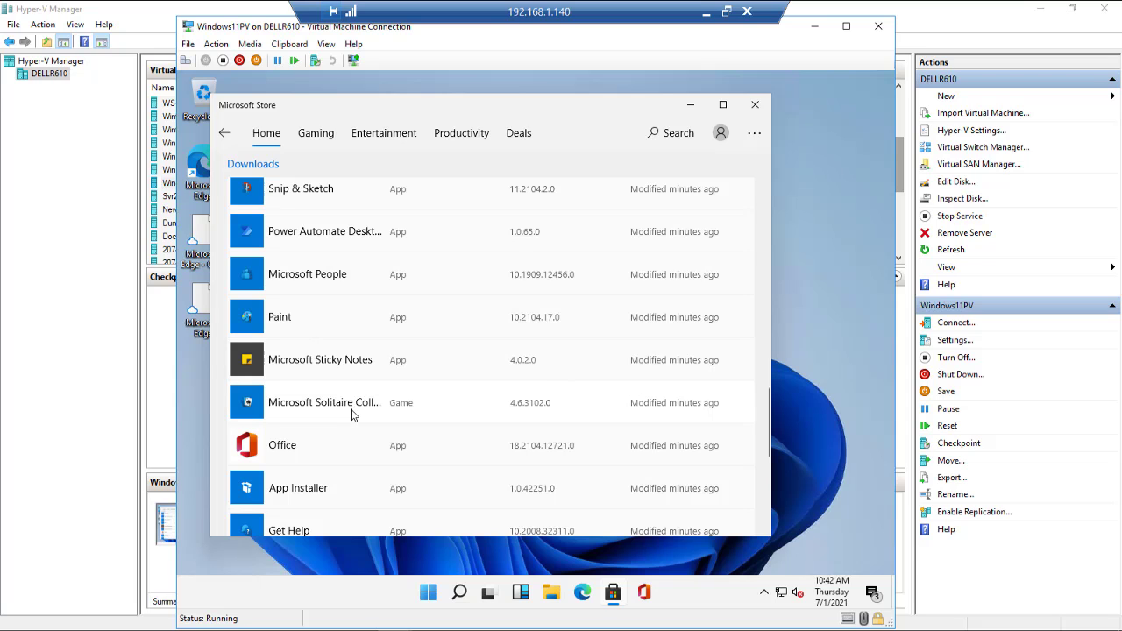
scroll(350, 414, "down", 4)
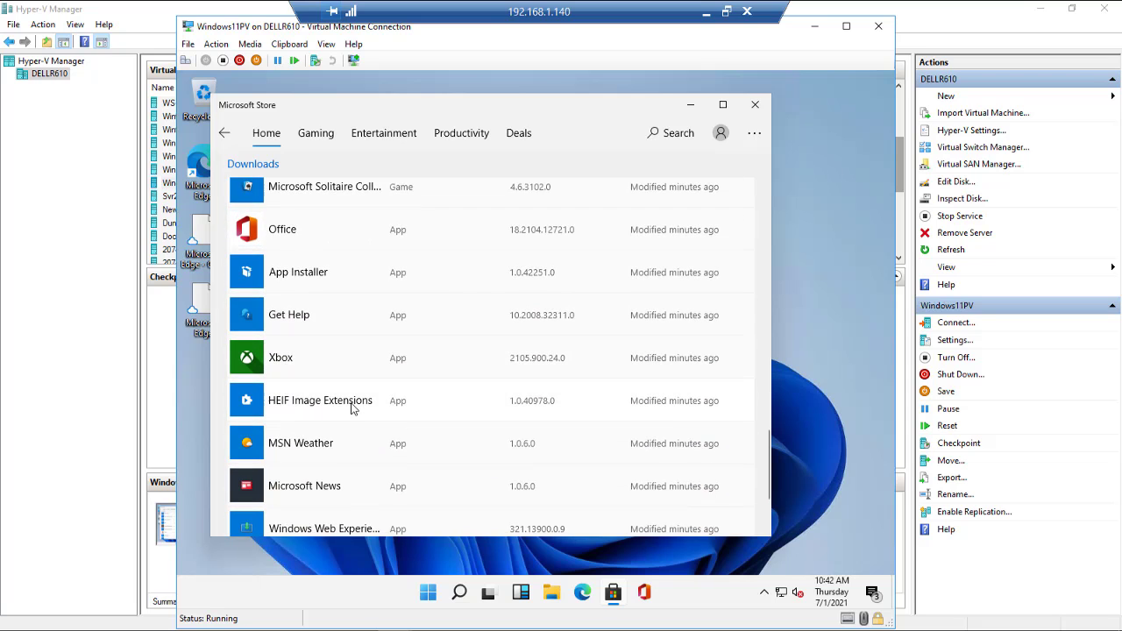
scroll(351, 408, "down", 2)
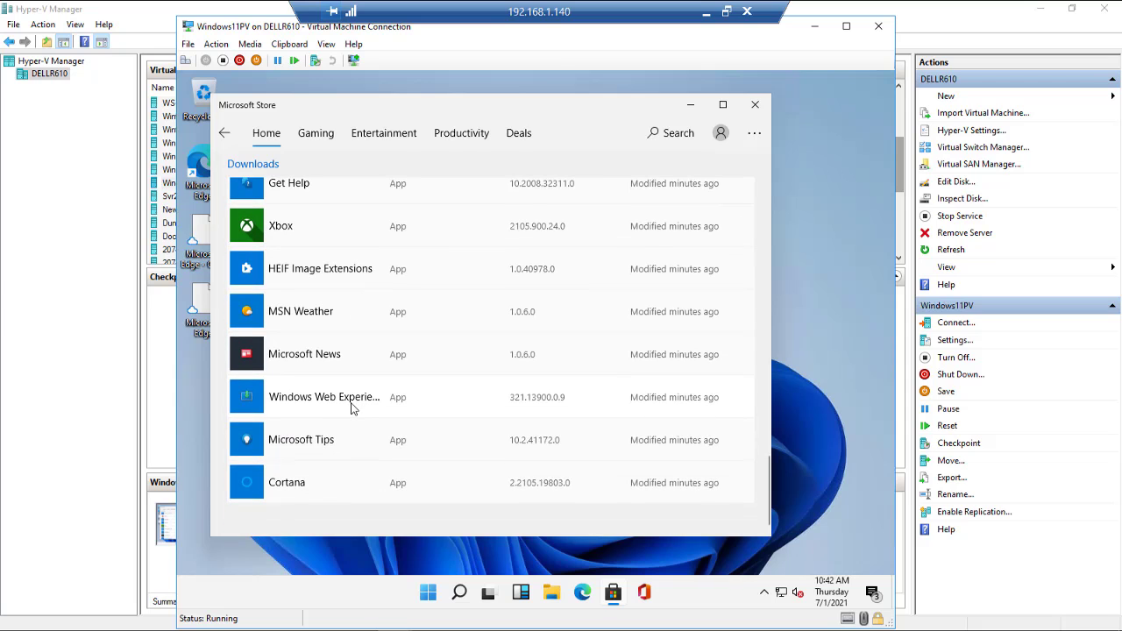
Step: Close the Store and click through the Office welcome slides to its Good morning page
left_click(753, 107)
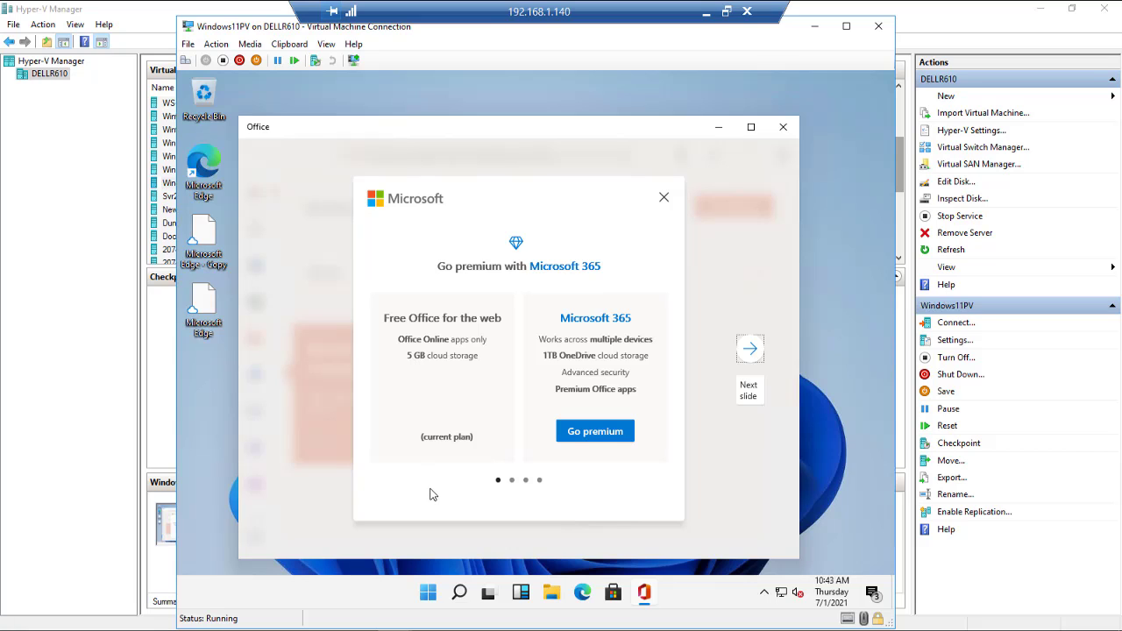
left_click(751, 351)
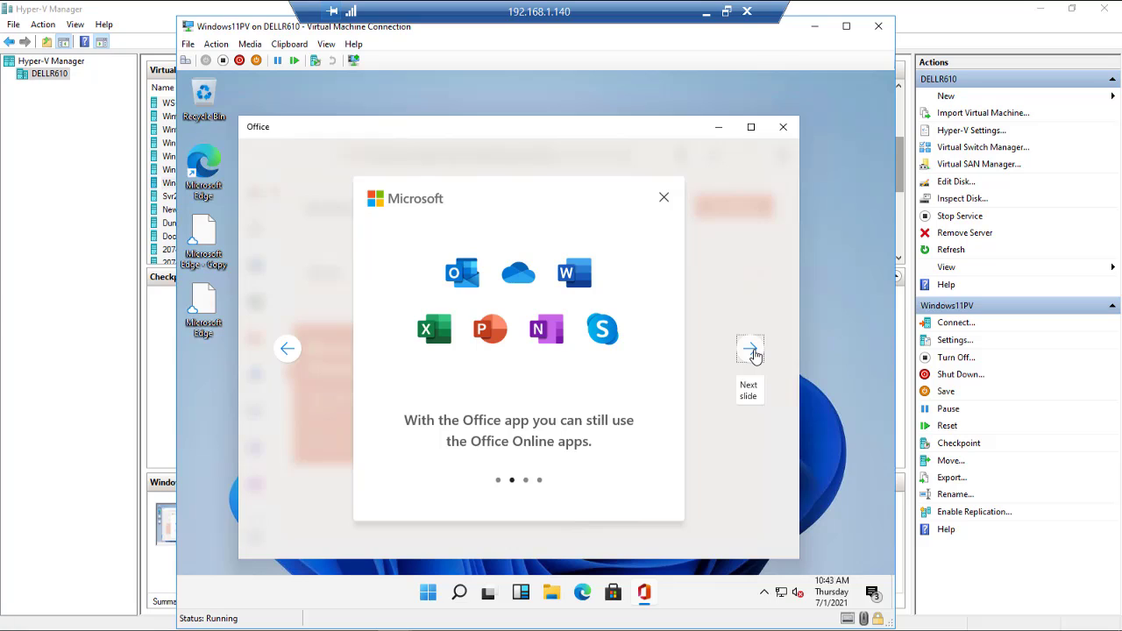
left_click(752, 350)
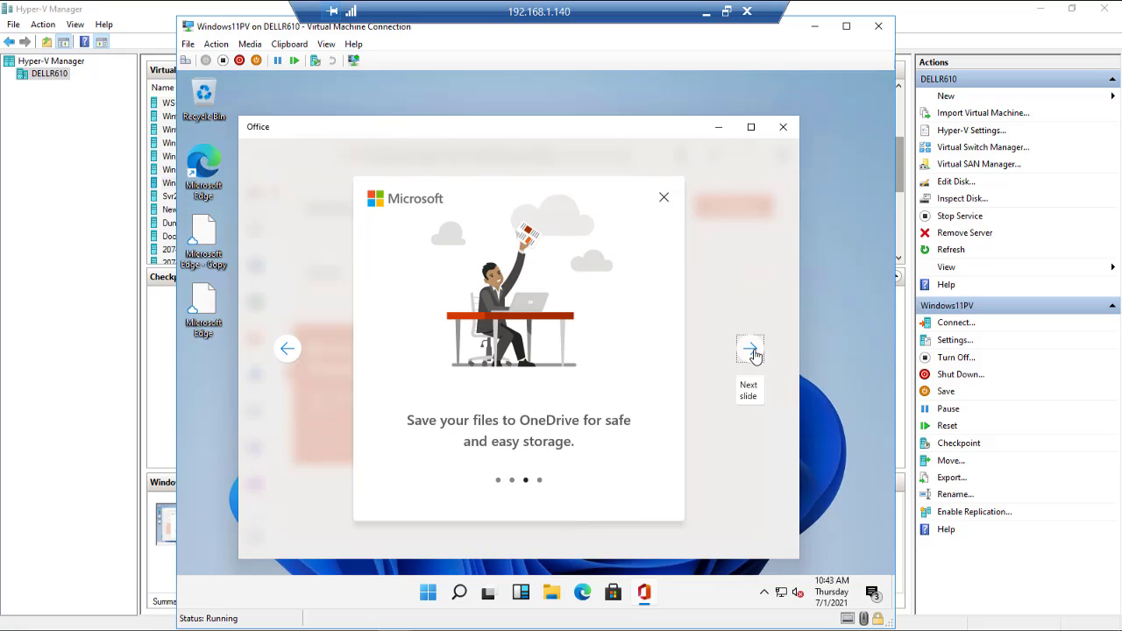
left_click(752, 351)
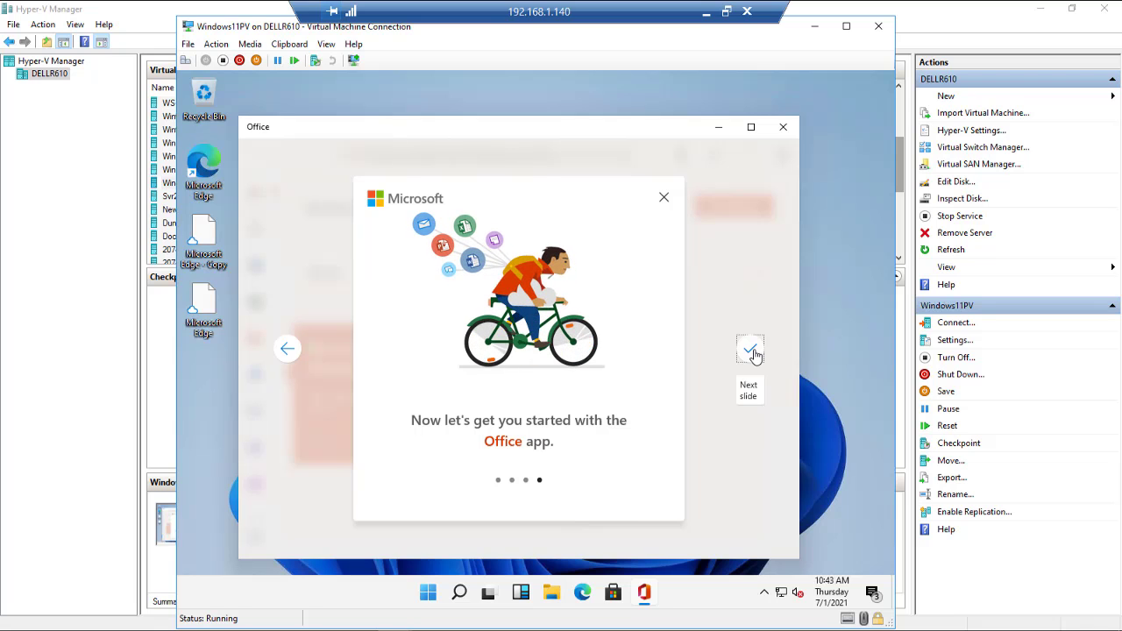
left_click(753, 353)
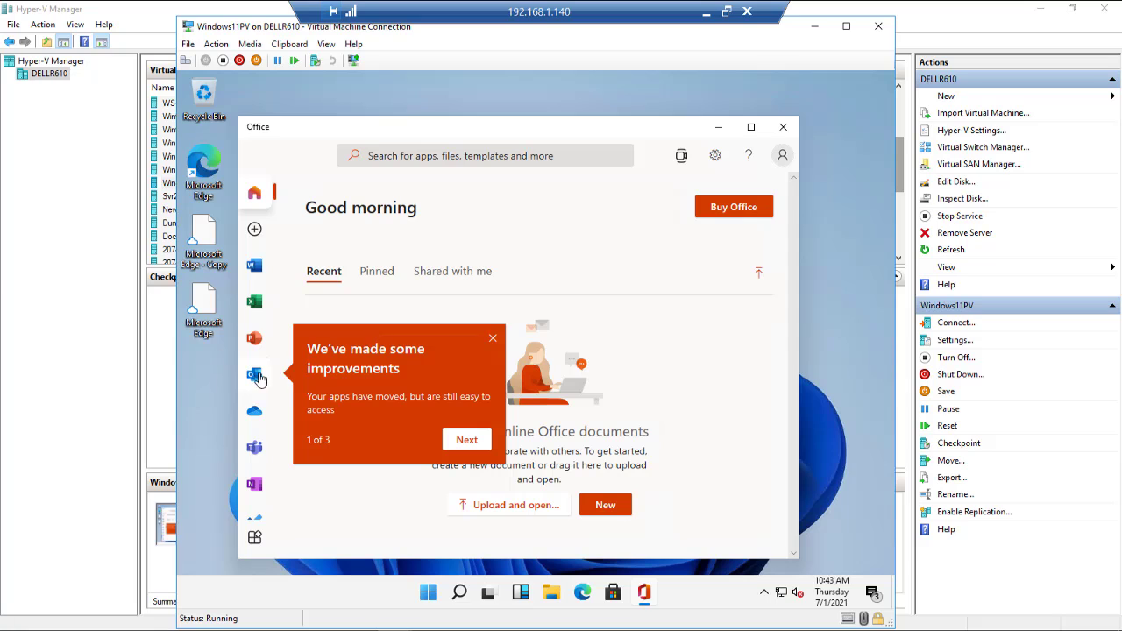
Step: Open Outlook from the Office app, start signing in, then close the Office app
scroll(263, 384, "down", 1)
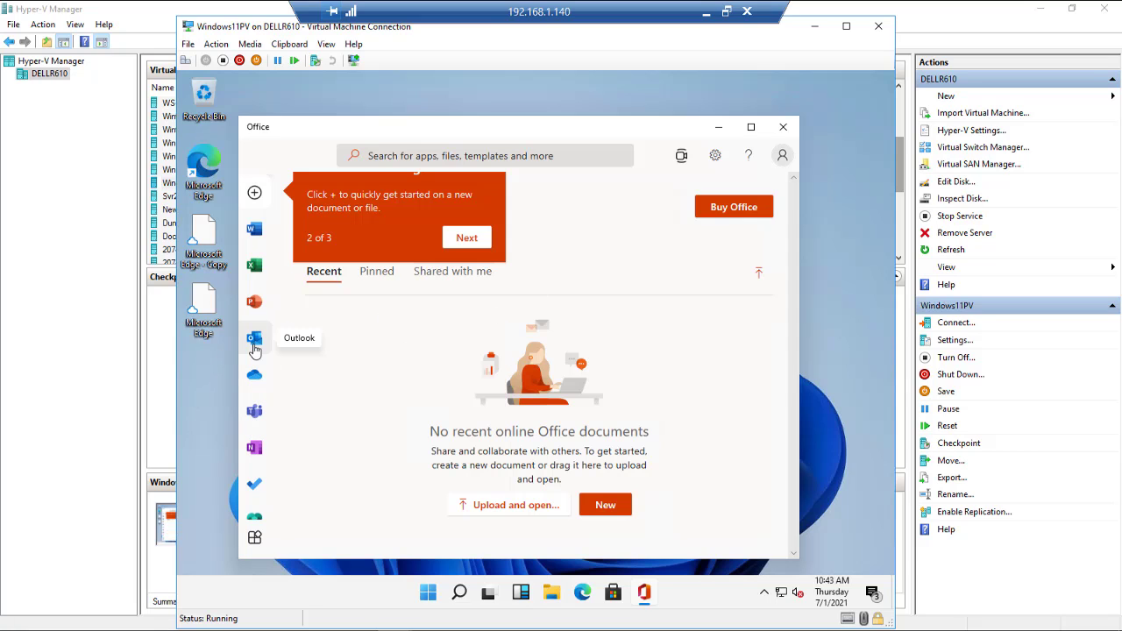
left_click(256, 346)
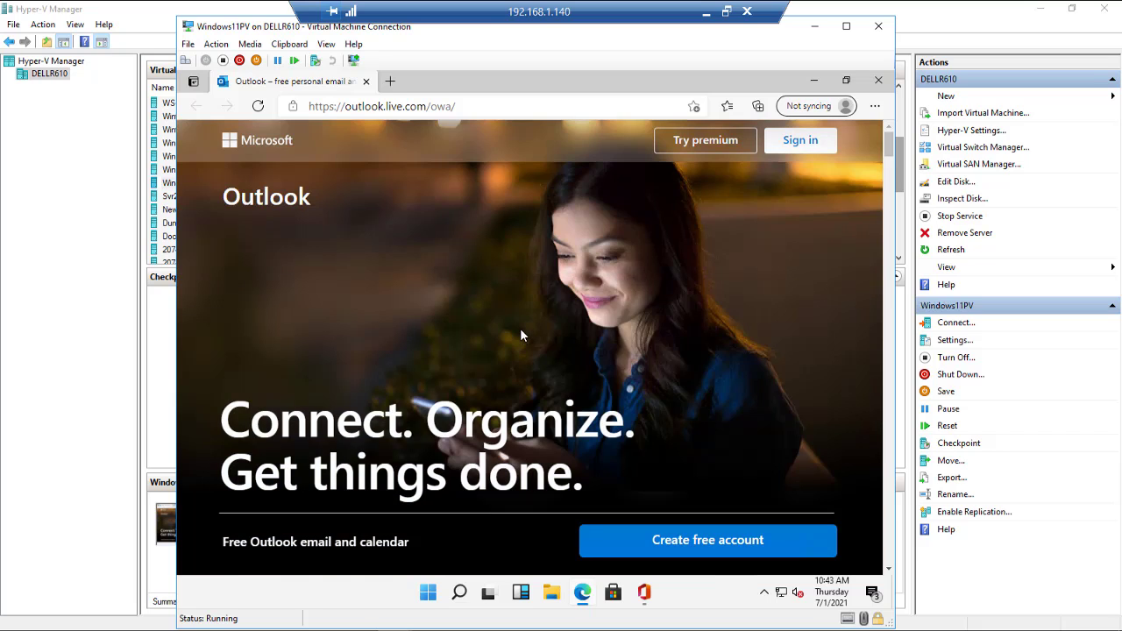
left_click(809, 153)
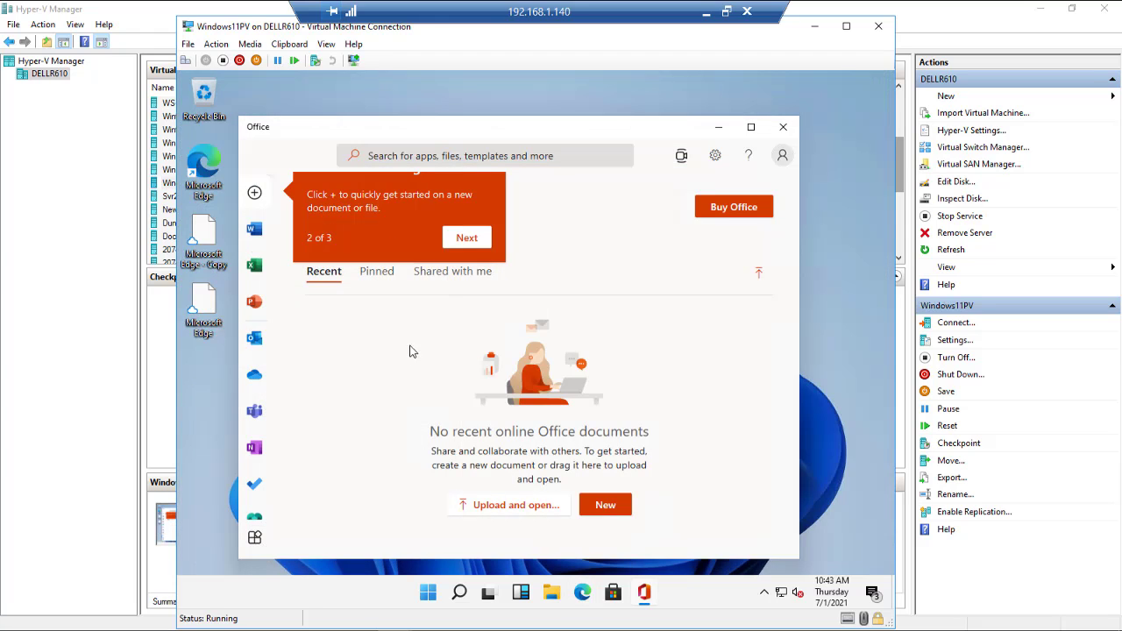
left_click(783, 129)
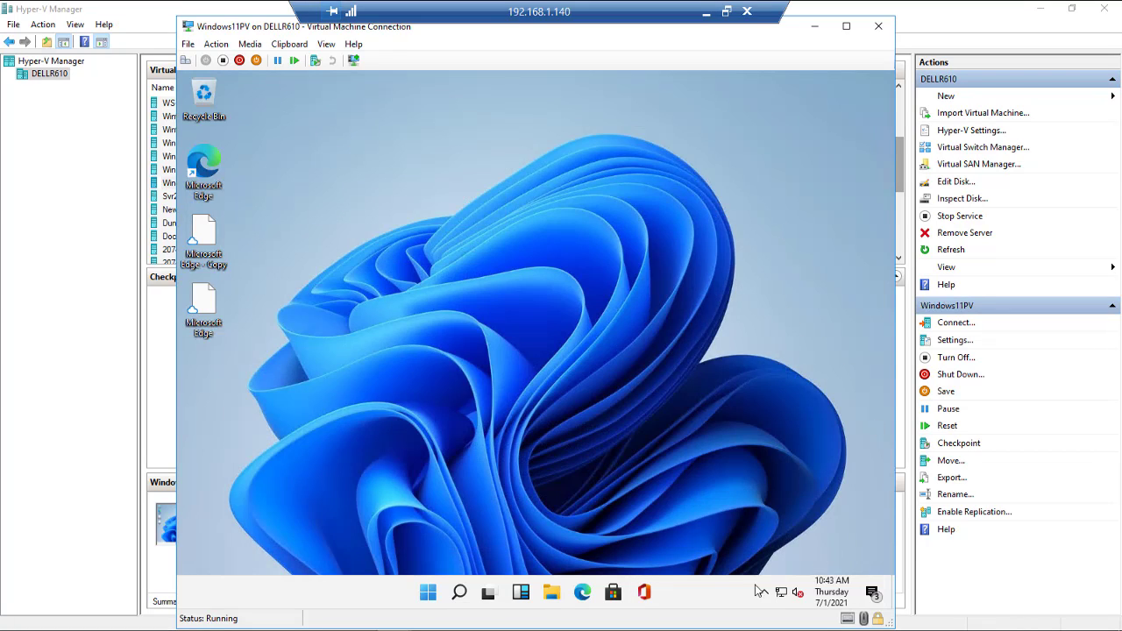
left_click(765, 593)
left_click(832, 603)
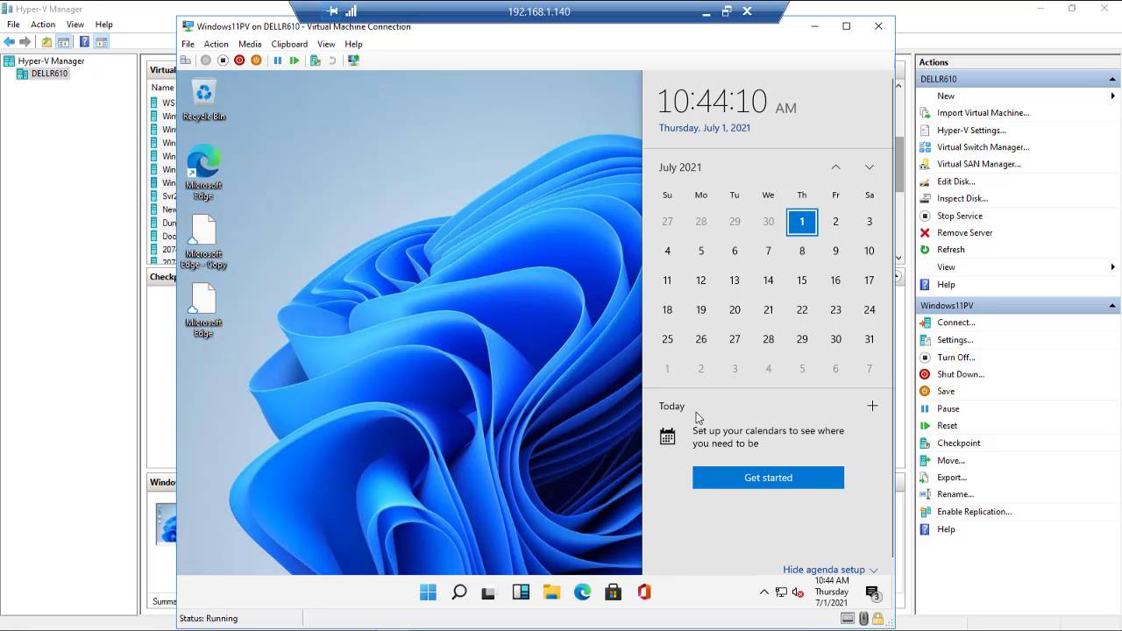
left_click(873, 594)
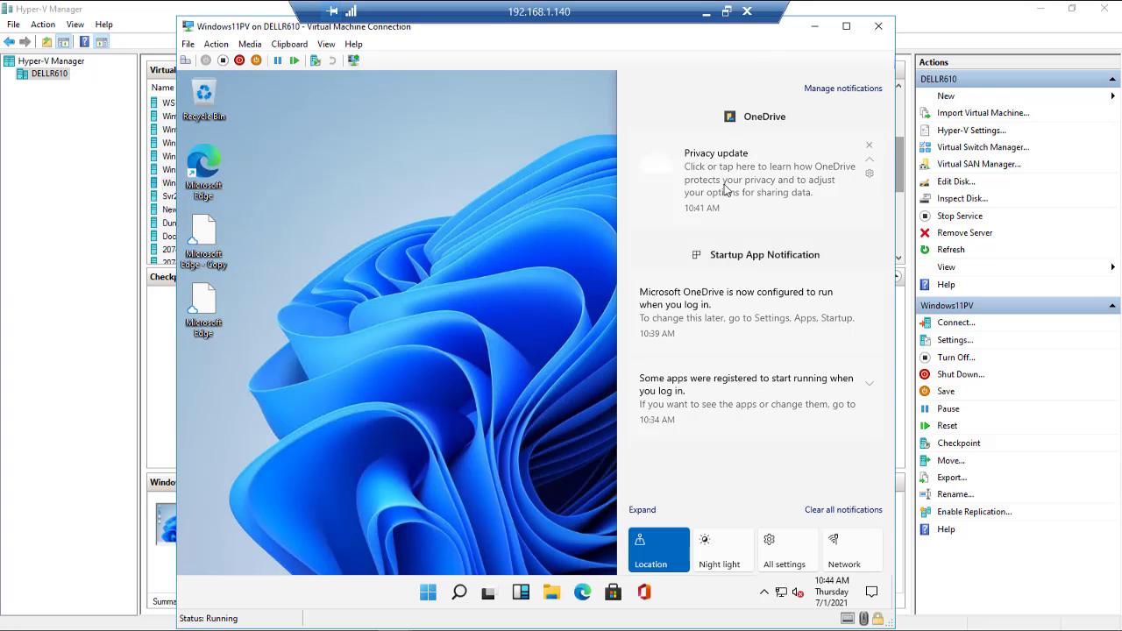
left_click(724, 558)
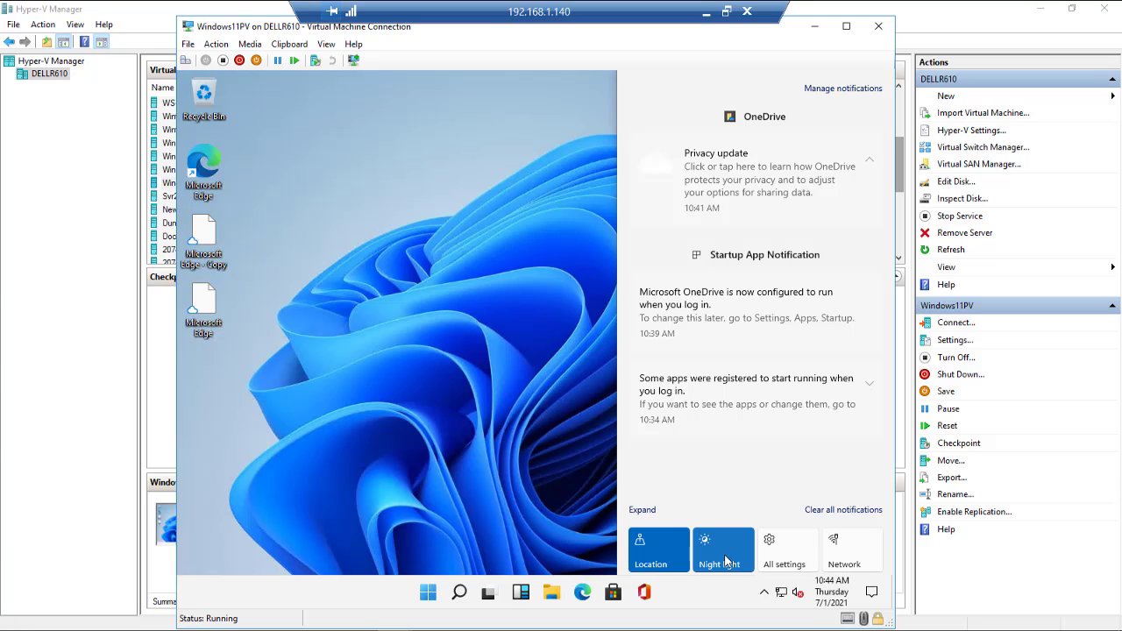
left_click(724, 559)
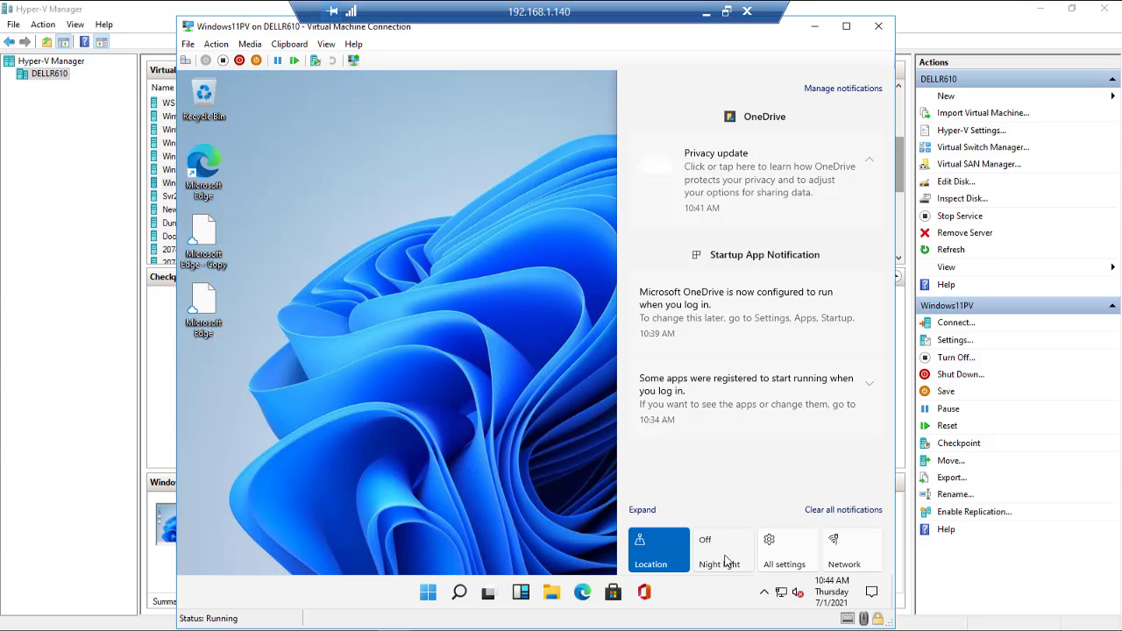
left_click(783, 552)
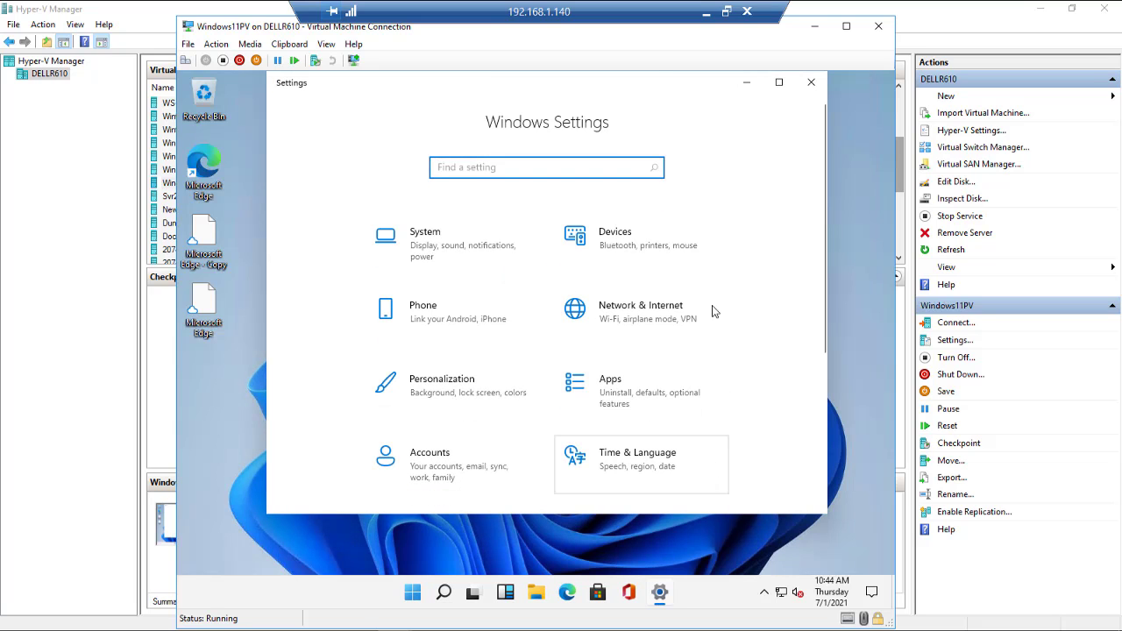
left_click(811, 82)
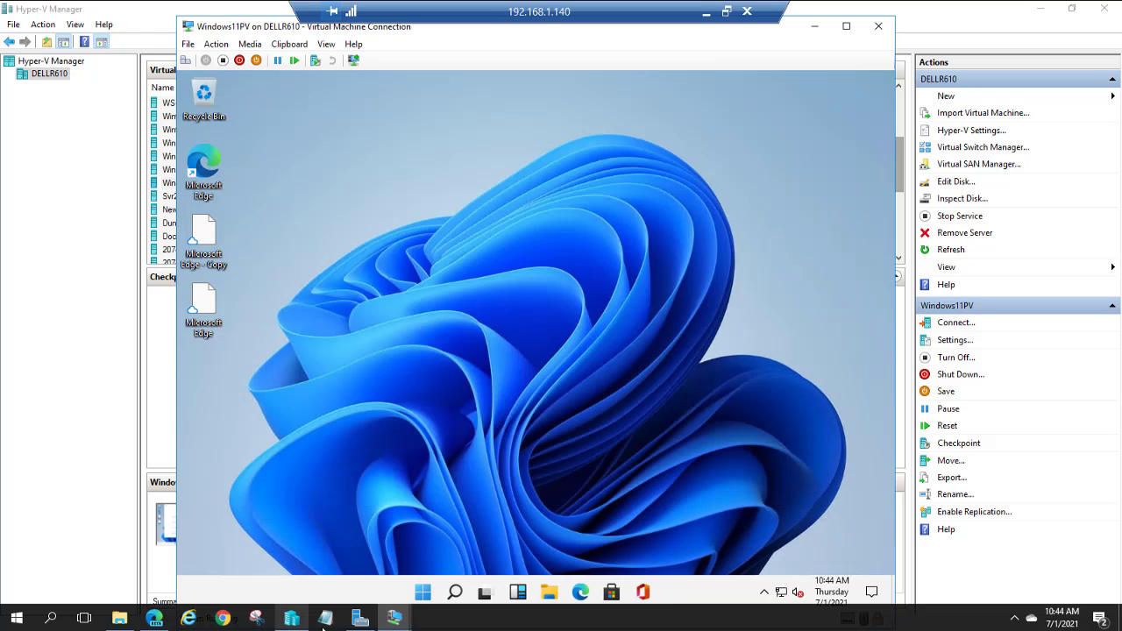
Step: Open Start, then show and dismiss the Power options and the account options
left_click(428, 593)
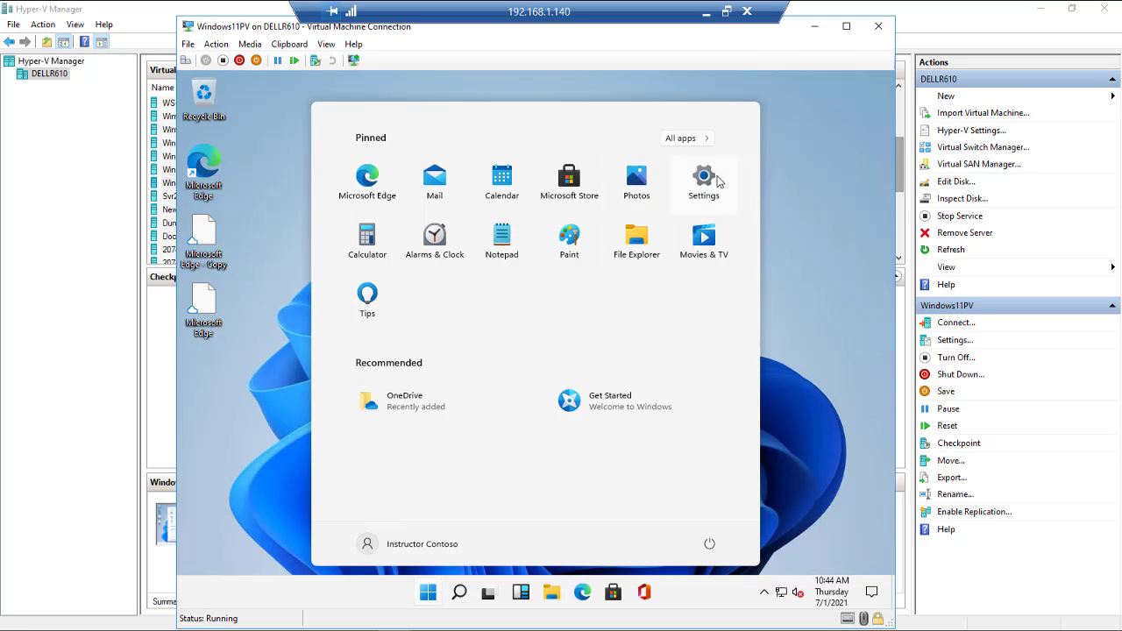
left_click(711, 545)
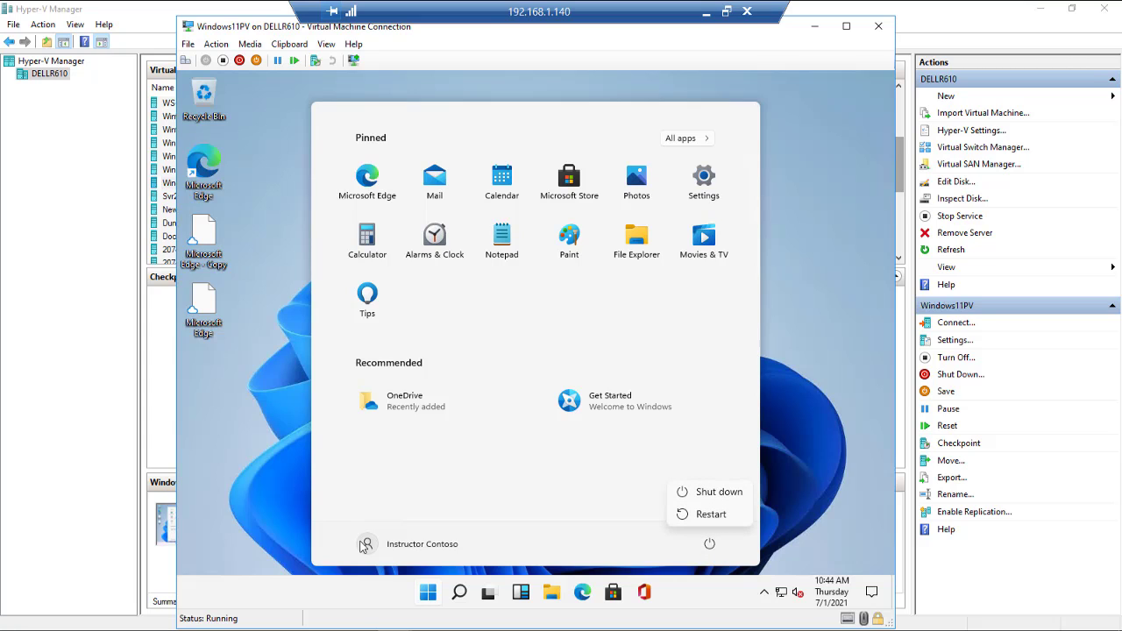
left_click(403, 548)
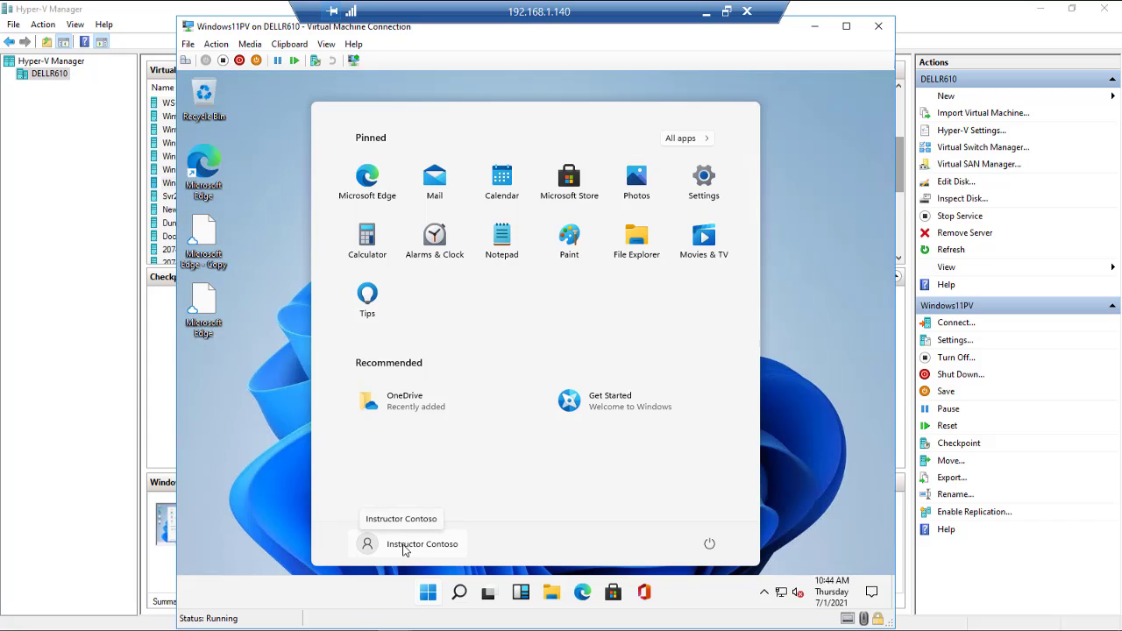
left_click(403, 548)
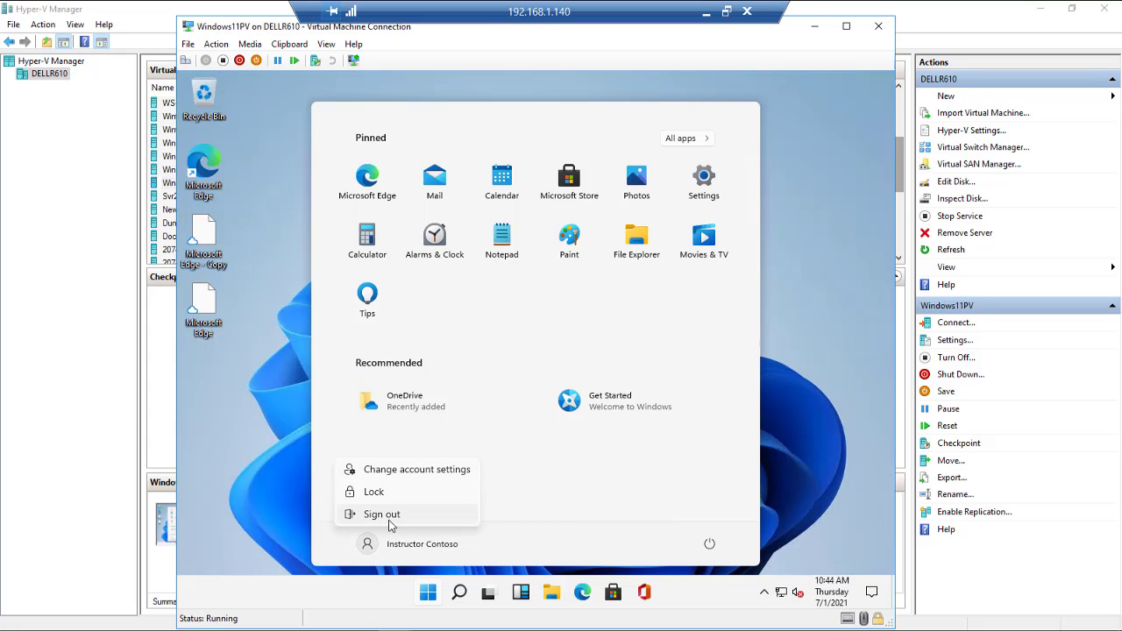
left_click(570, 507)
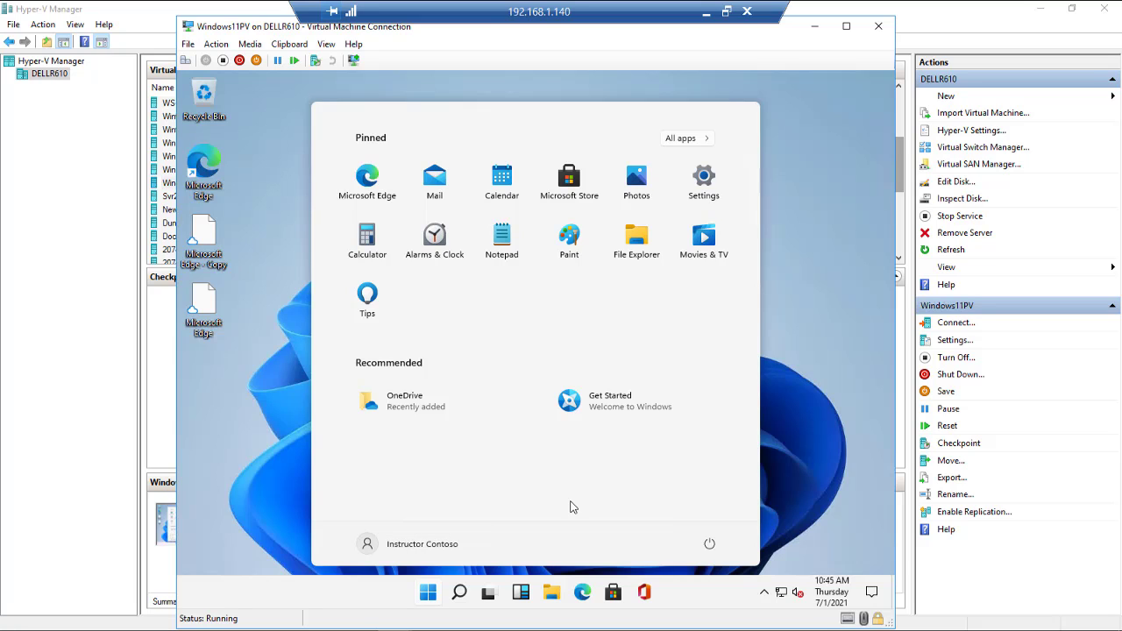
Step: View Settings' Update & Security > Windows Insider Program page, then close Settings
left_click(699, 178)
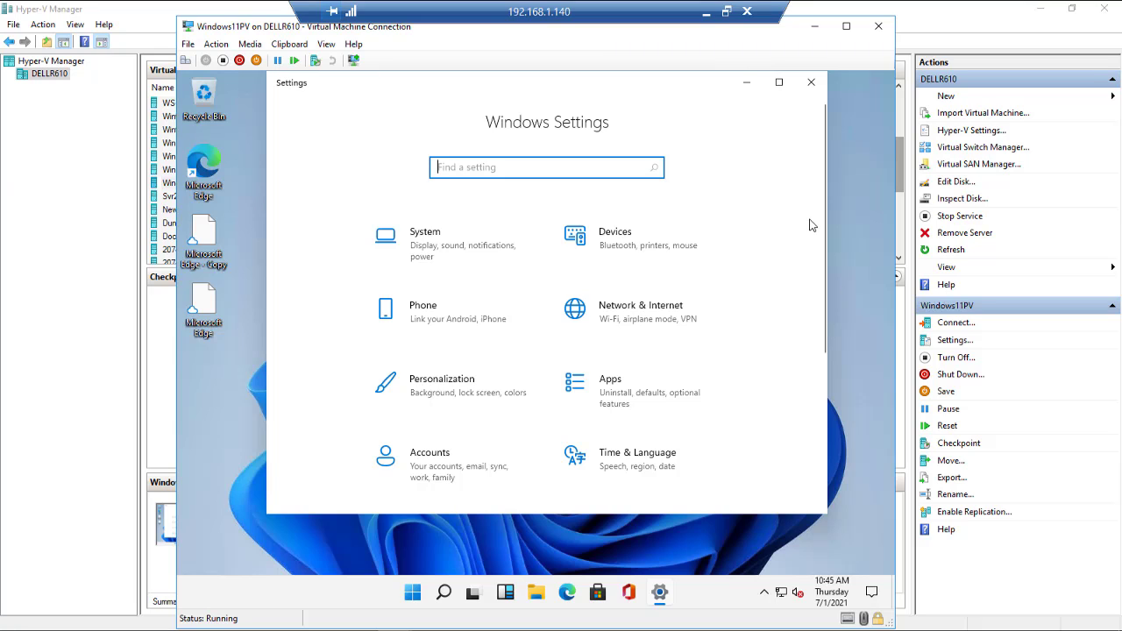
scroll(810, 226, "down", 5)
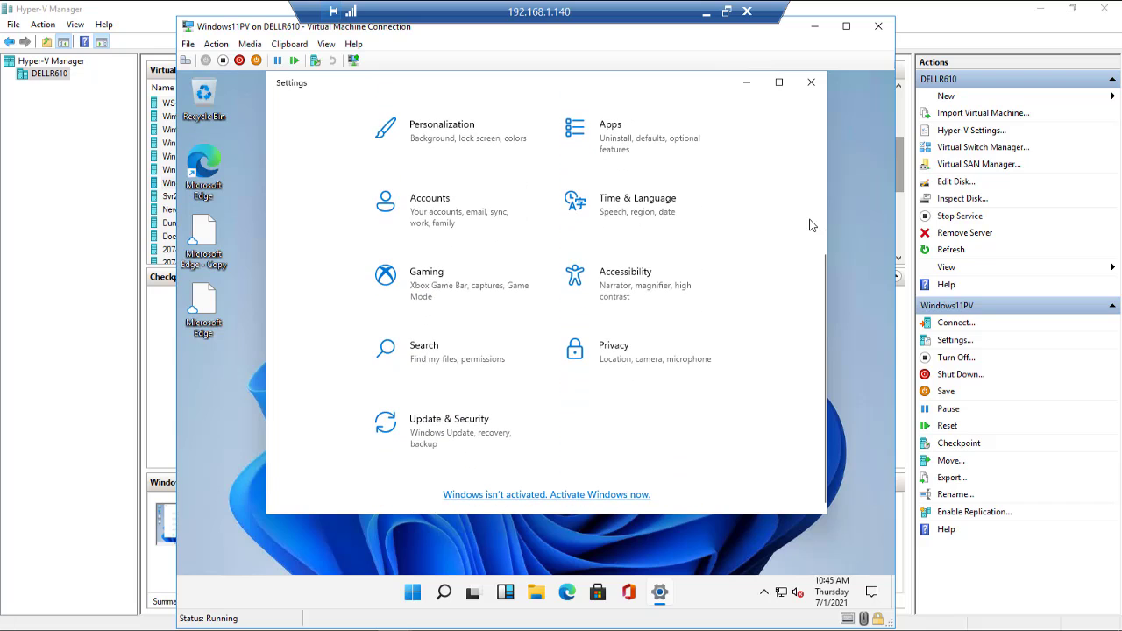
scroll(810, 225, "up", 5)
scroll(810, 226, "down", 5)
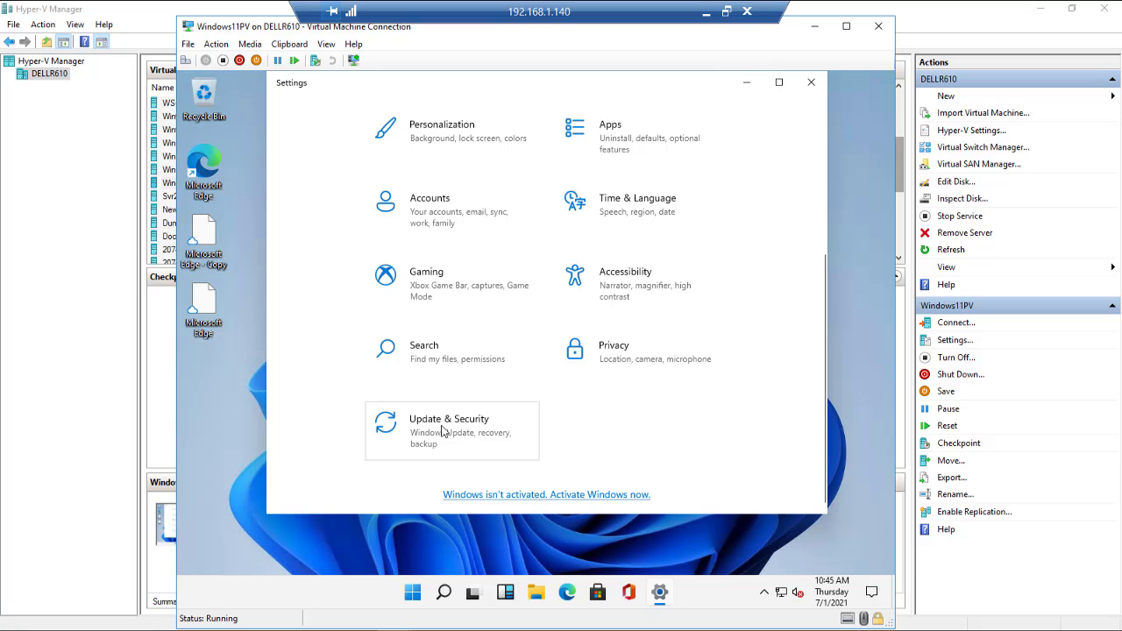
left_click(446, 424)
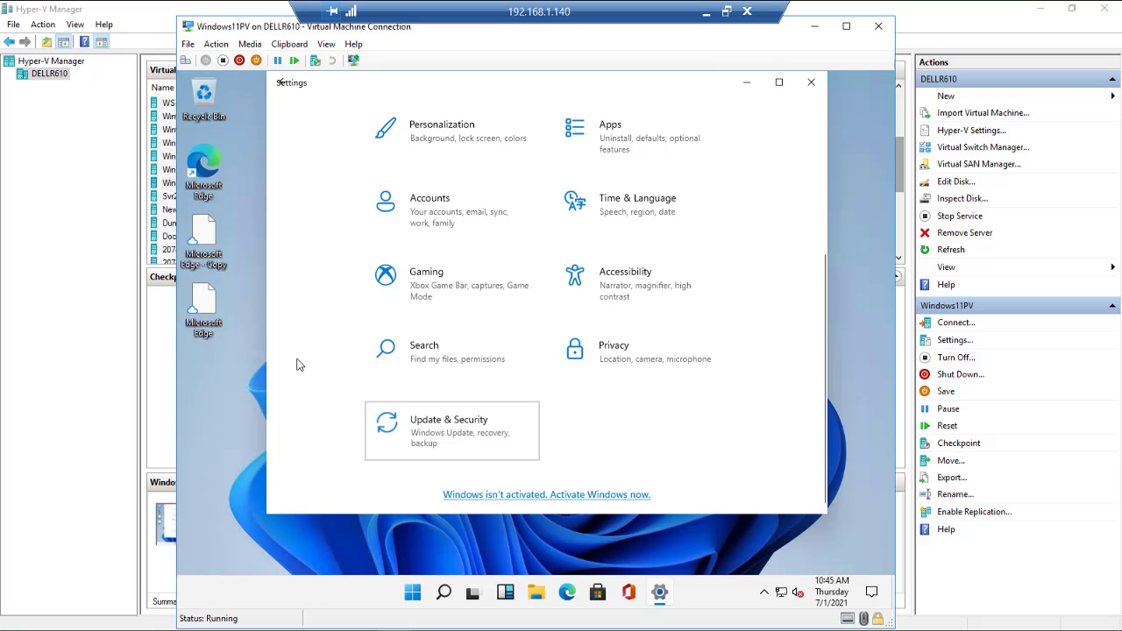
scroll(387, 279, "down", 3)
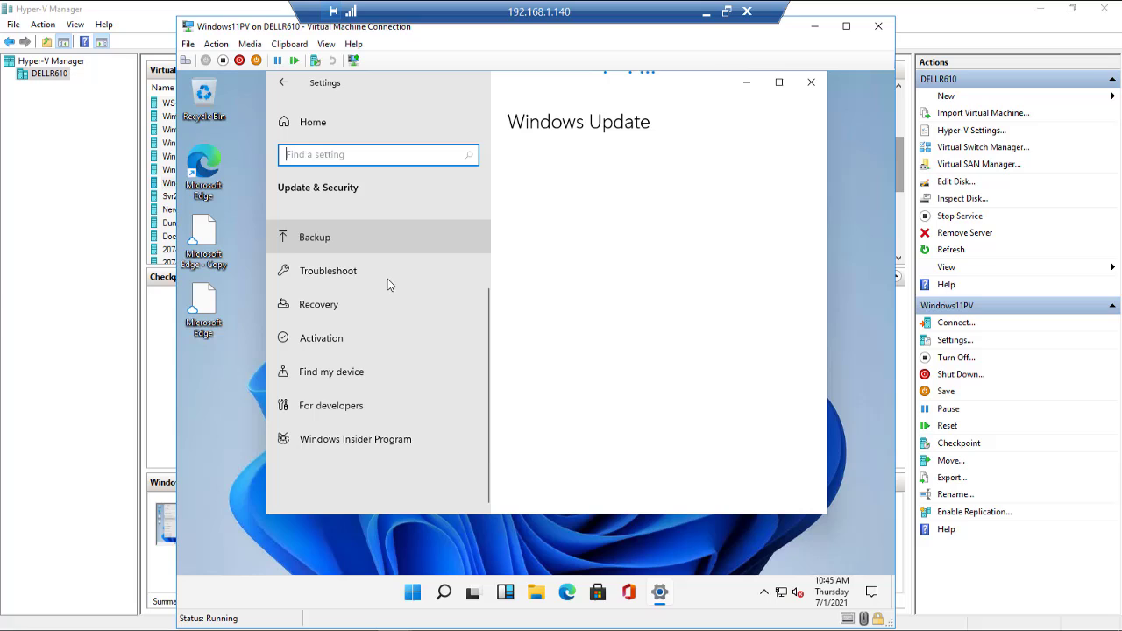
left_click(333, 442)
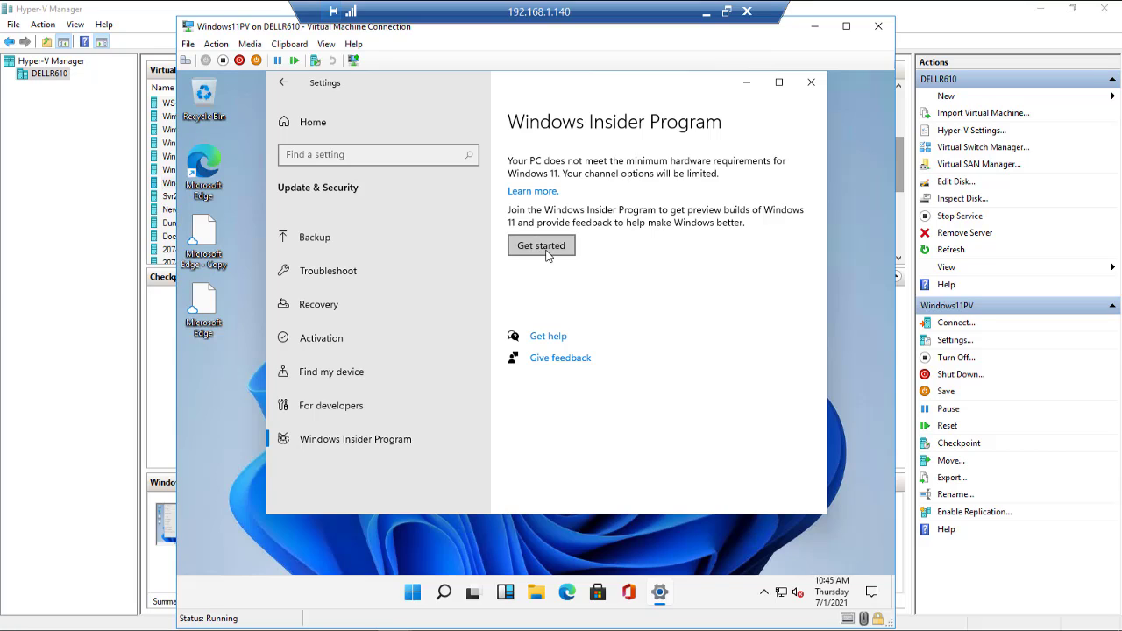
left_click(812, 83)
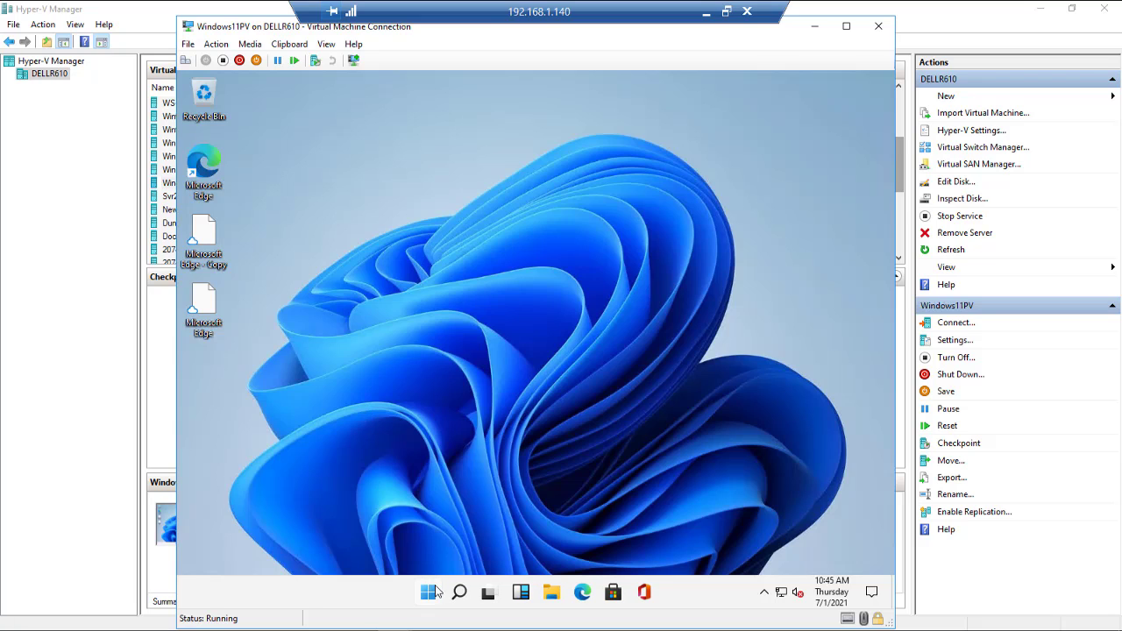
left_click(432, 594)
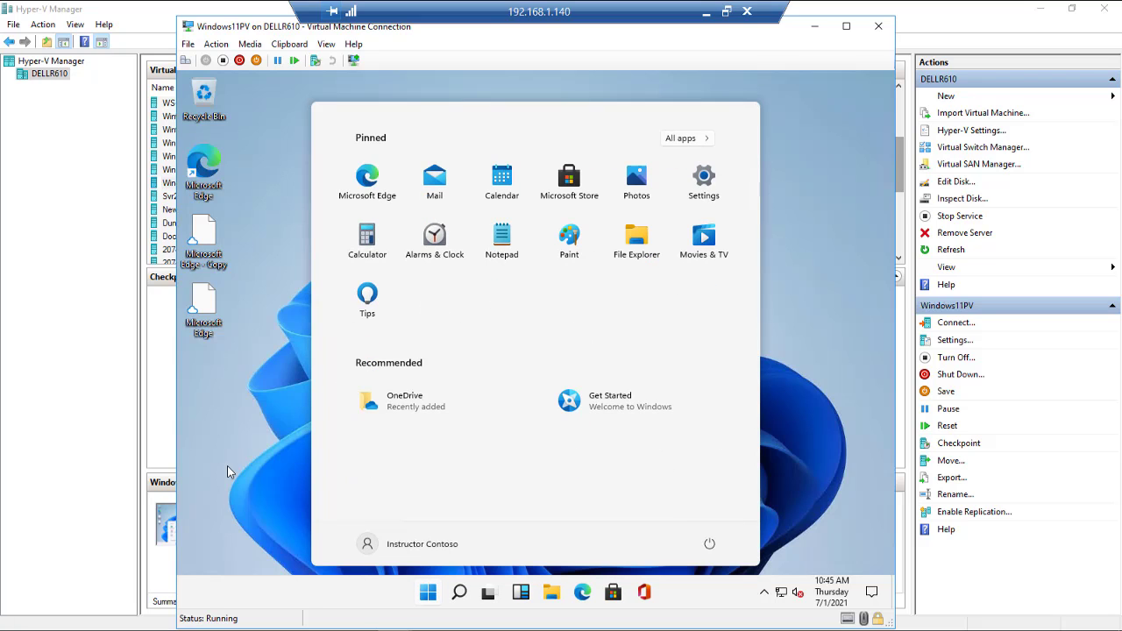
left_click(248, 424)
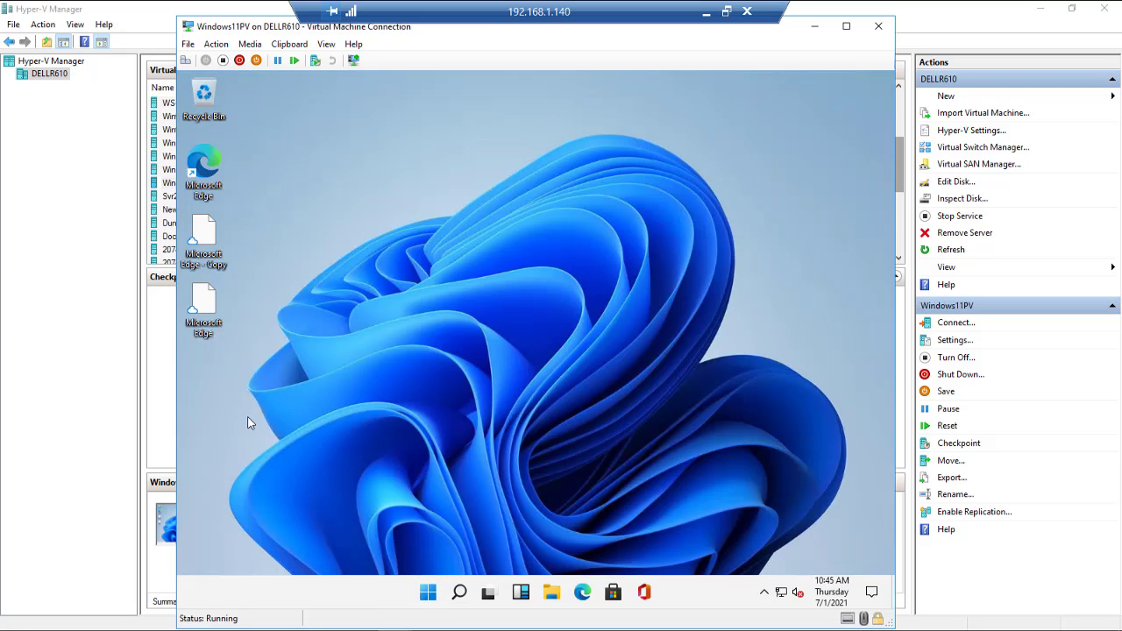